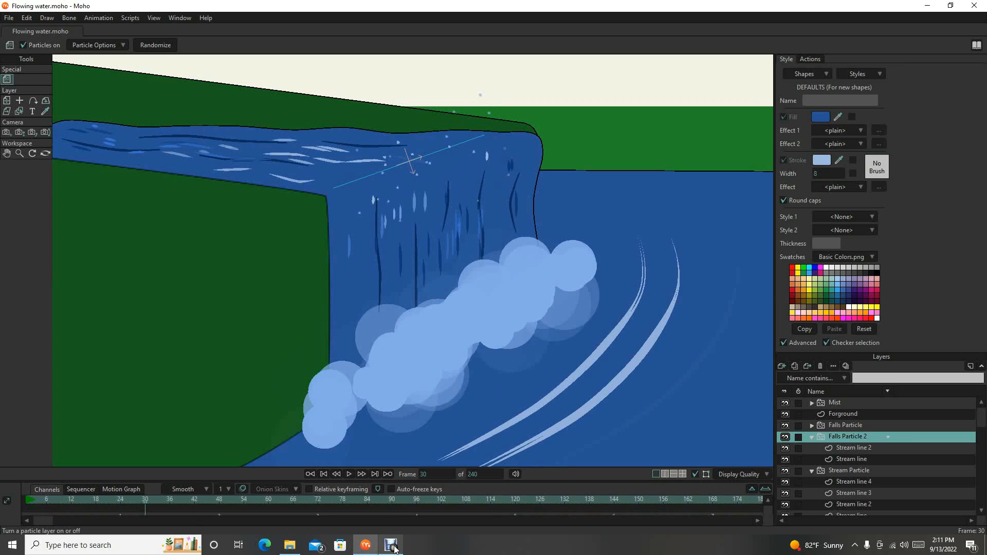
Step: Create a new project and add a particle layer named "Stream line 1" to it
{"action": "left_click", "coordinate": [9, 18]}
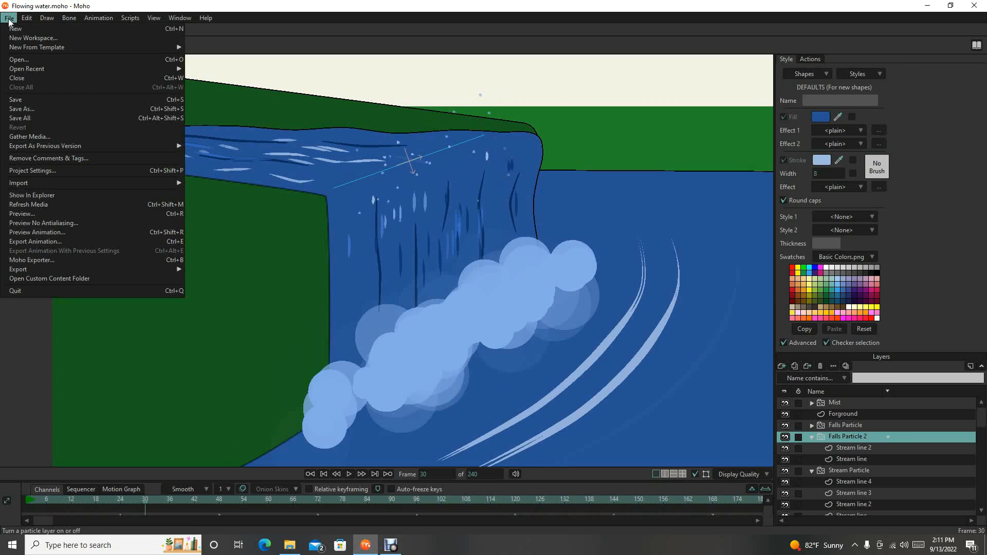
{"action": "left_click", "coordinate": [15, 29]}
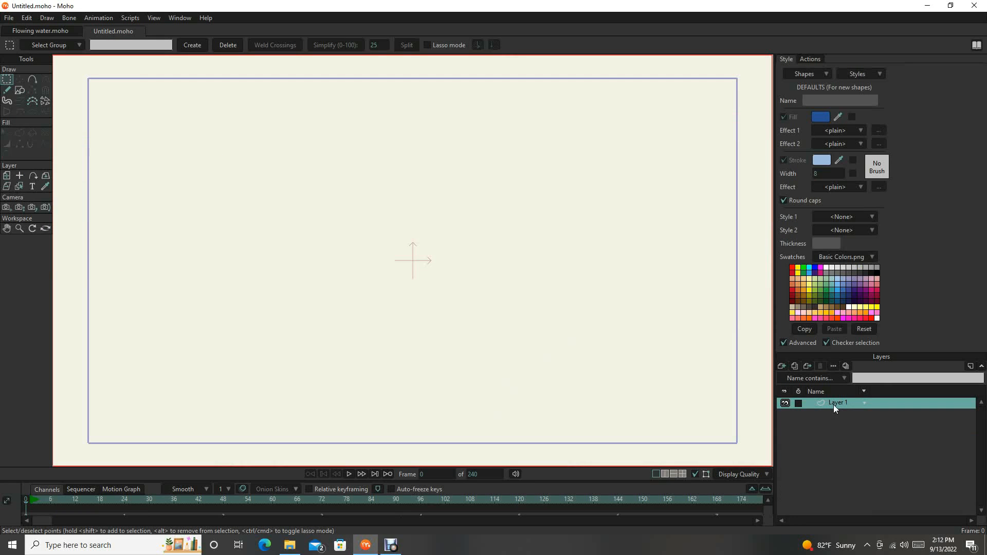
{"action": "left_click", "coordinate": [782, 366]}
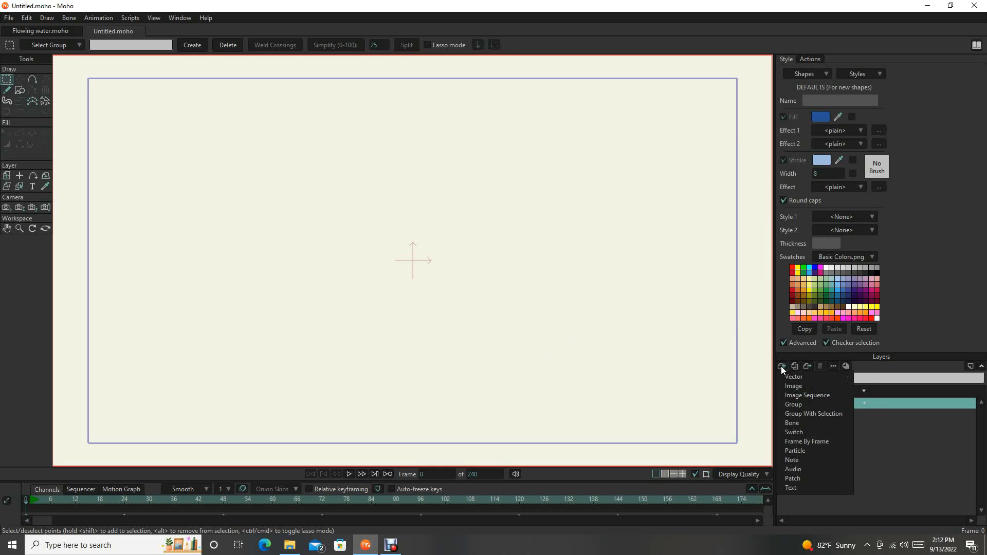
{"action": "left_click", "coordinate": [798, 450]}
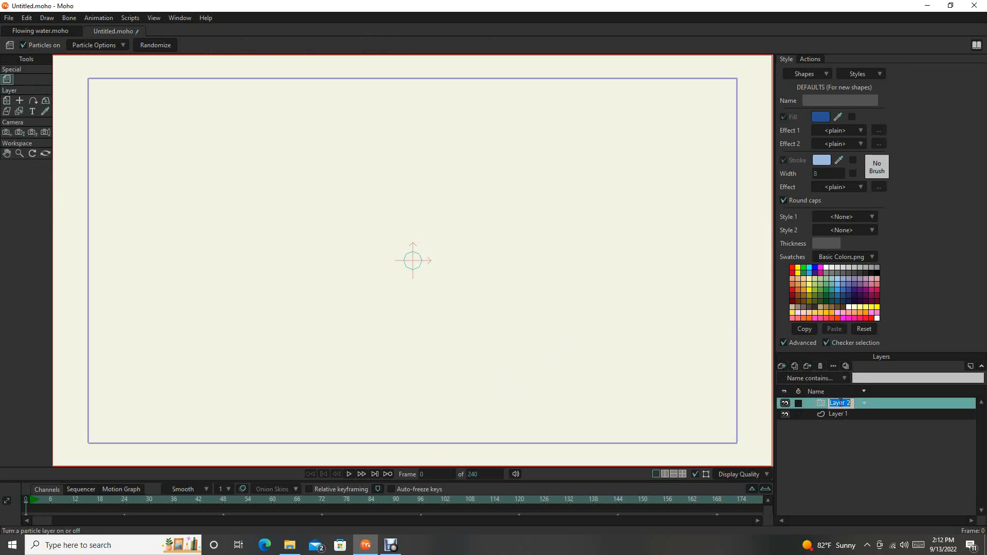
{"action": "type", "text": "Stream line"}
{"action": "type", "text": " 1"}
{"action": "key", "text": "Return"}
Step: Play the waterfall animation in the Flowing water project for reference and return to the untitled project
{"action": "left_click", "coordinate": [39, 29]}
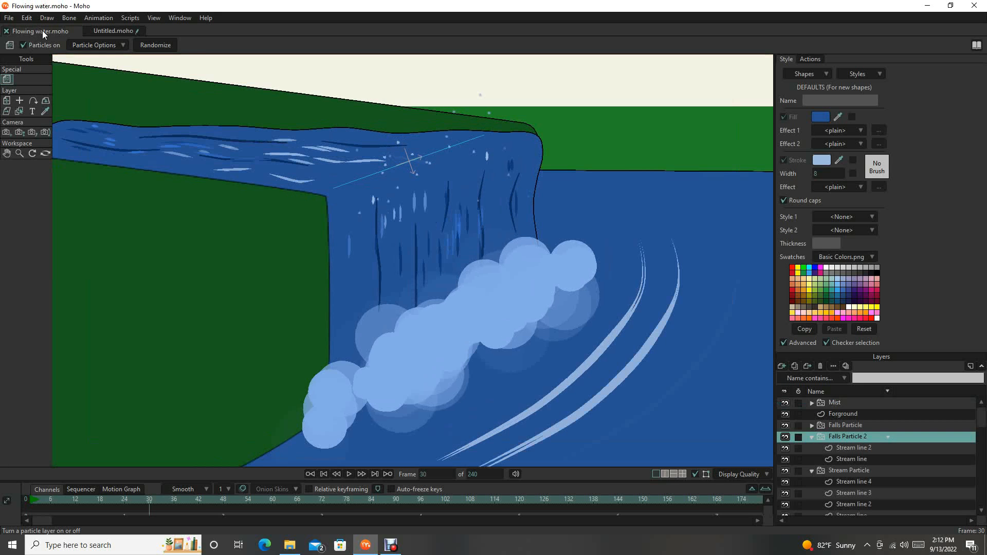
{"action": "left_click", "coordinate": [348, 471]}
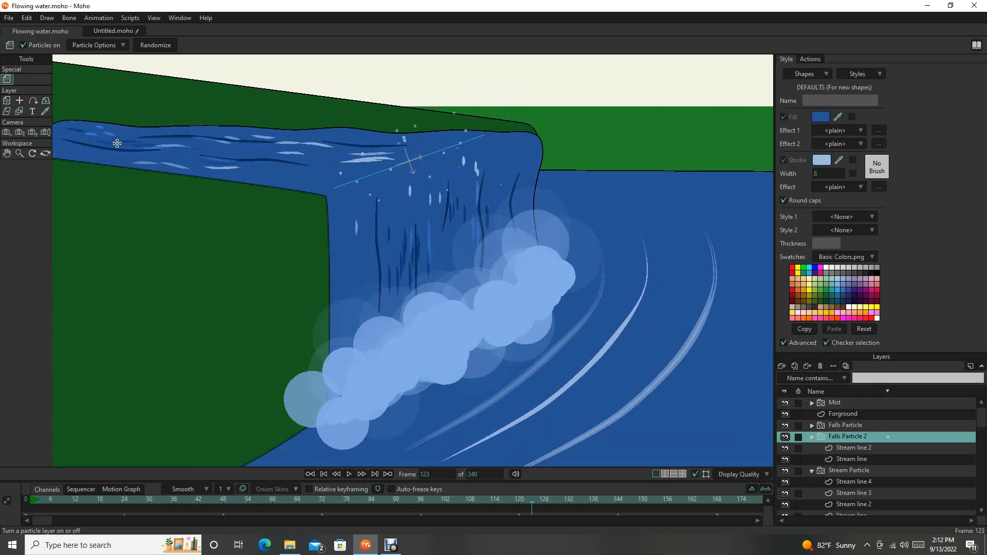
{"action": "left_click", "coordinate": [349, 474]}
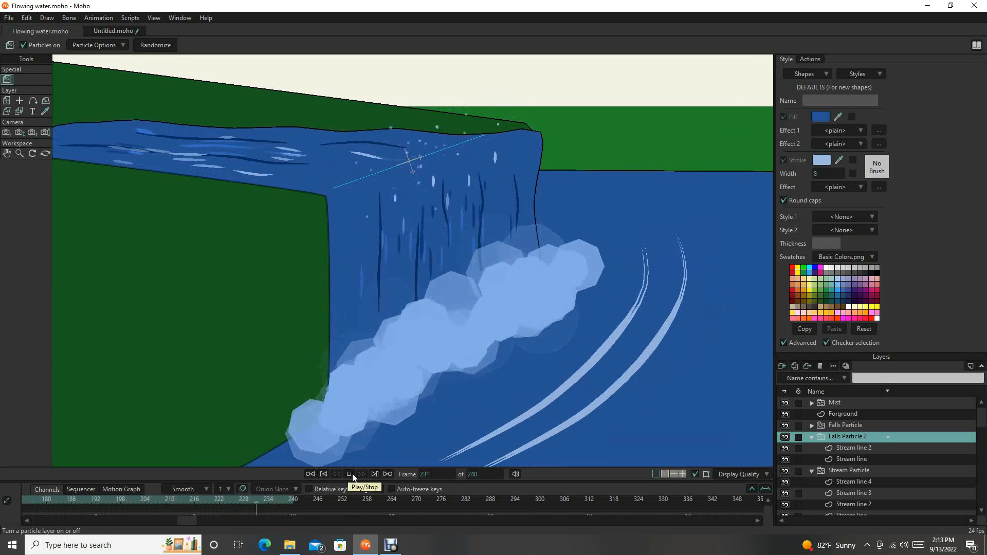
{"action": "left_click", "coordinate": [351, 475]}
{"action": "left_click", "coordinate": [113, 32]}
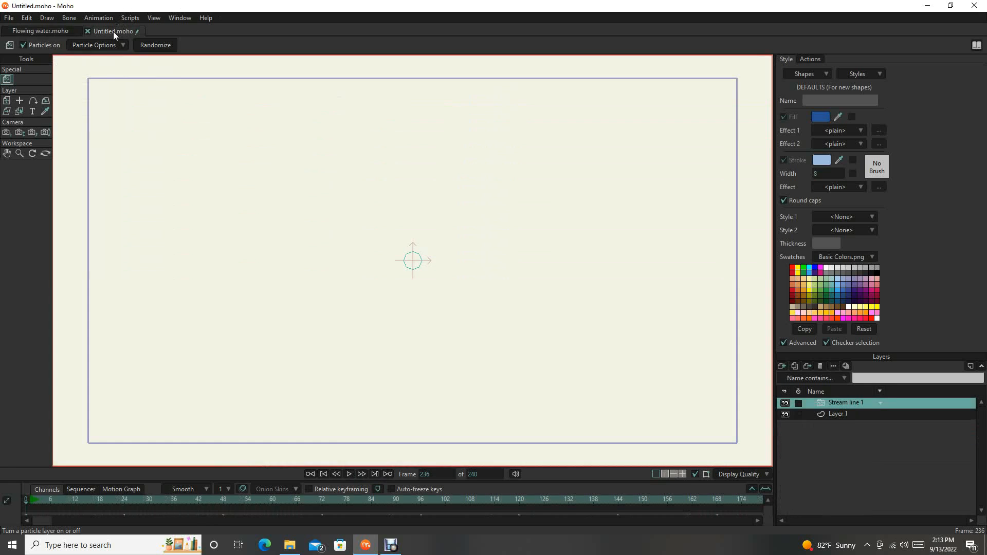
Step: Nest Layer 1 inside the Stream line 1 particle layer
{"action": "left_click", "coordinate": [843, 414]}
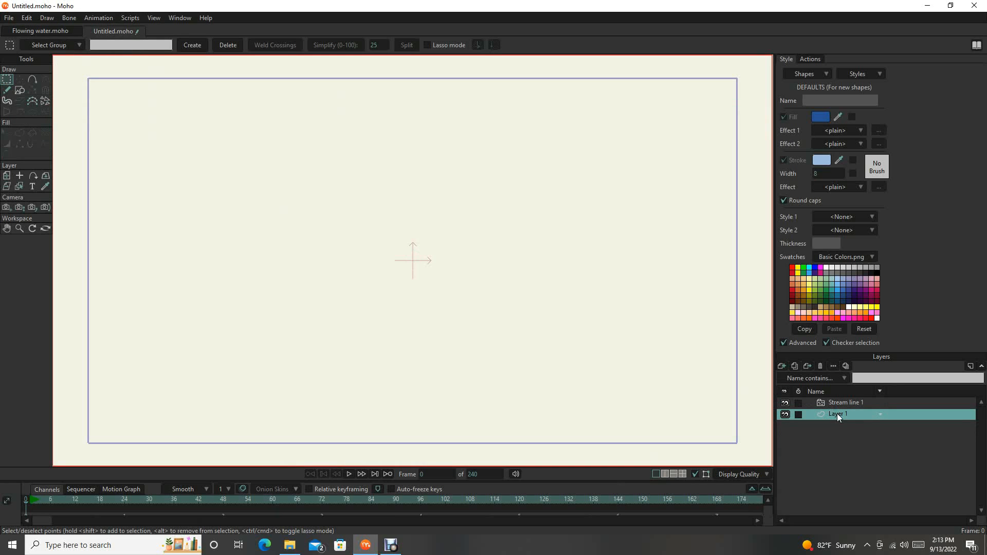
{"action": "left_click_drag", "start_coordinate": [837, 414], "coordinate": [839, 404]}
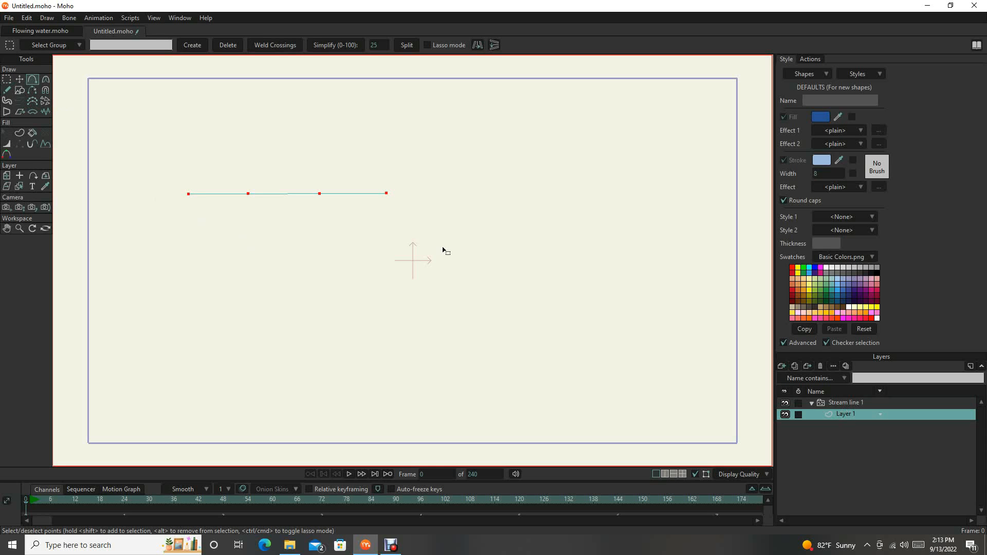
Step: Create a stroke-only shape from the horizontal four-point line on Layer 1
{"action": "left_click", "coordinate": [18, 133]}
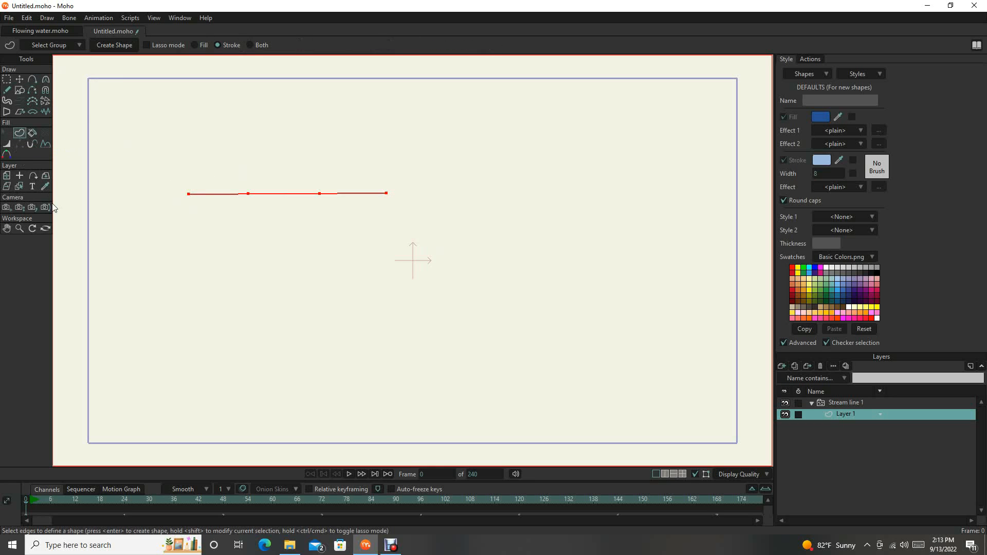
{"action": "left_click", "coordinate": [126, 48]}
{"action": "scroll", "coordinate": [285, 183], "scroll_direction": "down", "scroll_amount": 2}
{"action": "key", "text": "q"}
{"action": "left_click", "coordinate": [319, 207]}
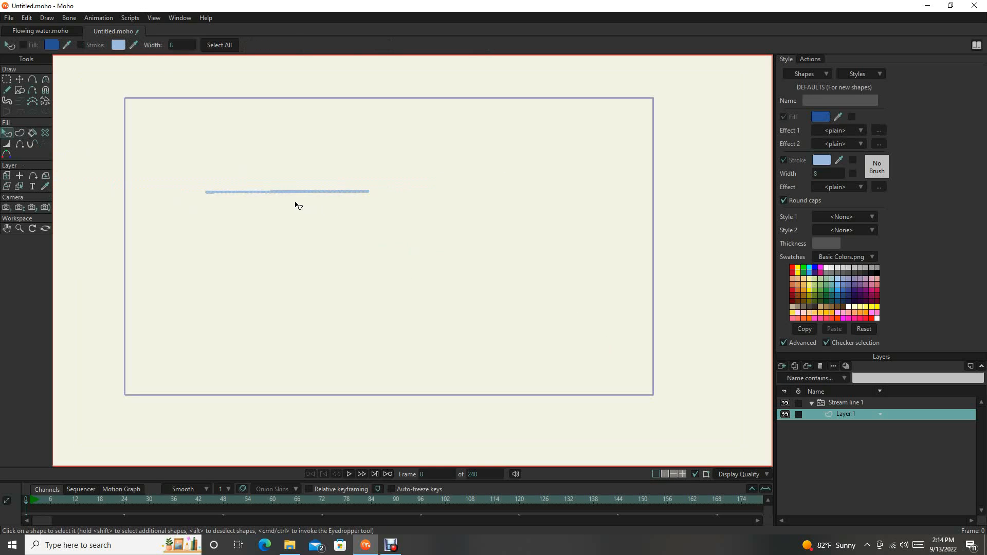
Step: Set the horizontal line's stroke color to dark blue 103A6F
{"action": "scroll", "coordinate": [296, 205], "scroll_direction": "up", "scroll_amount": 2}
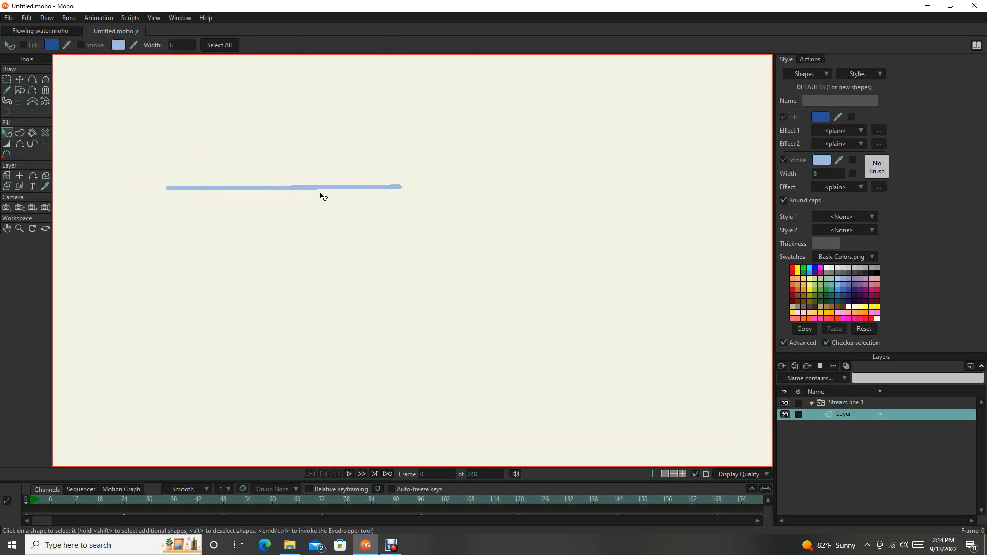
{"action": "scroll", "coordinate": [271, 176], "scroll_direction": "down", "scroll_amount": 2}
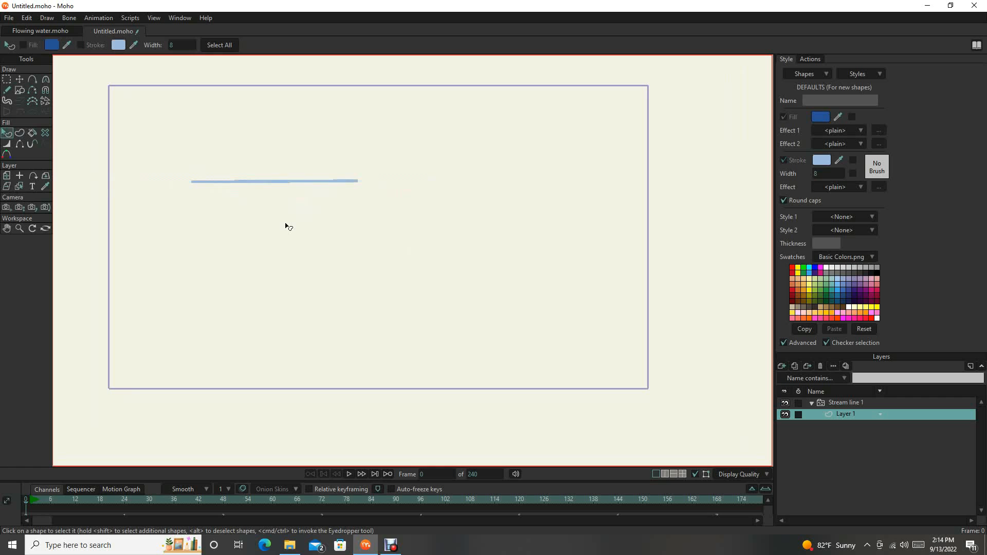
{"action": "scroll", "coordinate": [288, 227], "scroll_direction": "up", "scroll_amount": 1}
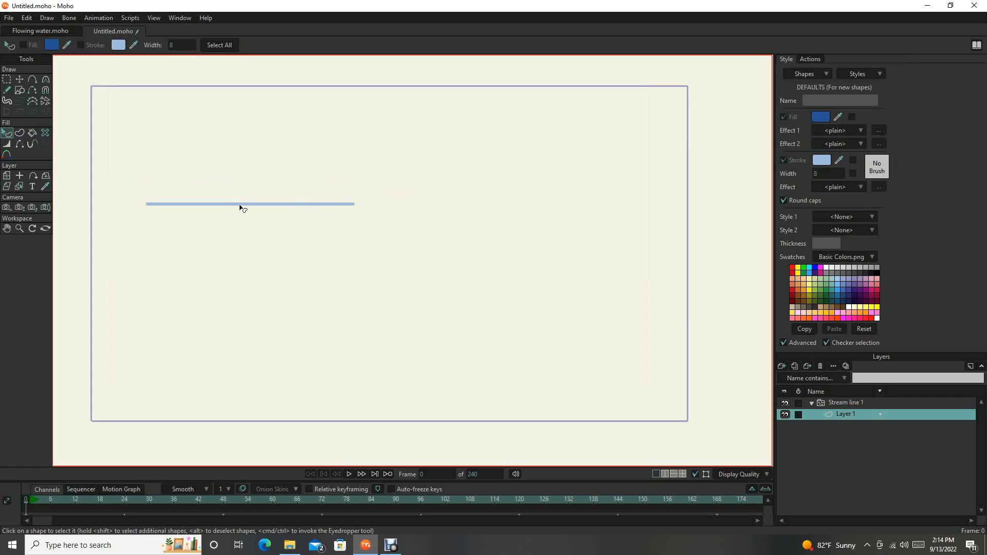
{"action": "left_click", "coordinate": [251, 205]}
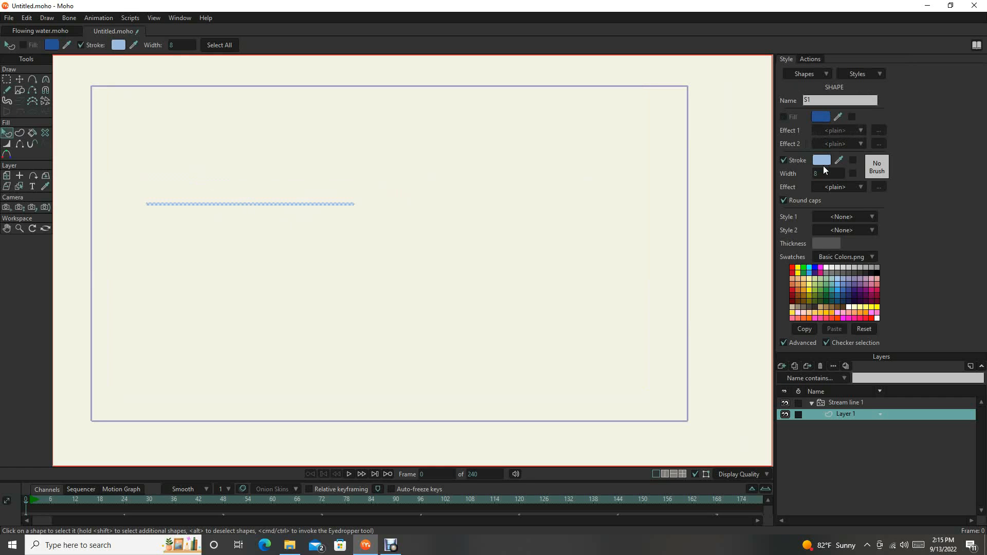
{"action": "left_click", "coordinate": [822, 161]}
{"action": "left_click", "coordinate": [716, 289]}
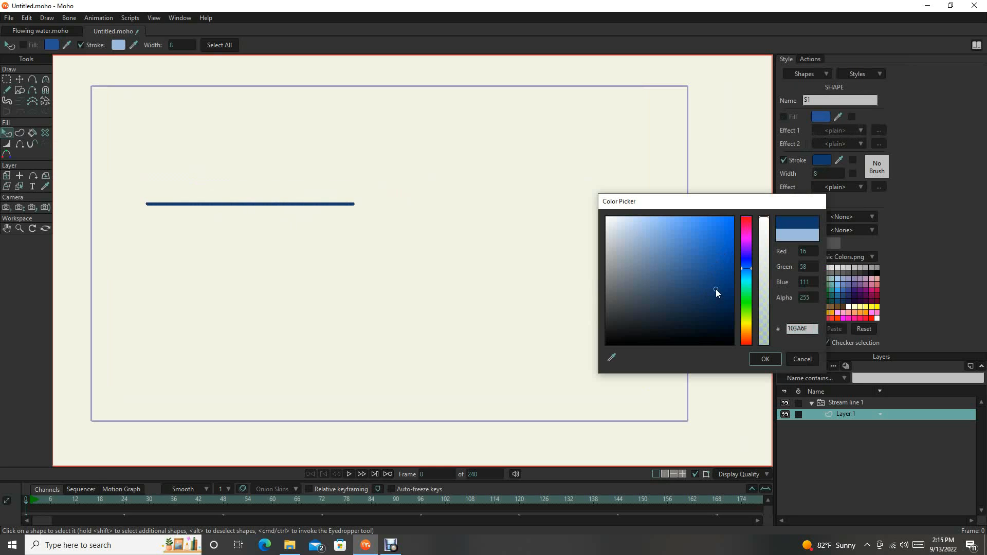
{"action": "left_click", "coordinate": [766, 359]}
{"action": "scroll", "coordinate": [396, 254], "scroll_direction": "down", "scroll_amount": 1}
{"action": "left_click", "coordinate": [389, 255]}
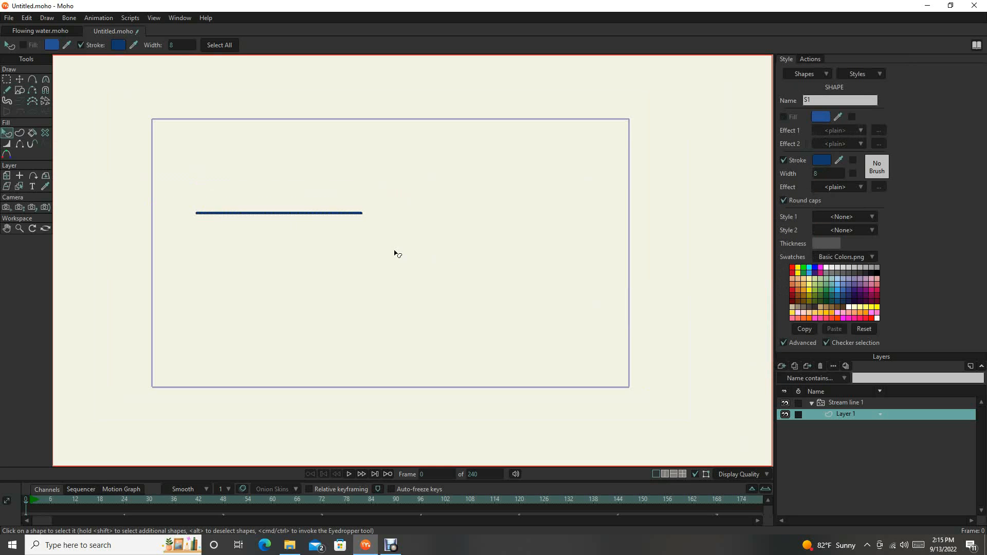
{"action": "scroll", "coordinate": [310, 245], "scroll_direction": "up", "scroll_amount": 2}
{"action": "left_click_drag", "start_coordinate": [385, 249], "coordinate": [296, 260]}
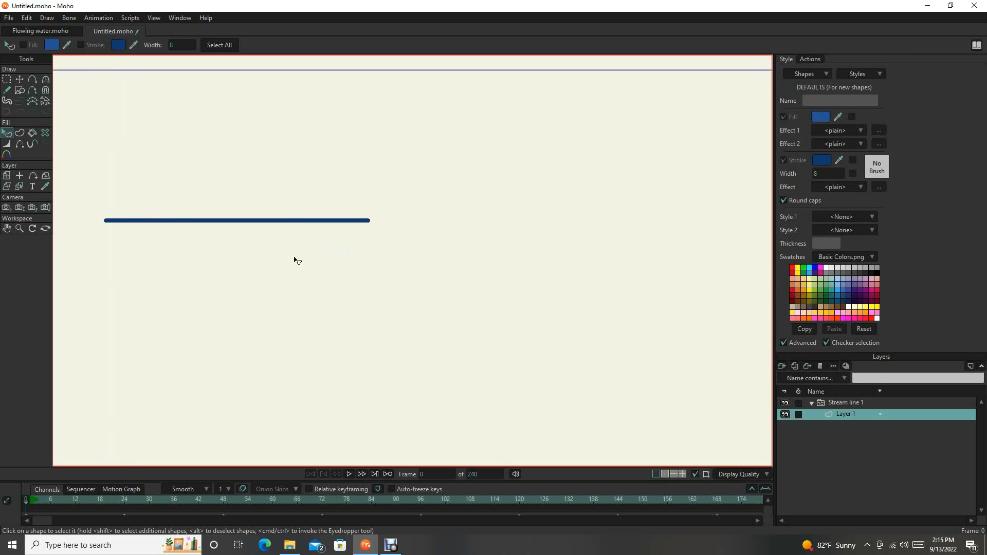
Step: Select the Stream line 1 particle layer and play its default particle animation
{"action": "scroll", "coordinate": [299, 253], "scroll_direction": "down", "scroll_amount": 2}
{"action": "scroll", "coordinate": [301, 268], "scroll_direction": "up", "scroll_amount": 1}
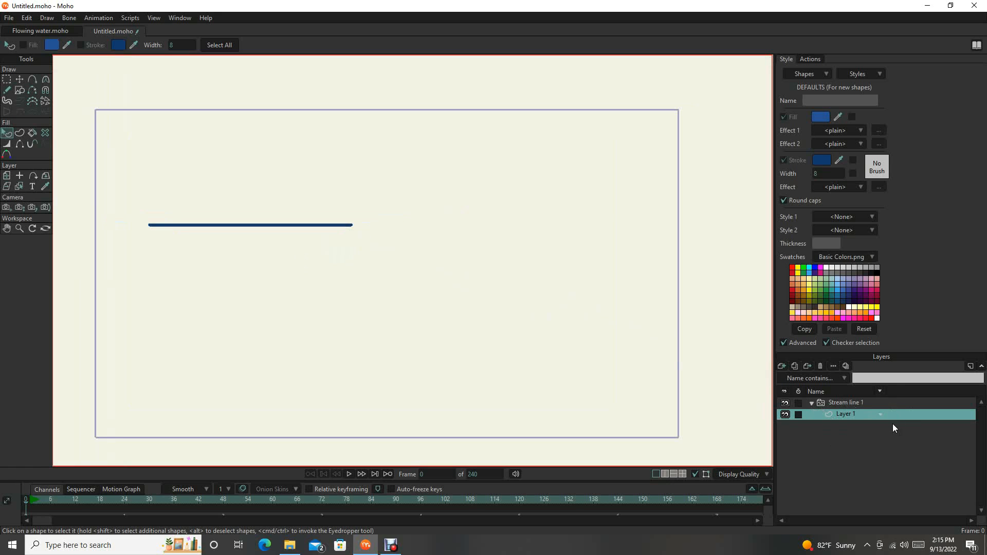
{"action": "left_click", "coordinate": [853, 402]}
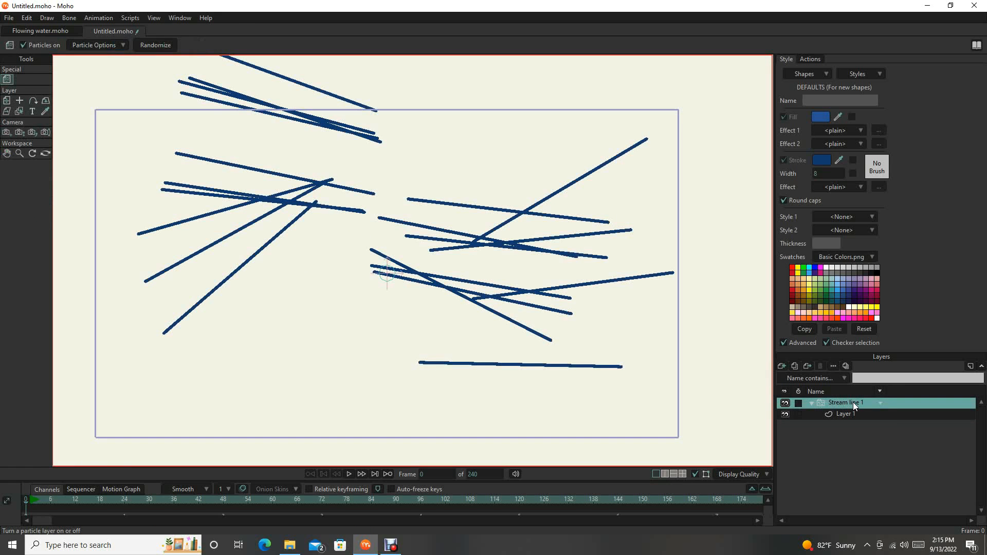
{"action": "left_click_drag", "start_coordinate": [393, 236], "coordinate": [387, 280]}
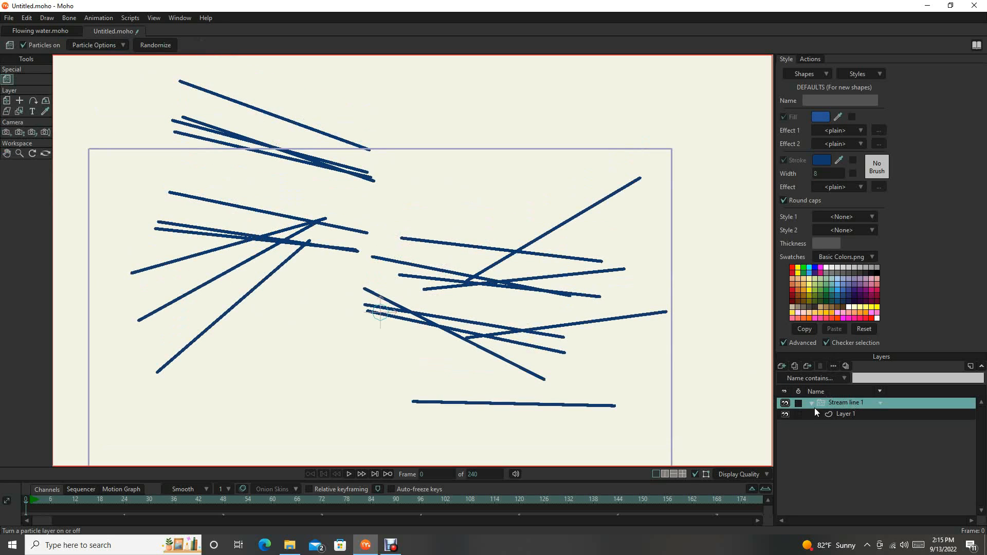
{"action": "left_click", "coordinate": [348, 474]}
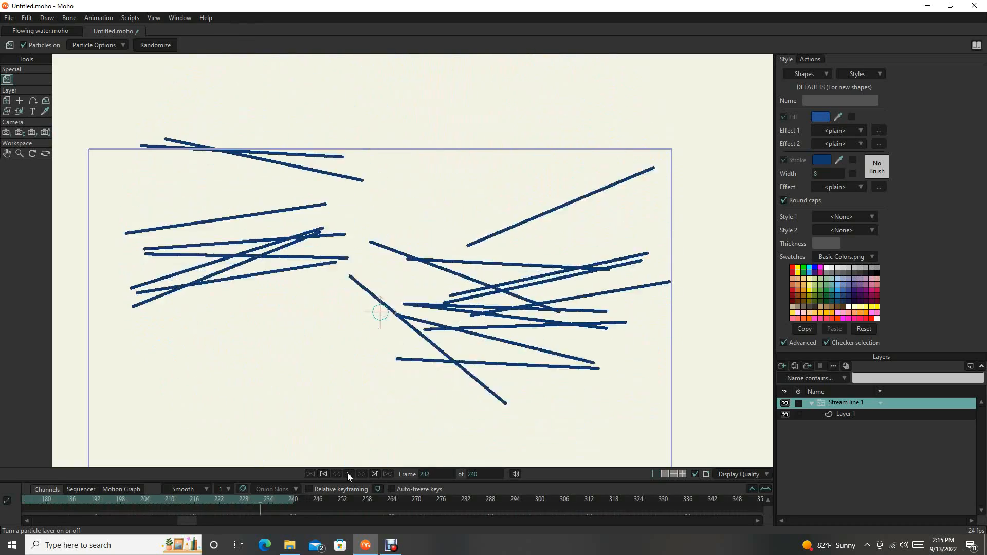
{"action": "left_click", "coordinate": [348, 473]}
Step: Set the particle count of the Stream line 1 particle layer to 1 and apply its layer settings
{"action": "double_click", "coordinate": [843, 403]}
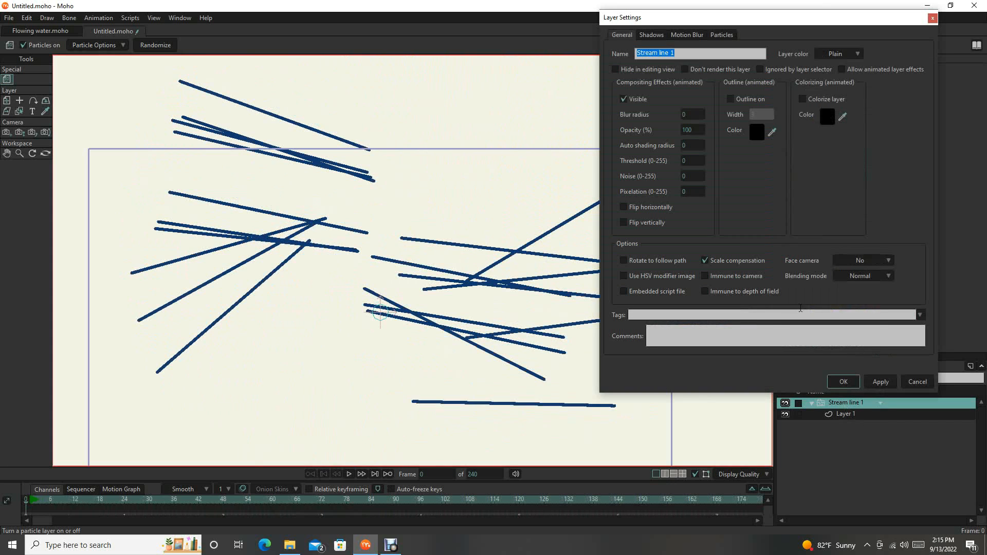
{"action": "left_click", "coordinate": [722, 34]}
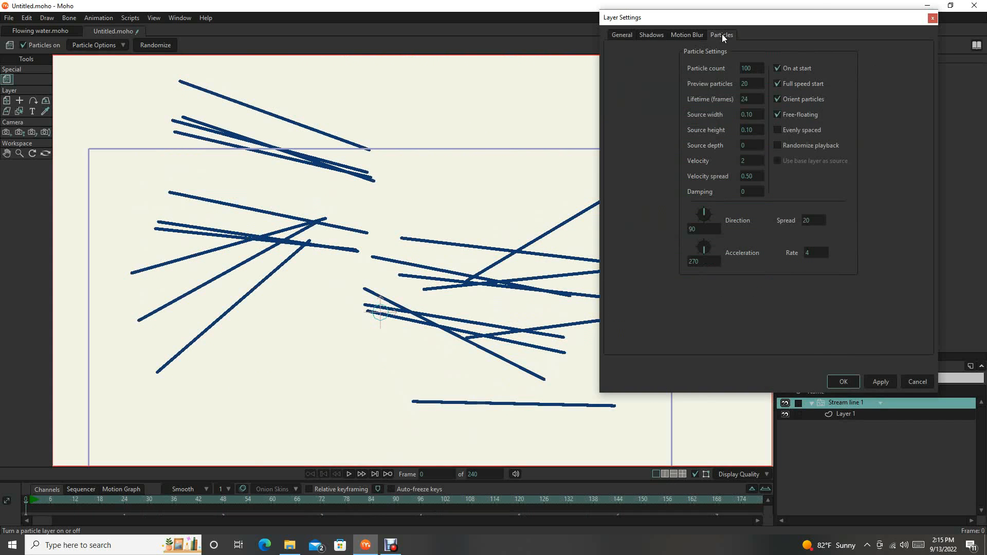
{"action": "left_click_drag", "start_coordinate": [733, 17], "coordinate": [780, 57]}
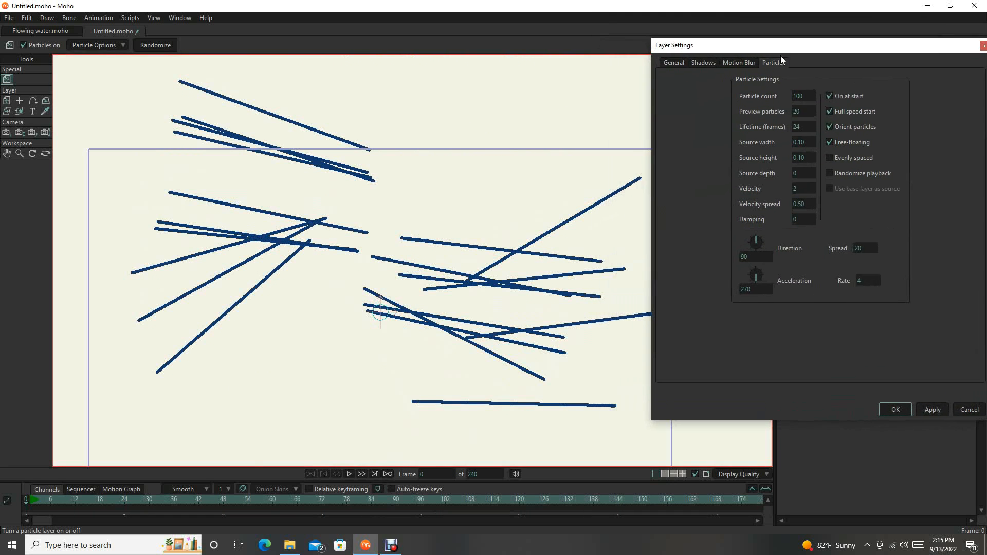
{"action": "left_click", "coordinate": [680, 63]}
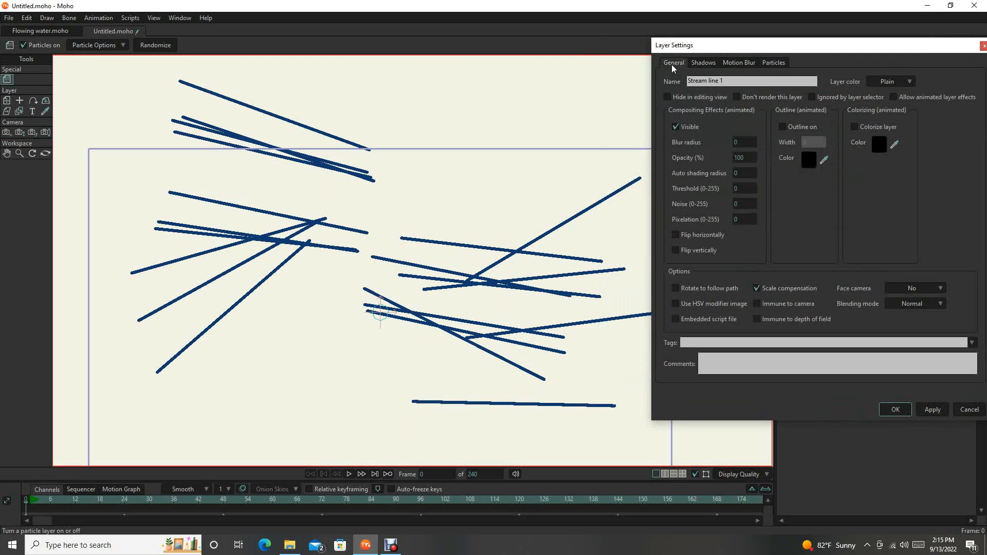
{"action": "left_click", "coordinate": [774, 63]}
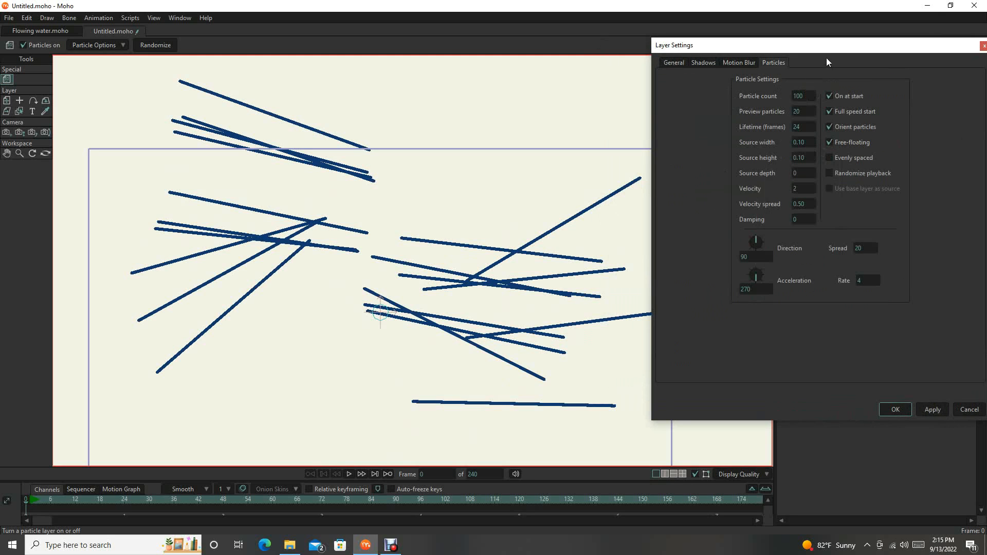
{"action": "left_click_drag", "start_coordinate": [830, 50], "coordinate": [888, 32]}
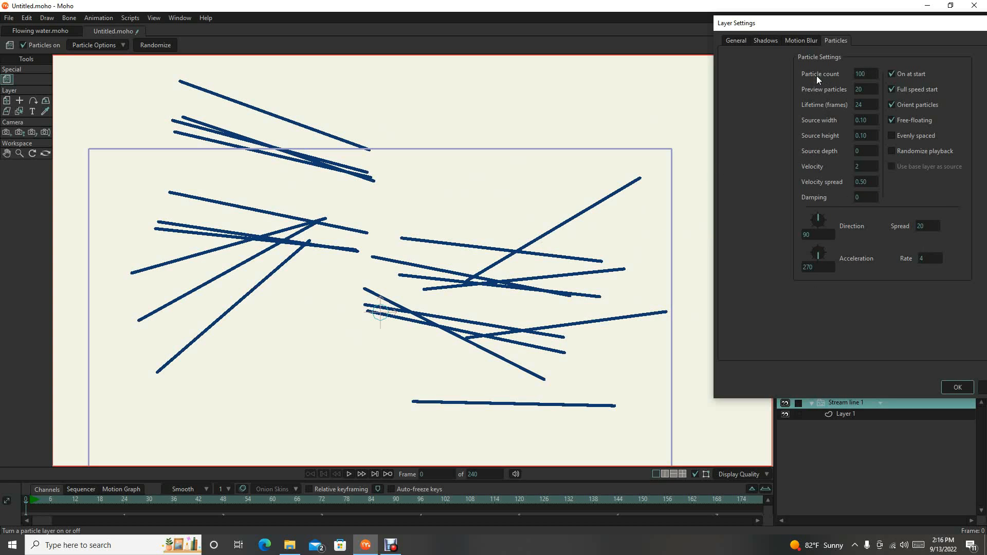
{"action": "double_click", "coordinate": [857, 75]}
{"action": "type", "text": "1"}
{"action": "left_click_drag", "start_coordinate": [848, 21], "coordinate": [785, 26]}
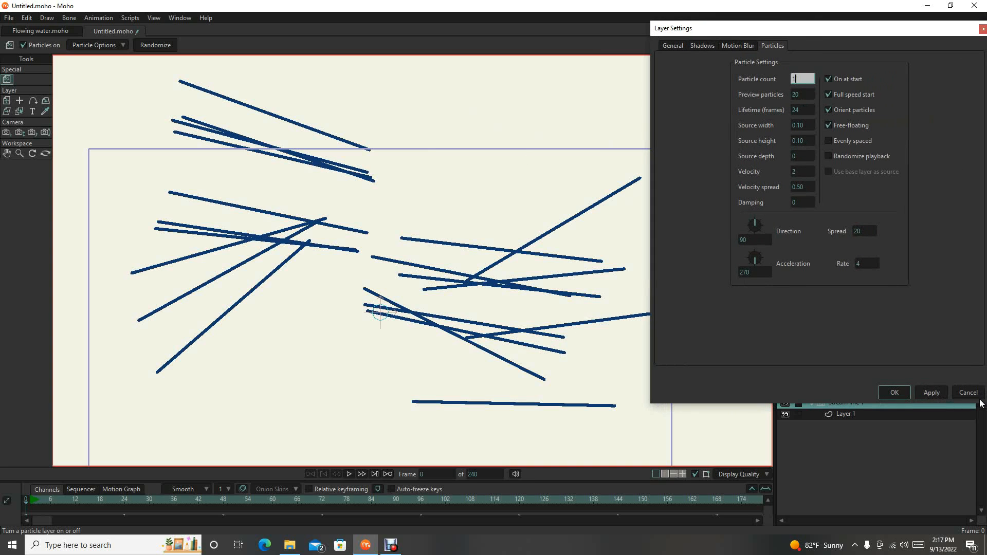
{"action": "left_click", "coordinate": [937, 392]}
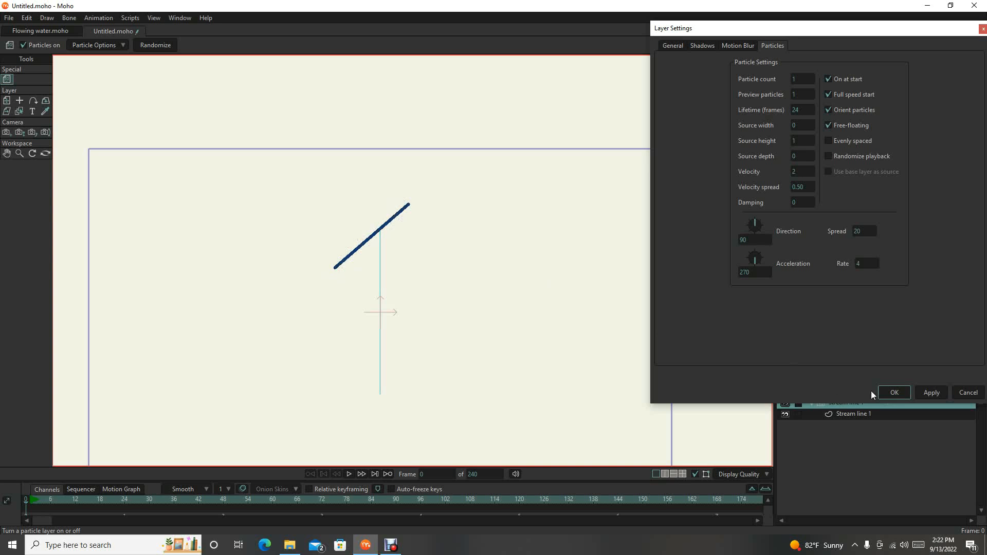
{"action": "left_click", "coordinate": [896, 393]}
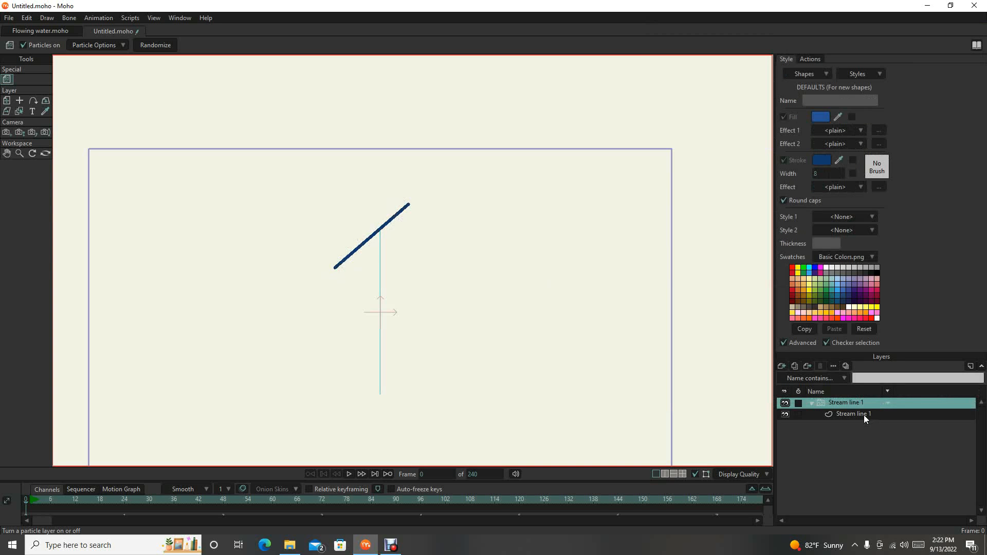
Step: Turn off Orient particles for the Stream line 1 particle layer and apply the change
{"action": "left_click", "coordinate": [850, 414]}
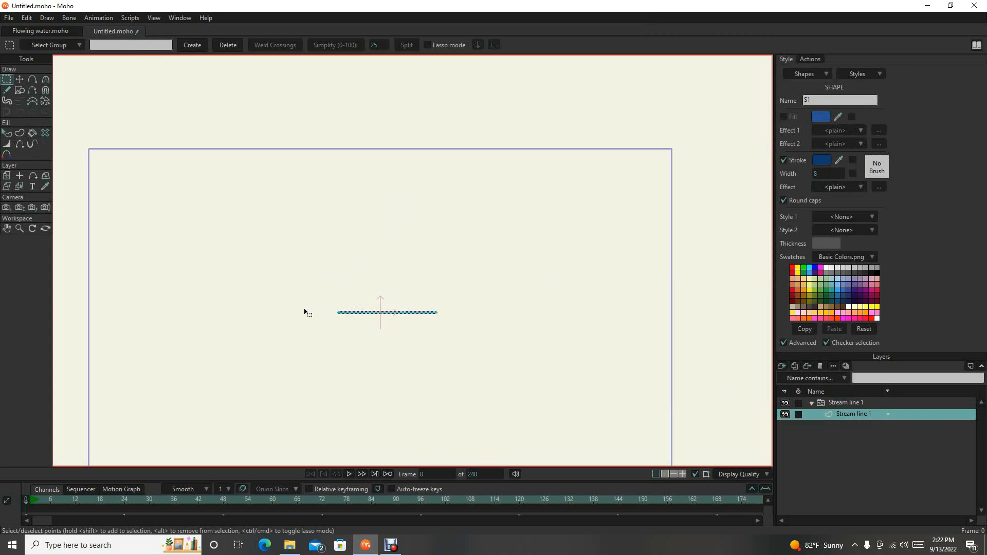
{"action": "left_click", "coordinate": [856, 403]}
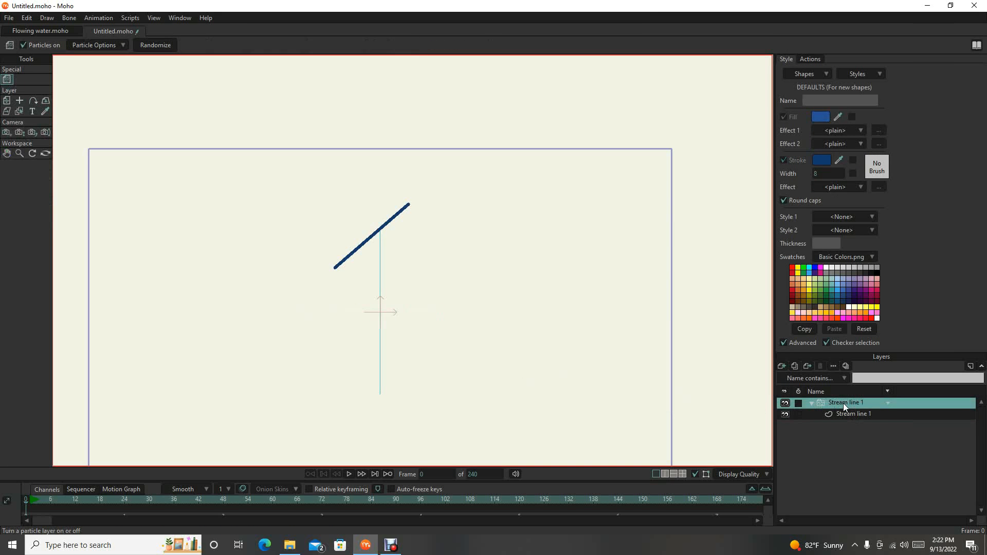
{"action": "double_click", "coordinate": [844, 403]}
{"action": "left_click", "coordinate": [773, 45]}
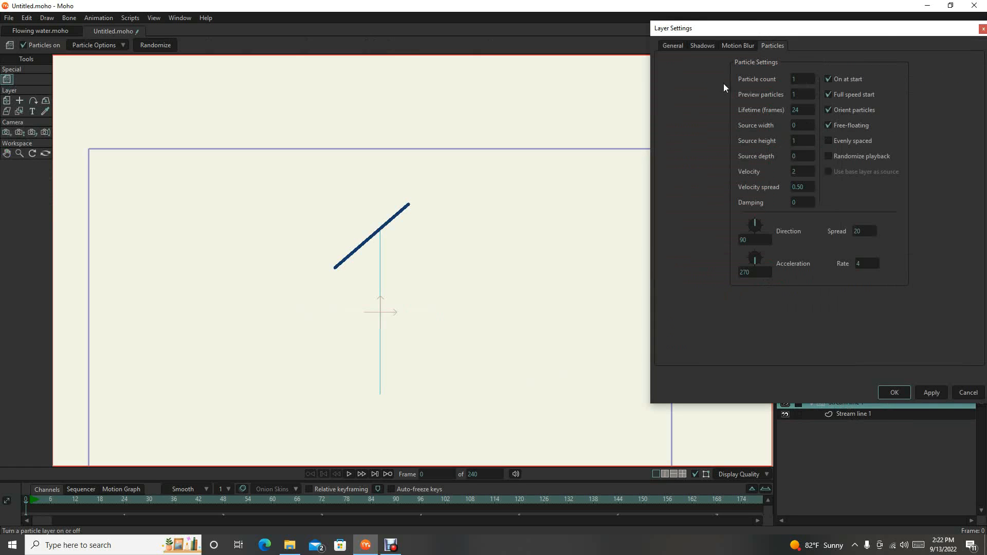
{"action": "left_click", "coordinate": [829, 110]}
{"action": "left_click", "coordinate": [931, 393]}
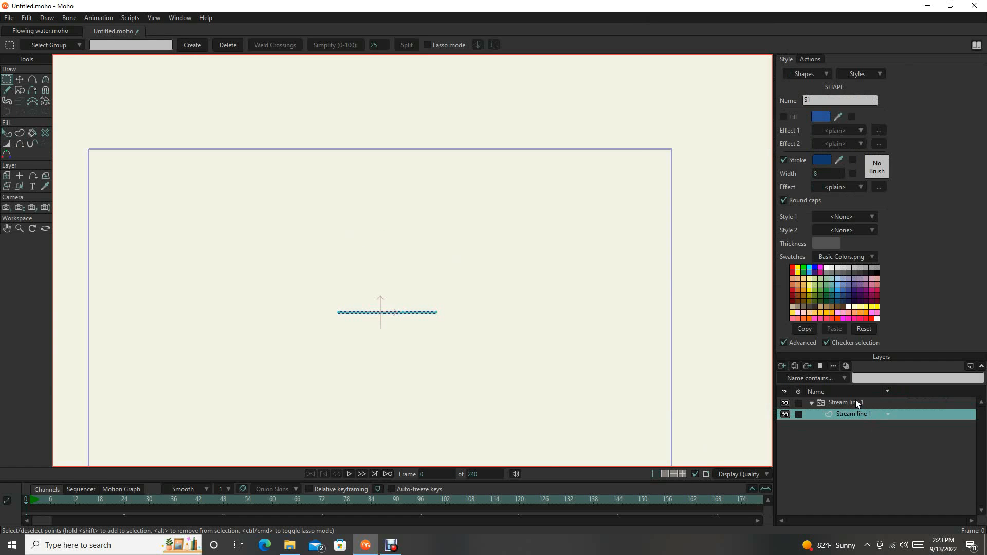
Step: Turn Orient particles back on for the Stream line 1 particle layer
{"action": "double_click", "coordinate": [856, 403]}
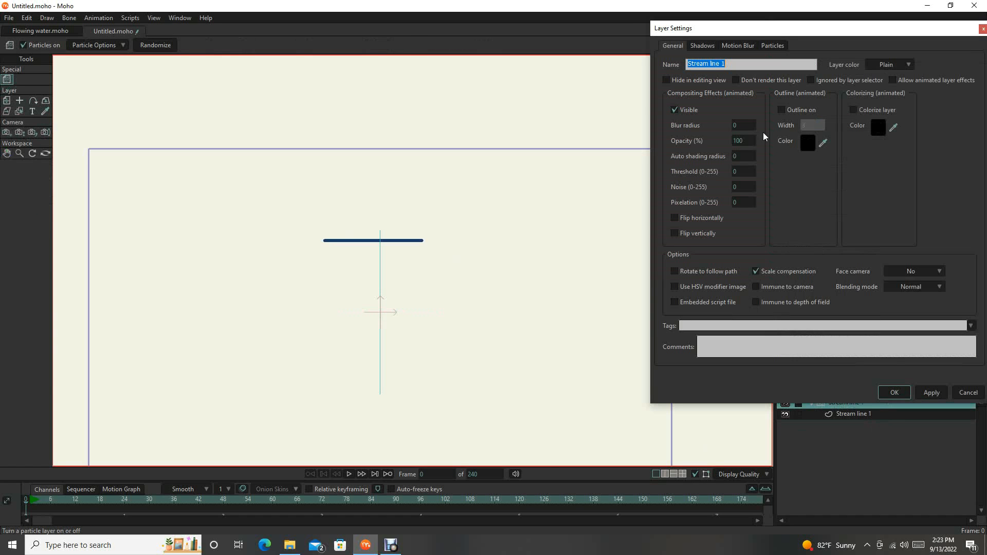
{"action": "left_click", "coordinate": [776, 46]}
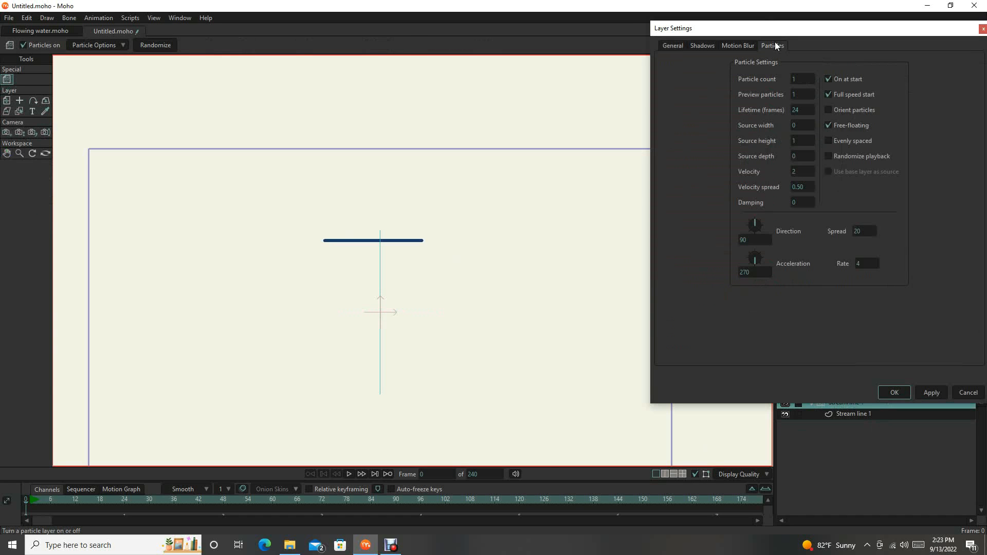
{"action": "left_click", "coordinate": [829, 110]}
{"action": "left_click", "coordinate": [894, 393]}
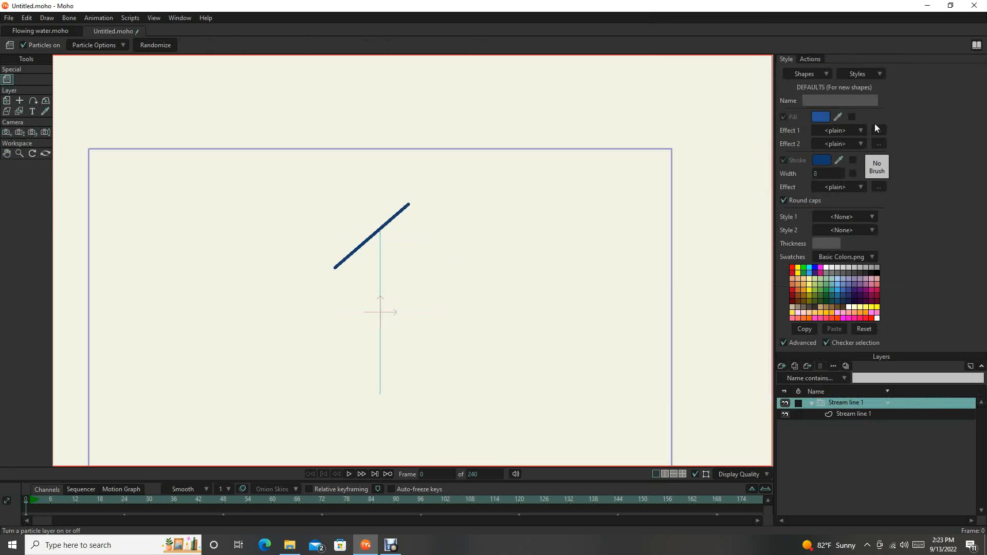
Step: Disable Orient particles again in the particle settings of the Stream line 1 particle layer
{"action": "double_click", "coordinate": [853, 403]}
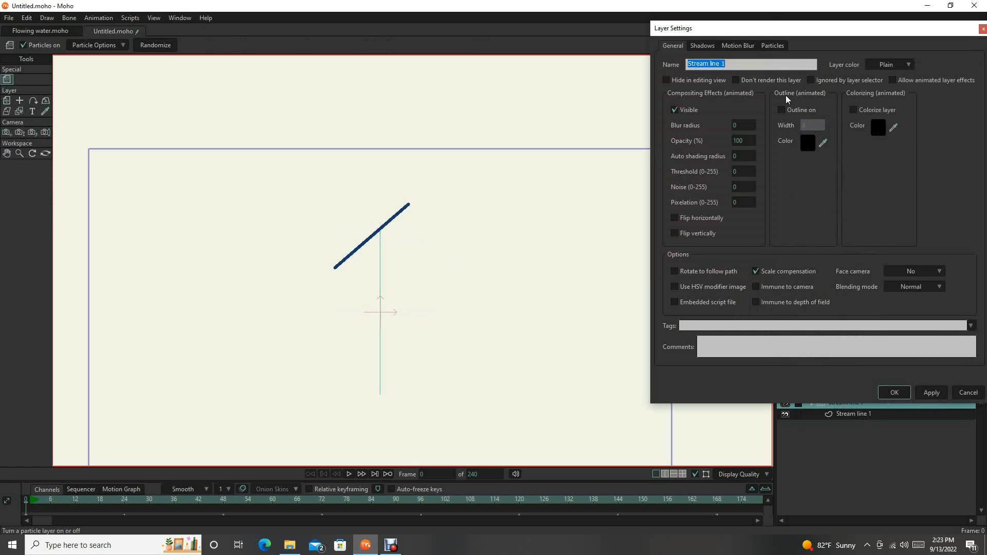
{"action": "left_click", "coordinate": [773, 46]}
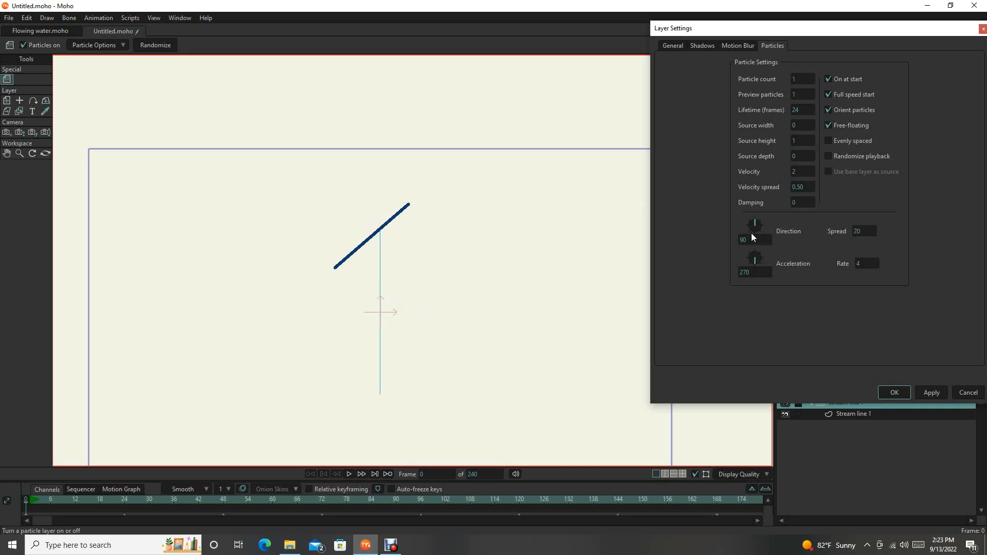
{"action": "left_click", "coordinate": [829, 110]}
{"action": "left_click", "coordinate": [895, 392]}
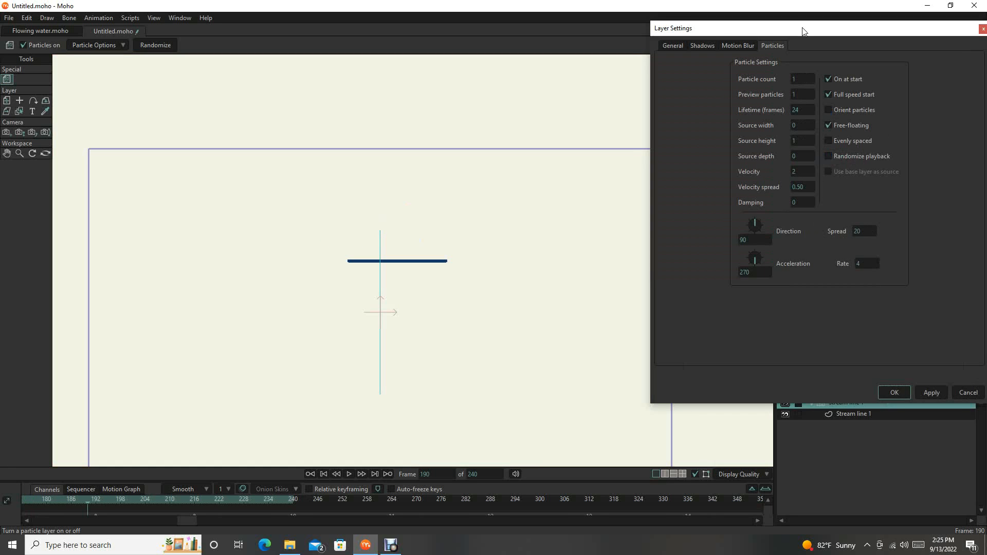
Step: Set the particle velocity and velocity spread of Stream line 1 to 0, apply, and preview the animation
{"action": "left_click_drag", "start_coordinate": [802, 30], "coordinate": [829, 21]}
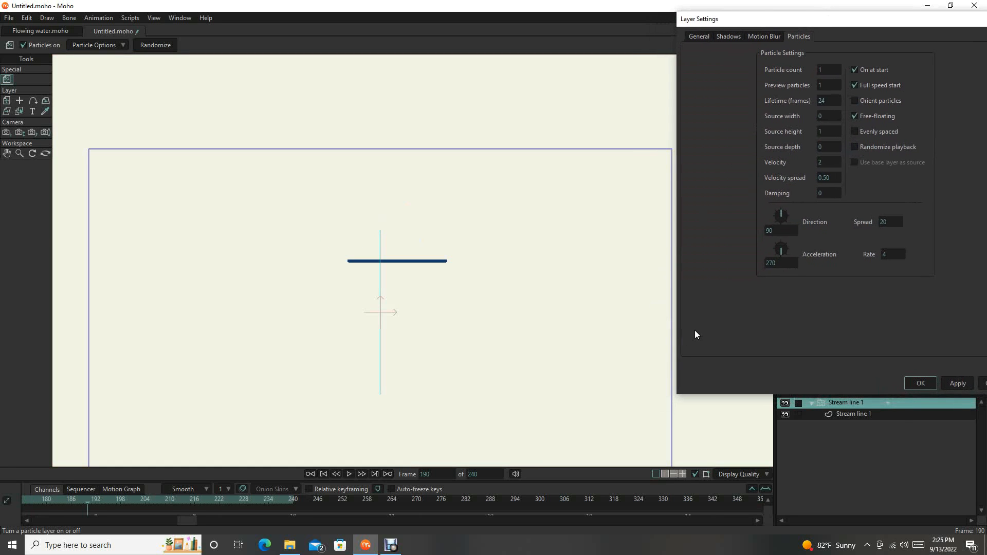
{"action": "left_click_drag", "start_coordinate": [849, 21], "coordinate": [813, 16]}
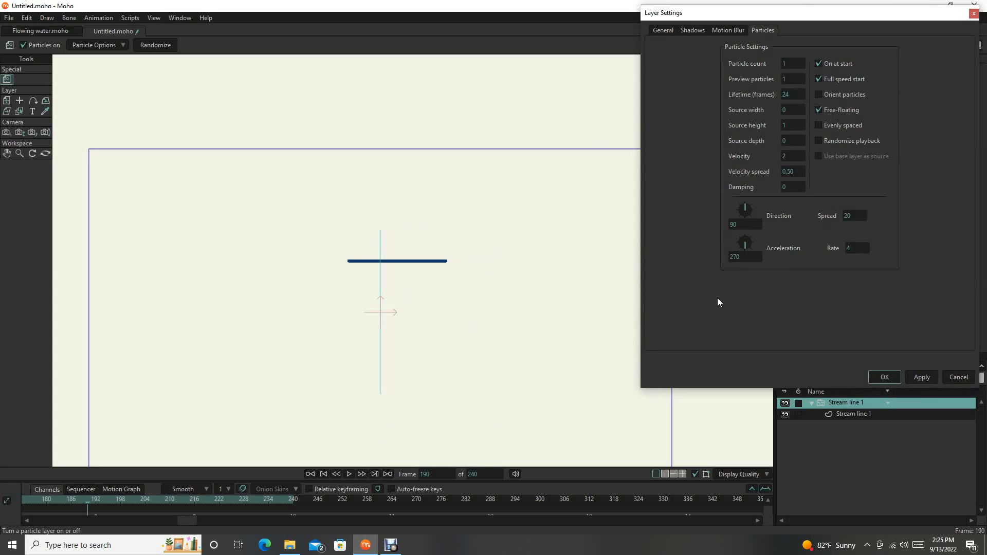
{"action": "left_click", "coordinate": [793, 156]}
{"action": "type", "text": "0"}
{"action": "left_click", "coordinate": [795, 171]}
{"action": "type", "text": "0"}
{"action": "left_click", "coordinate": [921, 378]}
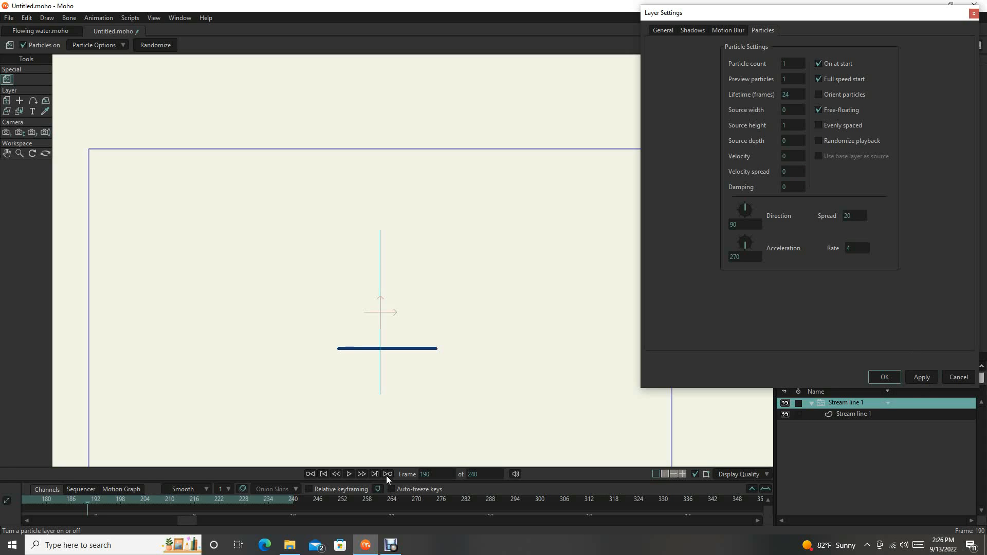
{"action": "left_click", "coordinate": [349, 474]}
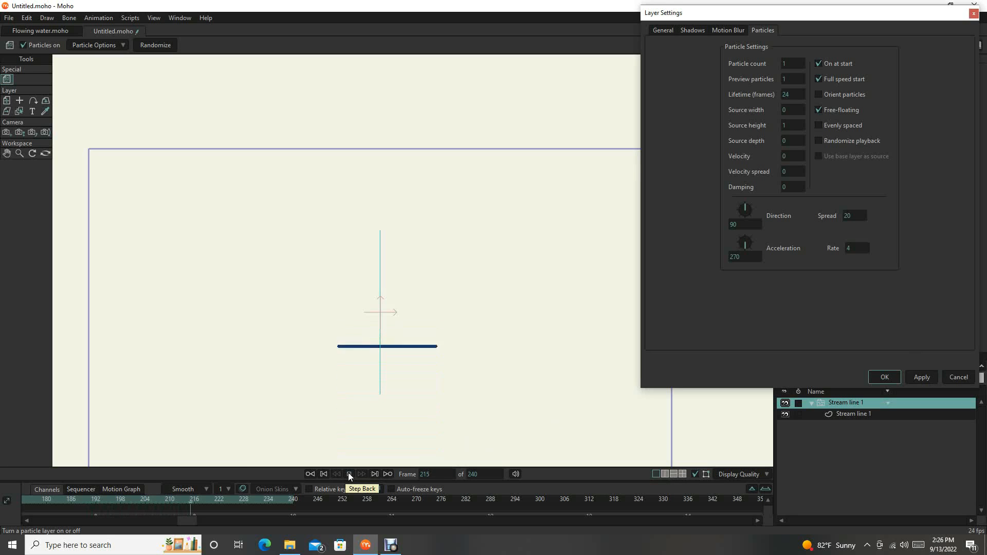
{"action": "left_click", "coordinate": [349, 474]}
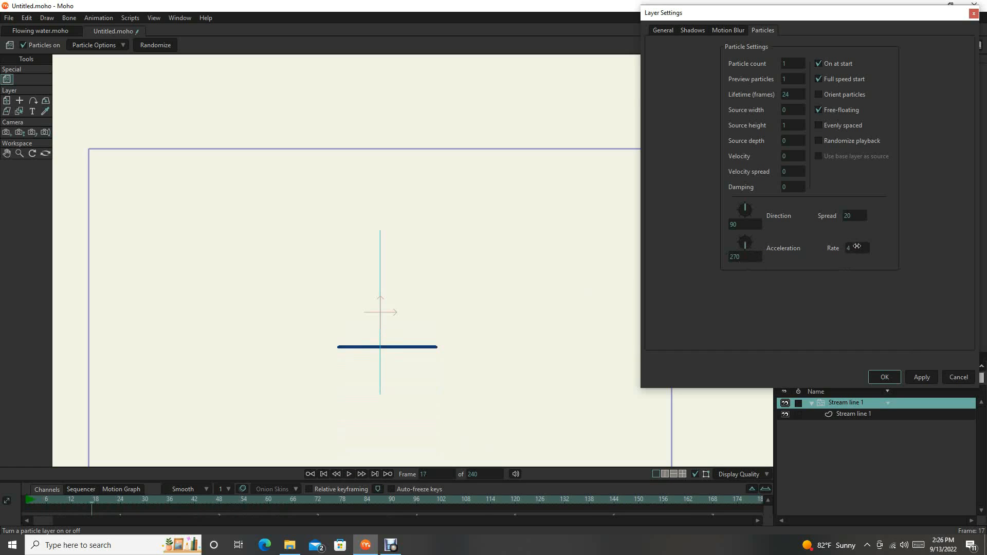
Step: Set the particle acceleration rate of Stream line 1 to 0, preview the animation, and accept the layer settings
{"action": "left_click", "coordinate": [859, 249]}
{"action": "type", "text": "0"}
{"action": "left_click", "coordinate": [922, 377]}
{"action": "left_click", "coordinate": [348, 474]}
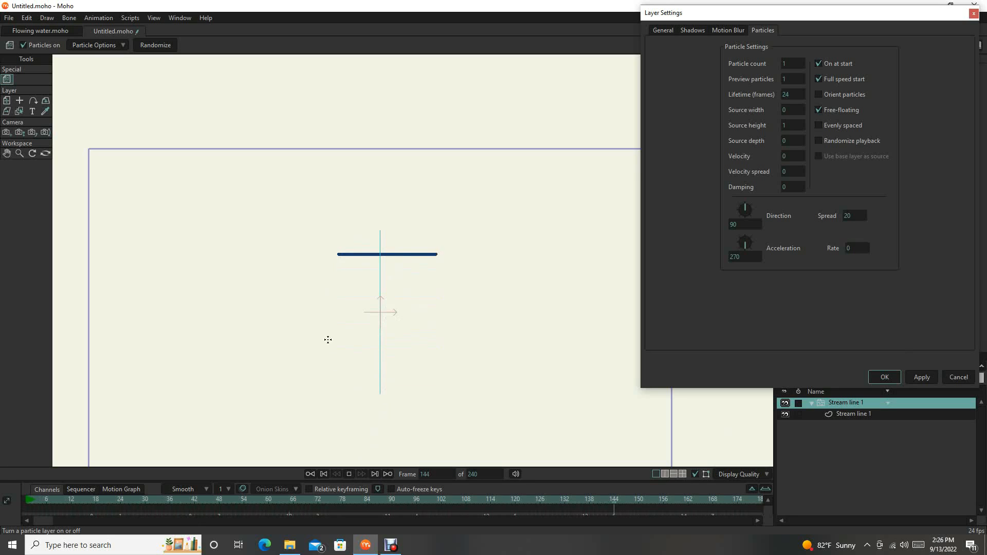
{"action": "left_click", "coordinate": [351, 474]}
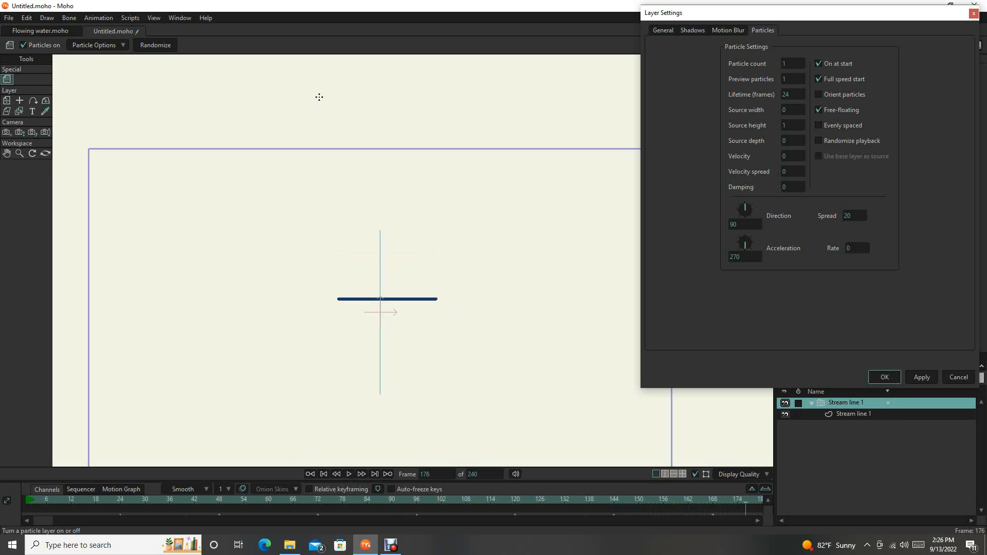
{"action": "left_click", "coordinate": [887, 378]}
Step: Open the Flowing water.moho project and play its animation to examine the upstream end of the river
{"action": "left_click", "coordinate": [38, 29]}
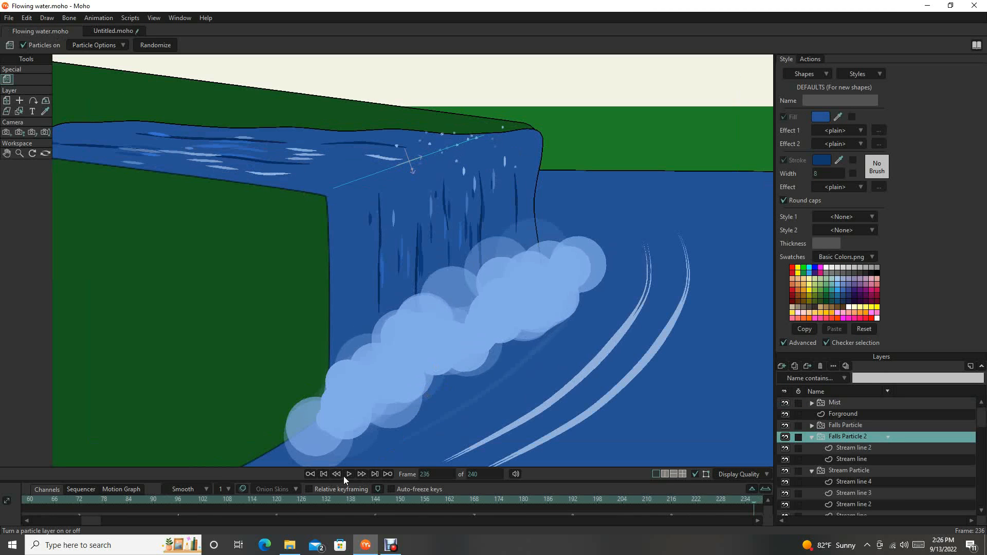
{"action": "left_click", "coordinate": [349, 474]}
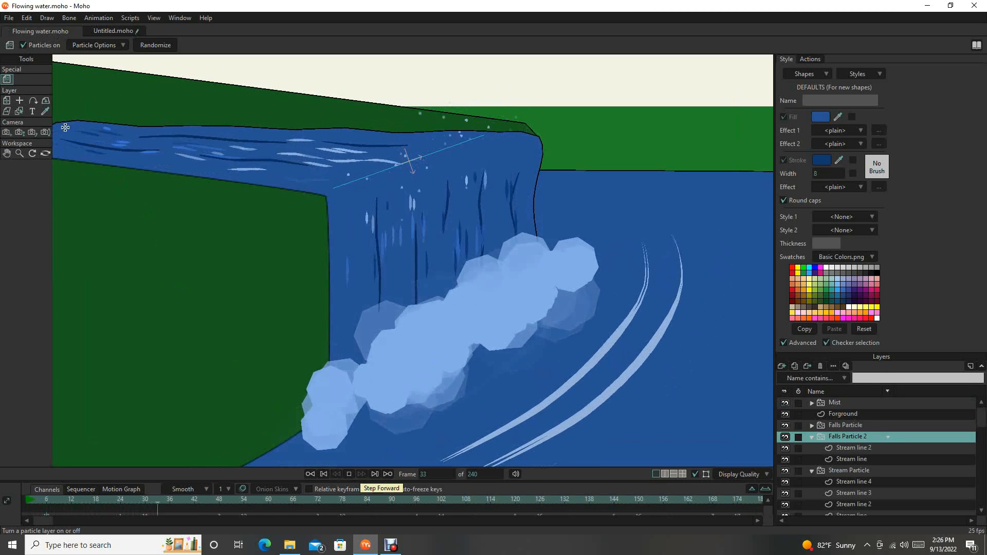
{"action": "left_click_drag", "start_coordinate": [63, 129], "coordinate": [247, 181]}
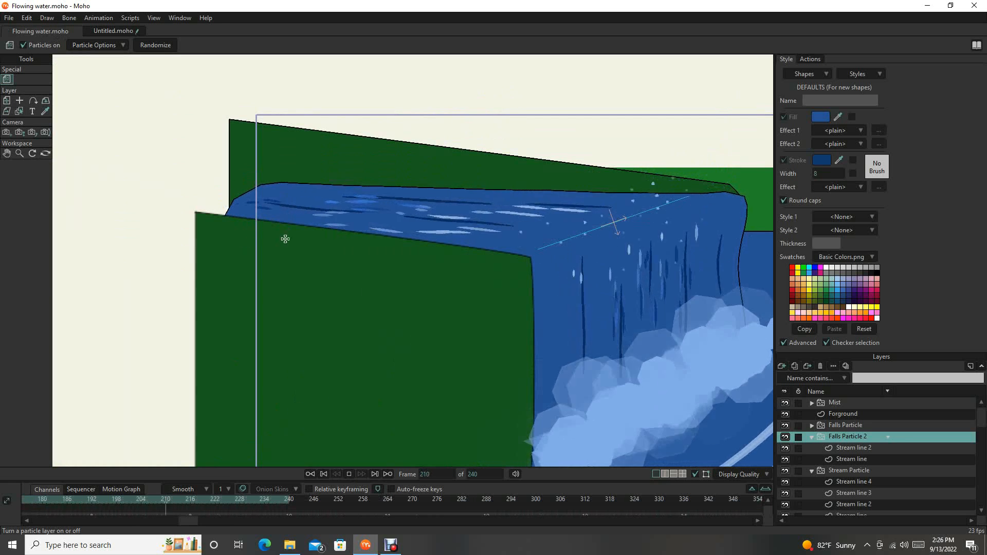
{"action": "left_click", "coordinate": [350, 474]}
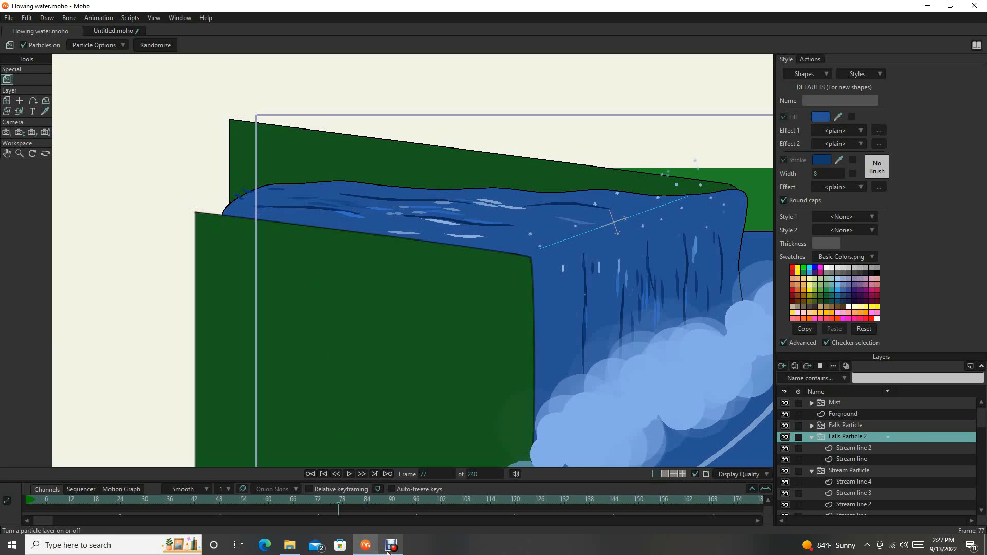
Step: Return to Untitled.moho, set the Stream line 1 particle source width and height to 0.10, and inspect the emitter outline
{"action": "left_click", "coordinate": [110, 29]}
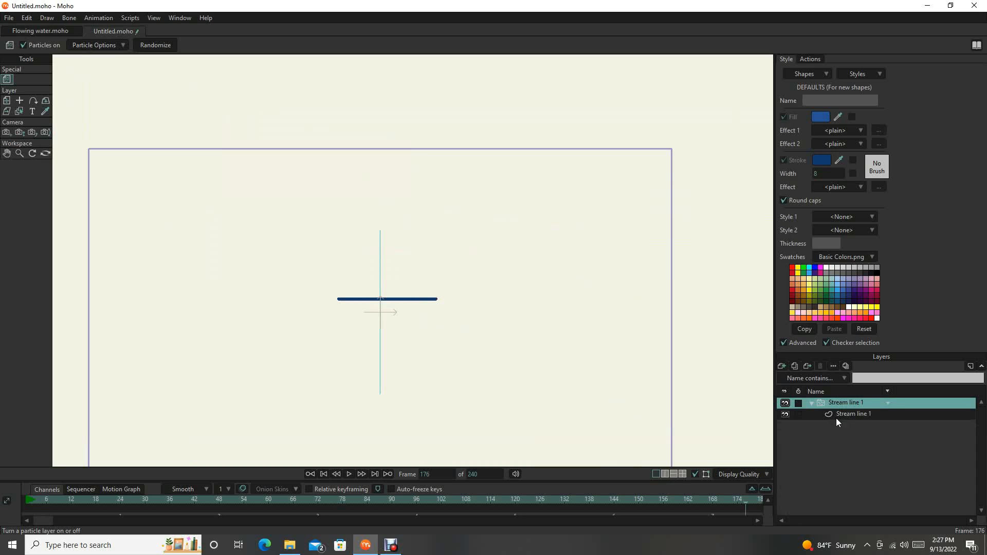
{"action": "double_click", "coordinate": [847, 402]}
{"action": "left_click", "coordinate": [764, 30]}
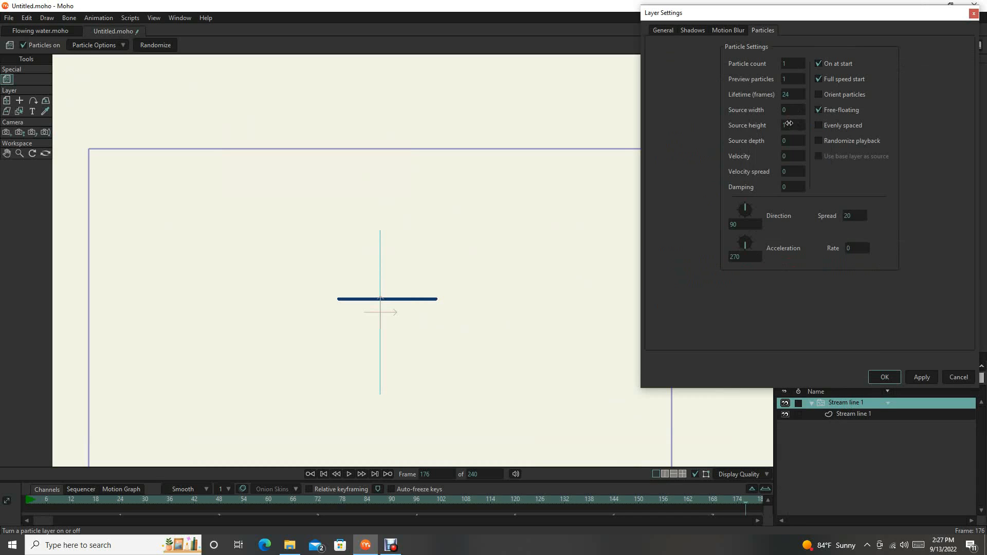
{"action": "scroll", "coordinate": [386, 278], "scroll_direction": "up", "scroll_amount": 5}
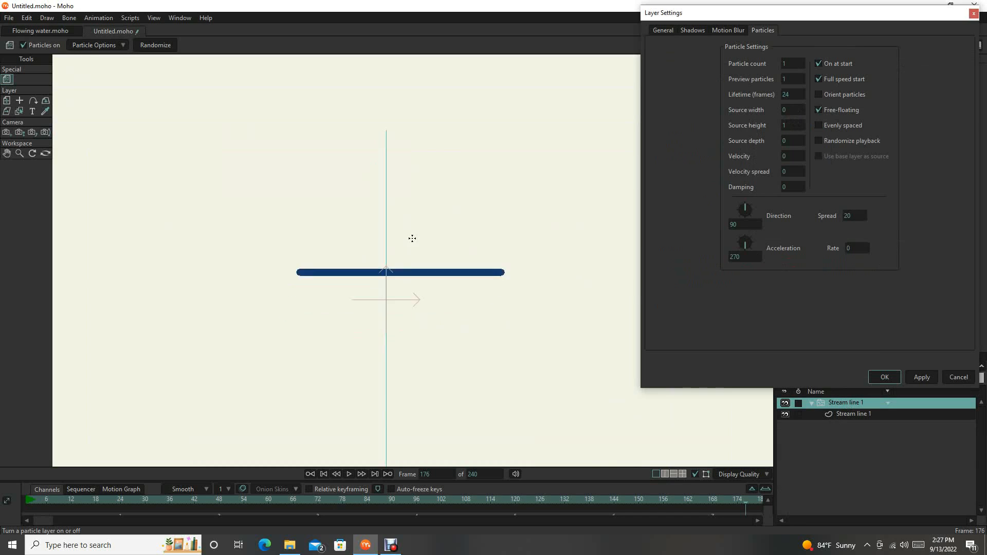
{"action": "left_click_drag", "start_coordinate": [419, 251], "coordinate": [425, 225]}
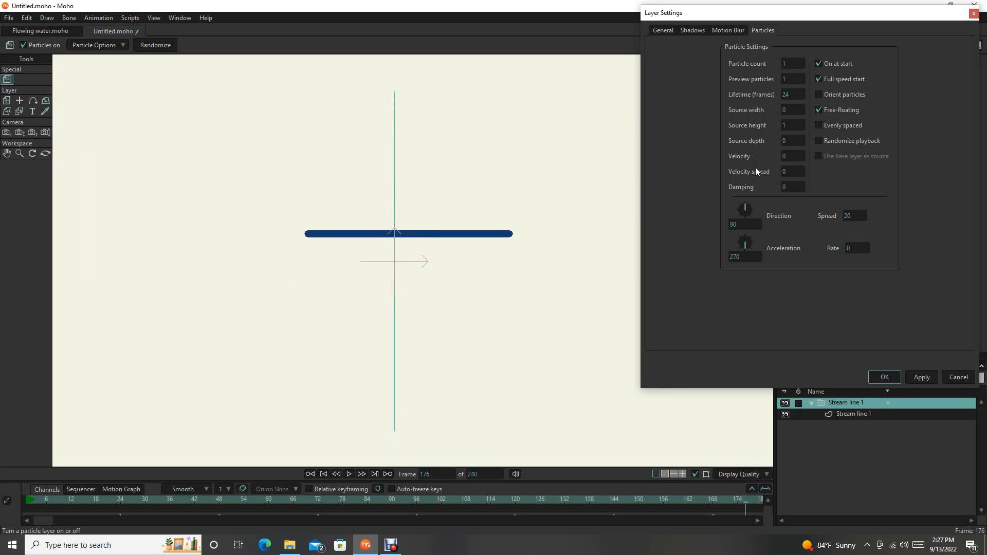
{"action": "left_click", "coordinate": [794, 124]}
{"action": "type", "text": ".1"}
{"action": "left_click", "coordinate": [921, 378]}
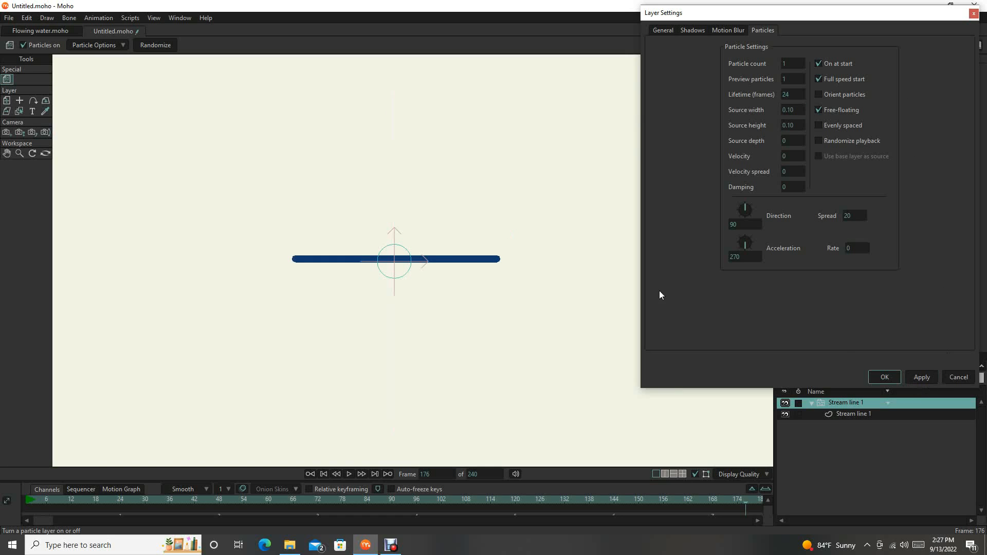
{"action": "scroll", "coordinate": [402, 268], "scroll_direction": "up", "scroll_amount": 5}
{"action": "scroll", "coordinate": [403, 270], "scroll_direction": "down", "scroll_amount": 1}
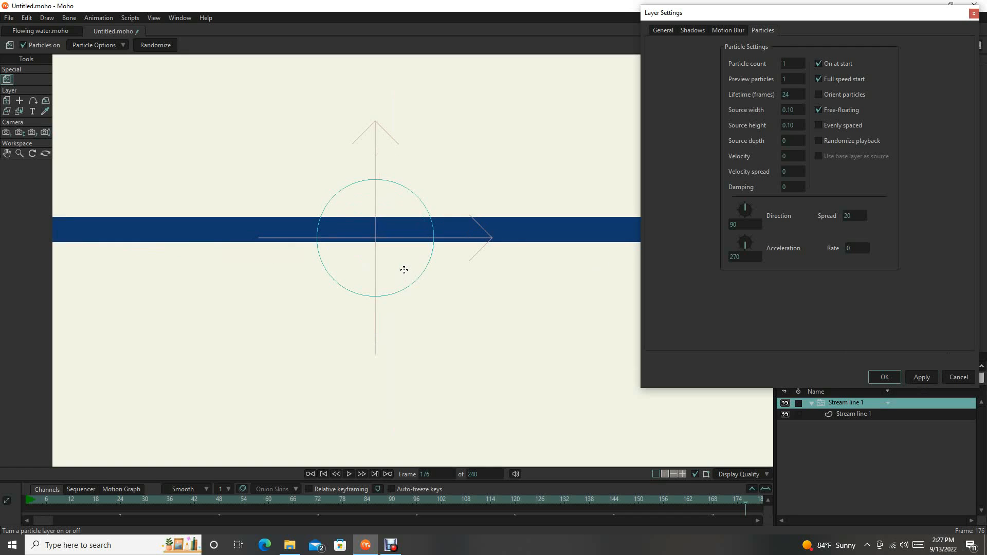
{"action": "scroll", "coordinate": [414, 269], "scroll_direction": "up", "scroll_amount": 5}
{"action": "left_click_drag", "start_coordinate": [415, 269], "coordinate": [386, 279]}
{"action": "scroll", "coordinate": [458, 332], "scroll_direction": "down", "scroll_amount": 10}
{"action": "scroll", "coordinate": [385, 253], "scroll_direction": "down", "scroll_amount": 5}
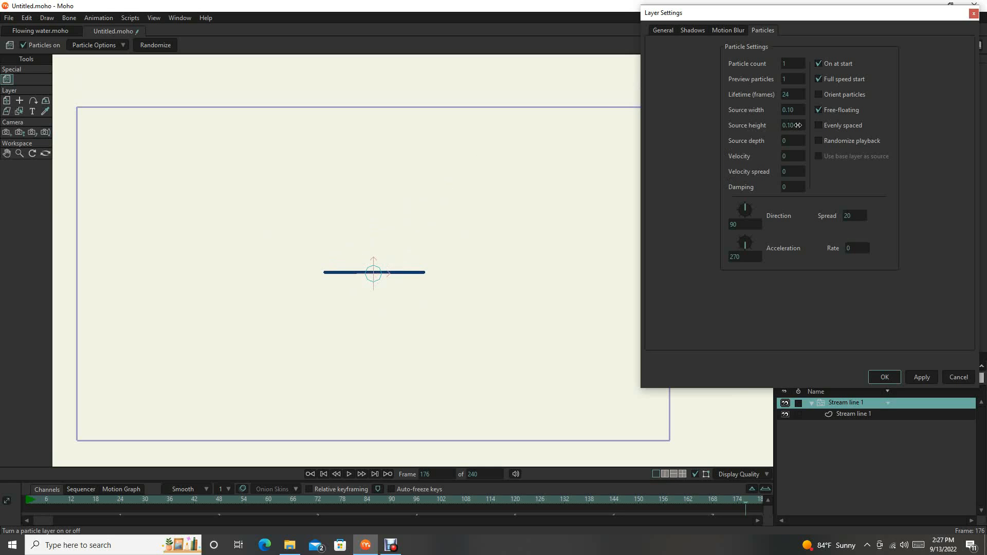
Step: Set the particle source width of Stream line 1 to 0, apply it, and inspect the emitter up close
{"action": "left_click", "coordinate": [793, 110]}
{"action": "type", "text": "0"}
{"action": "left_click", "coordinate": [927, 379]}
{"action": "scroll", "coordinate": [396, 275], "scroll_direction": "up", "scroll_amount": 4}
{"action": "scroll", "coordinate": [363, 272], "scroll_direction": "up", "scroll_amount": 3}
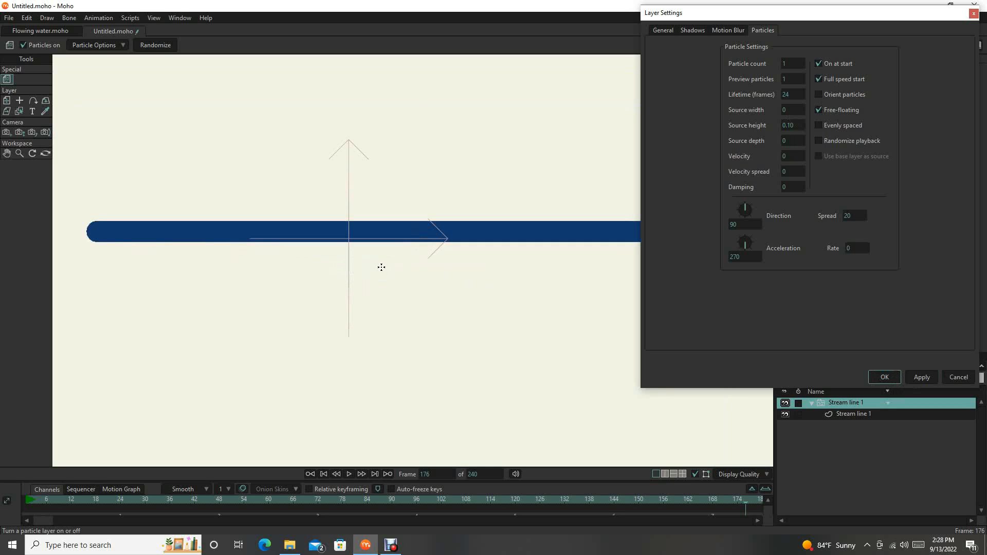
{"action": "scroll", "coordinate": [391, 272], "scroll_direction": "down", "scroll_amount": 4}
{"action": "scroll", "coordinate": [345, 282], "scroll_direction": "up", "scroll_amount": 3}
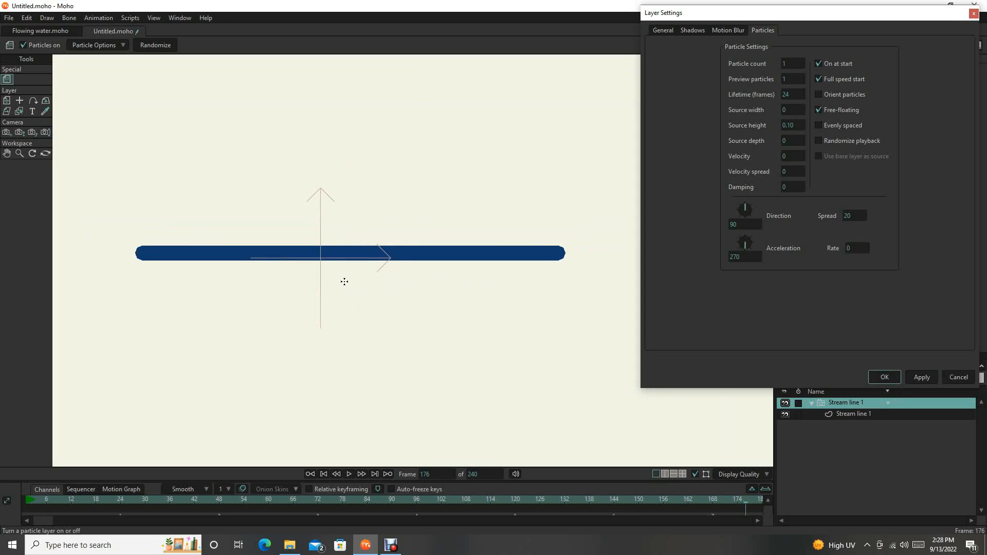
{"action": "scroll", "coordinate": [345, 282], "scroll_direction": "up", "scroll_amount": 3}
{"action": "scroll", "coordinate": [346, 282], "scroll_direction": "down", "scroll_amount": 6}
{"action": "left_click_drag", "start_coordinate": [365, 292], "coordinate": [407, 279]}
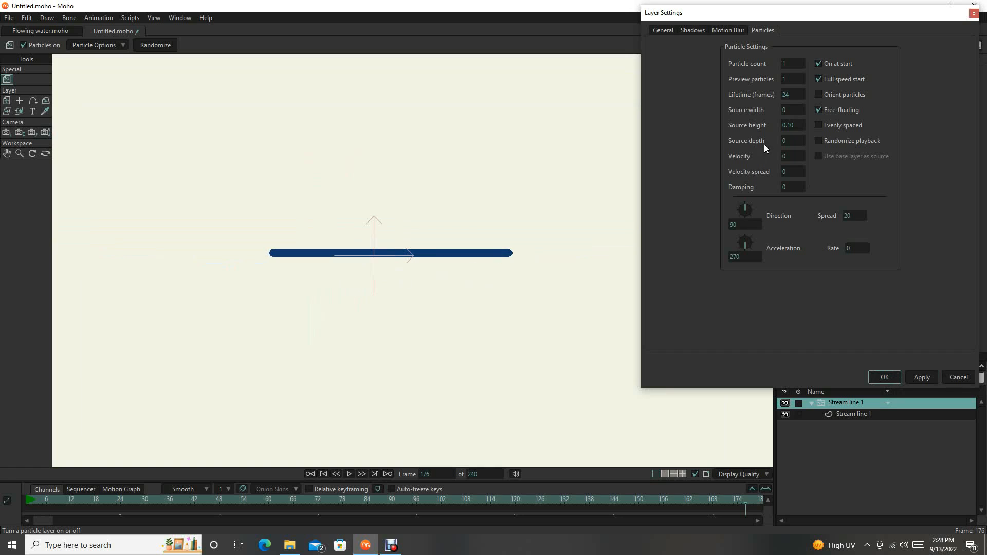
Step: Set the particle source height of Stream line 1 to 1, apply it, and inspect the emitter line
{"action": "double_click", "coordinate": [795, 126]}
{"action": "type", "text": "1"}
{"action": "left_click", "coordinate": [922, 378]}
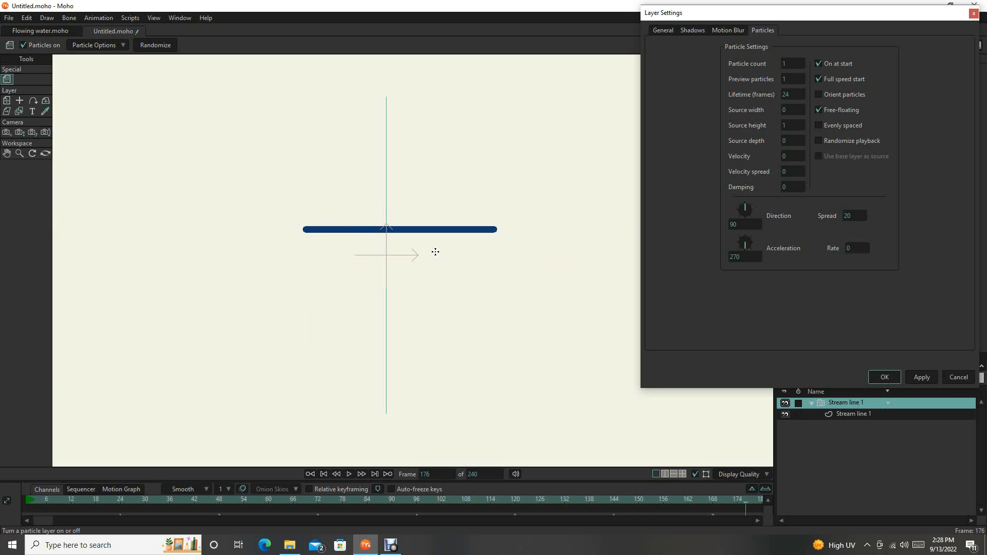
{"action": "left_click_drag", "start_coordinate": [407, 238], "coordinate": [359, 203]}
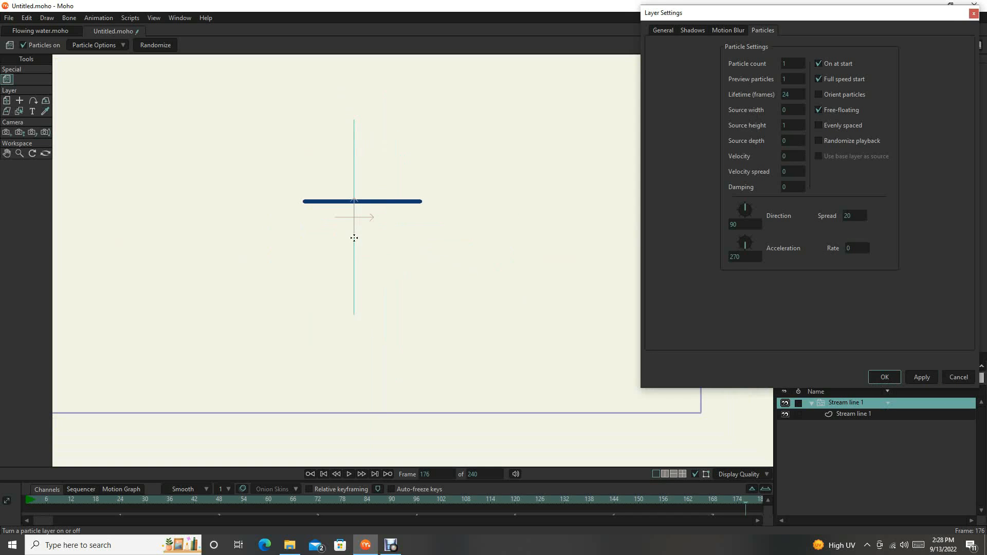
{"action": "scroll", "coordinate": [354, 226], "scroll_direction": "up", "scroll_amount": 5}
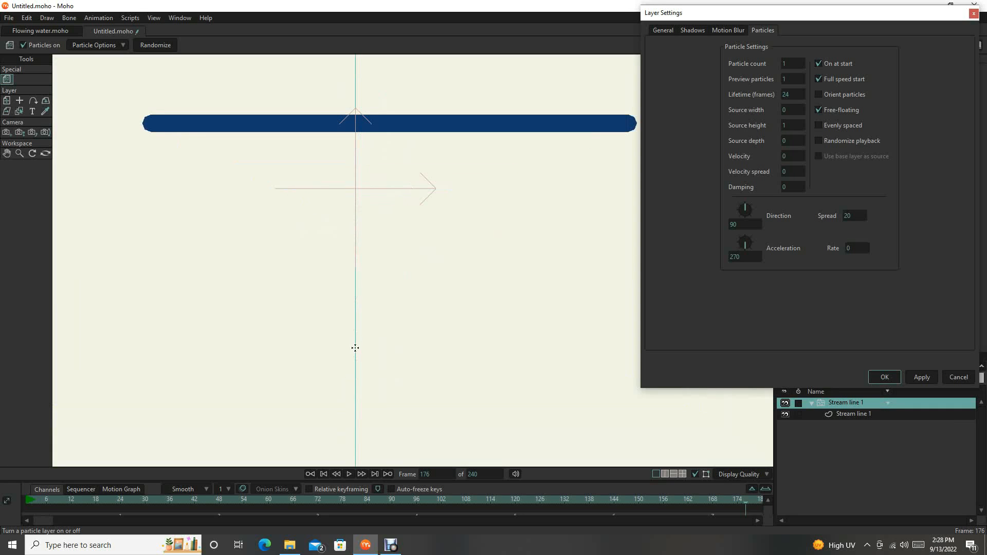
{"action": "scroll", "coordinate": [399, 267], "scroll_direction": "down", "scroll_amount": 3}
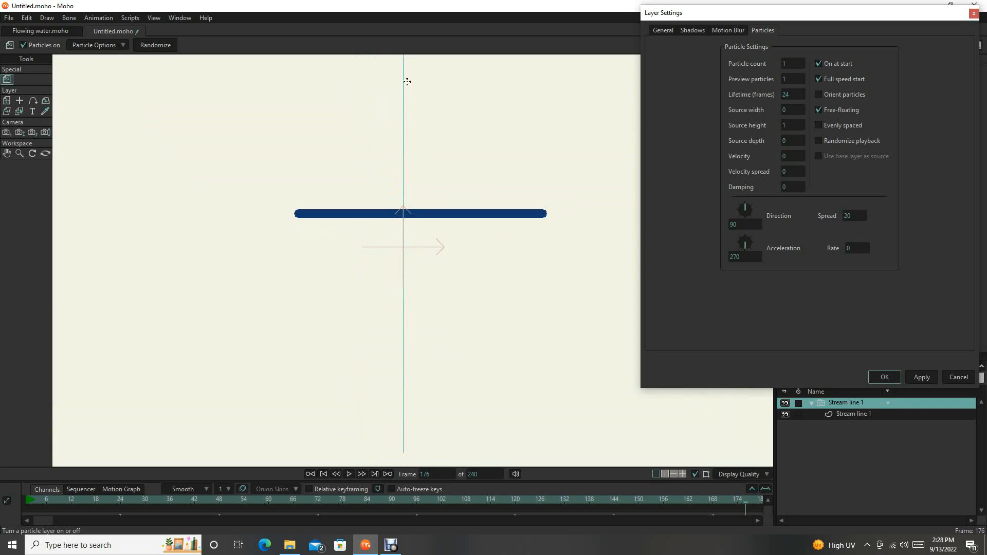
Step: Play the animation to examine how the single particle appears along the emitter line
{"action": "scroll", "coordinate": [433, 399], "scroll_direction": "down", "scroll_amount": 3}
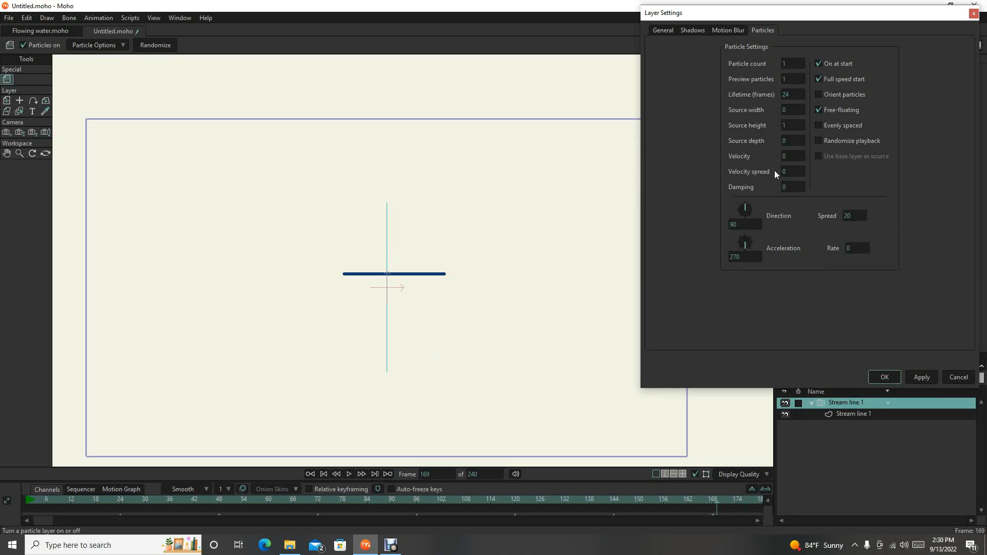
{"action": "left_click", "coordinate": [350, 474]}
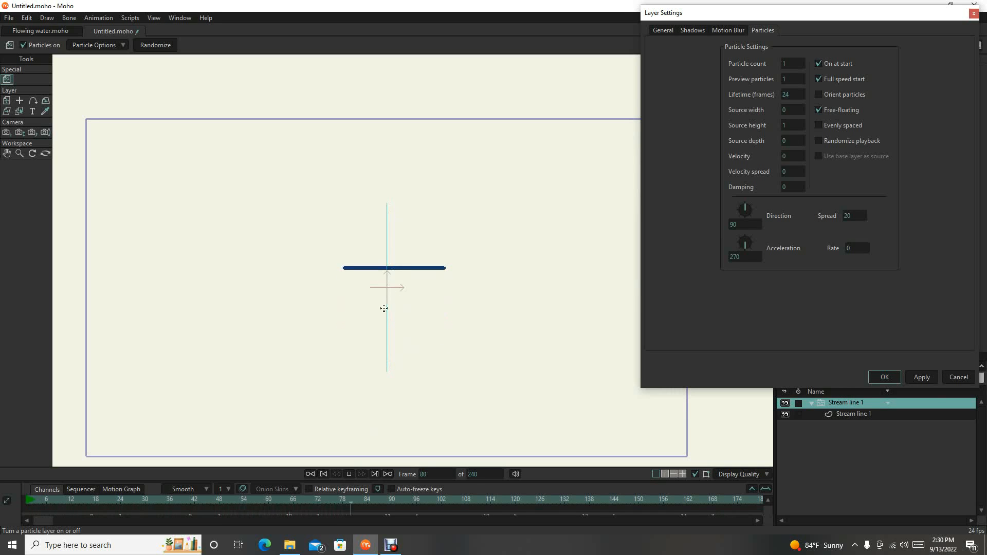
{"action": "left_click", "coordinate": [350, 474]}
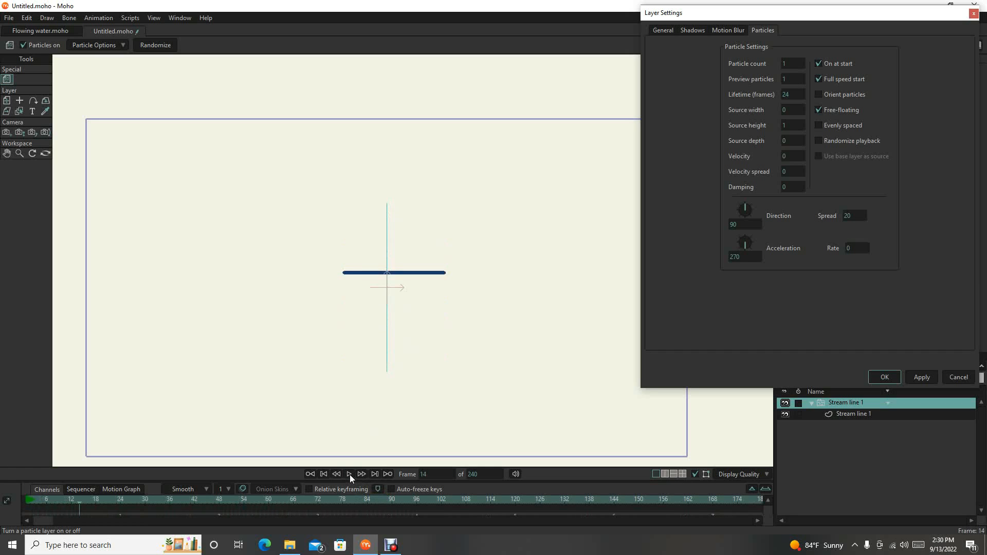
Step: Set the Stream line 1 particle count and preview particles to 10, apply, and play the animation
{"action": "left_click", "coordinate": [794, 63]}
{"action": "type", "text": "10"}
{"action": "left_click", "coordinate": [798, 79]}
{"action": "type", "text": "10"}
{"action": "left_click", "coordinate": [920, 378]}
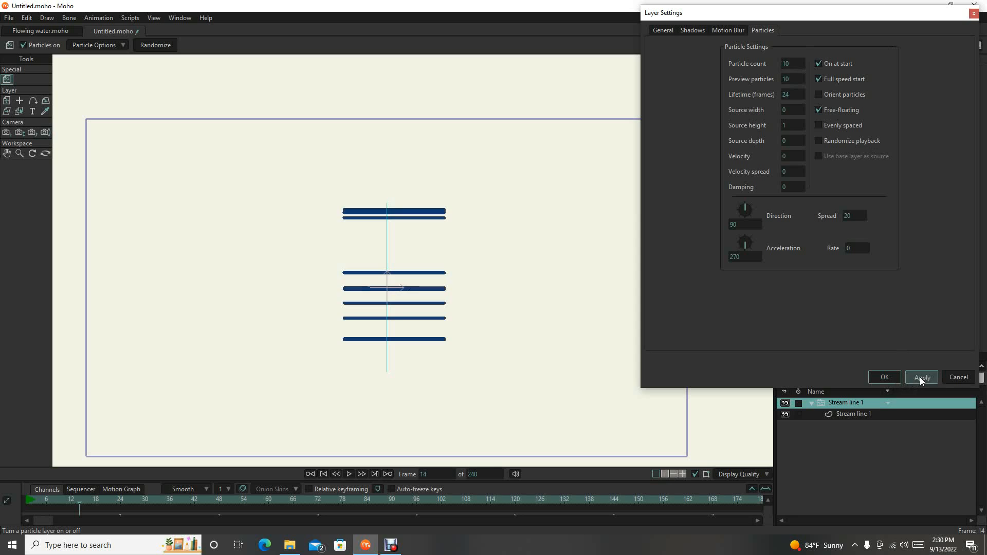
{"action": "left_click", "coordinate": [347, 473]}
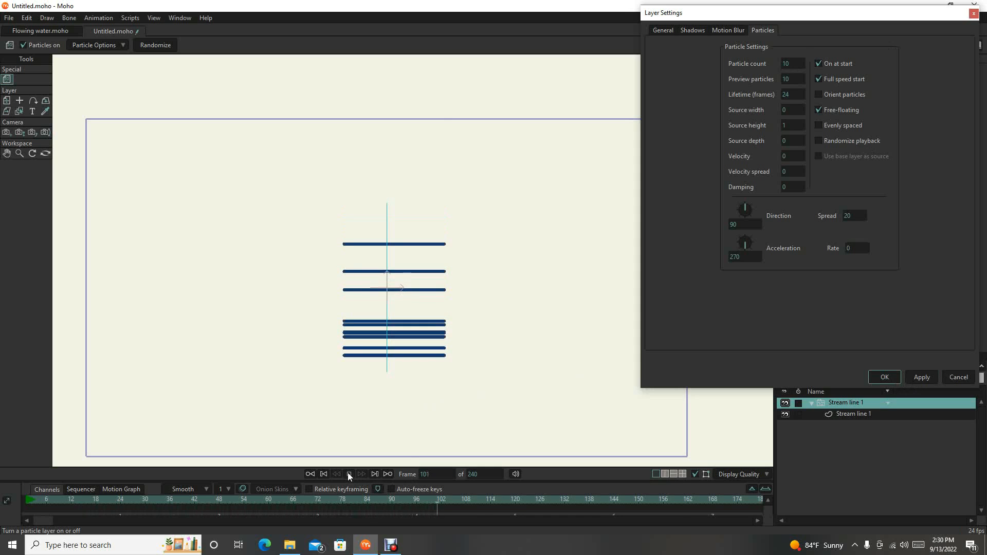
{"action": "left_click", "coordinate": [349, 474]}
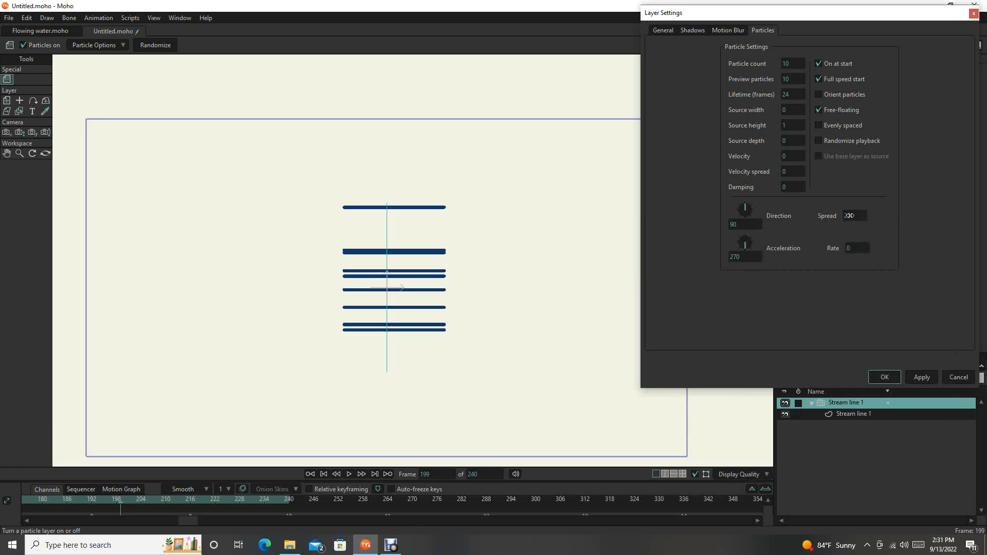
Step: Set the particle direction to 1.59 and spread to 0, apply, and play the animation
{"action": "left_click", "coordinate": [856, 216]}
{"action": "type", "text": "0"}
{"action": "left_click", "coordinate": [924, 378]}
{"action": "left_click", "coordinate": [349, 474]}
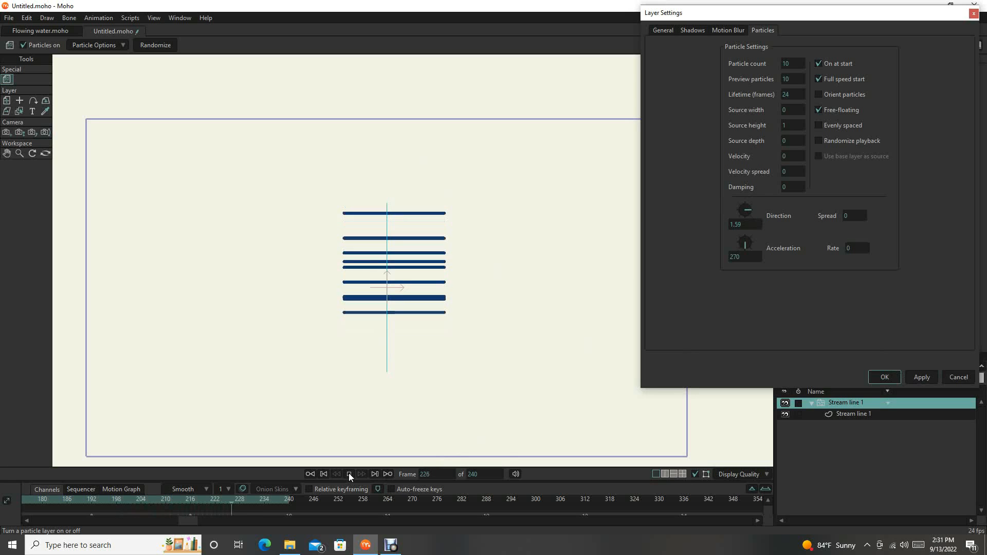
{"action": "left_click", "coordinate": [349, 473]}
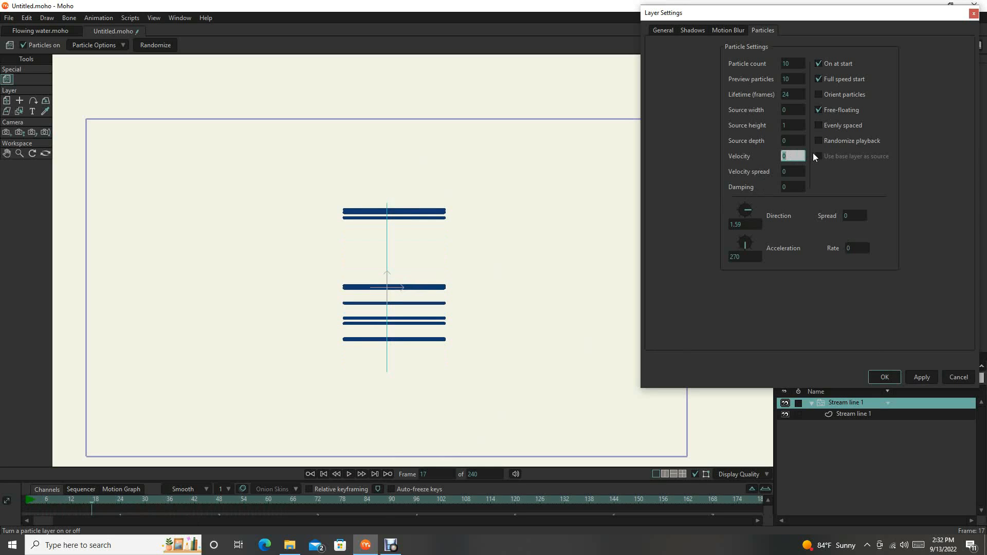
Step: Set the particle velocity to 1, apply it, and play the animation to check the lines' motion
{"action": "left_click", "coordinate": [921, 377]}
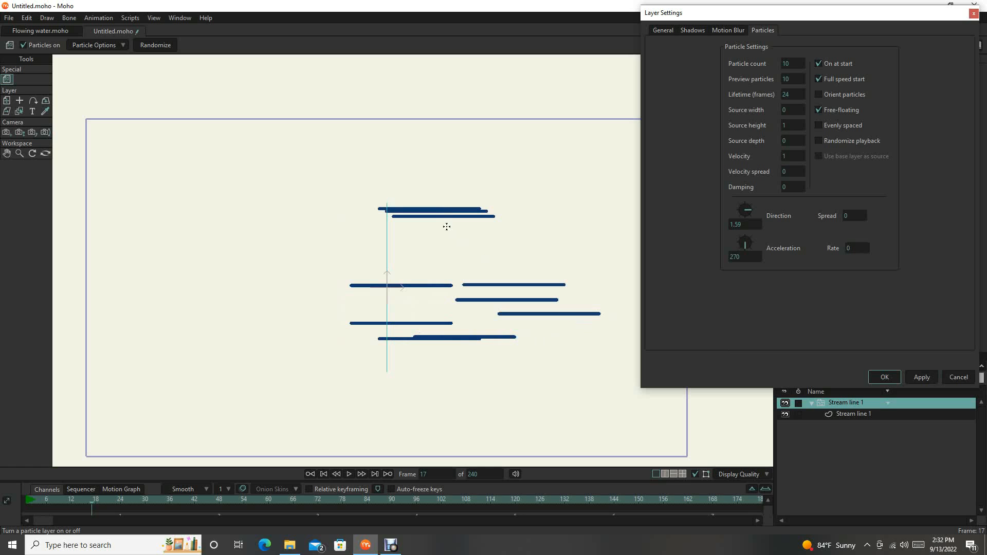
{"action": "left_click", "coordinate": [348, 474]}
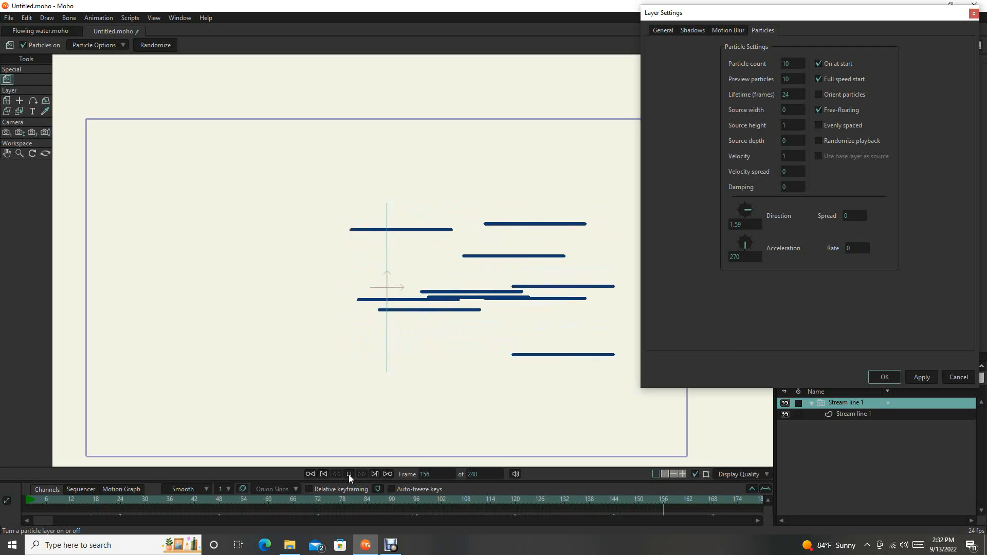
{"action": "left_click", "coordinate": [348, 474]}
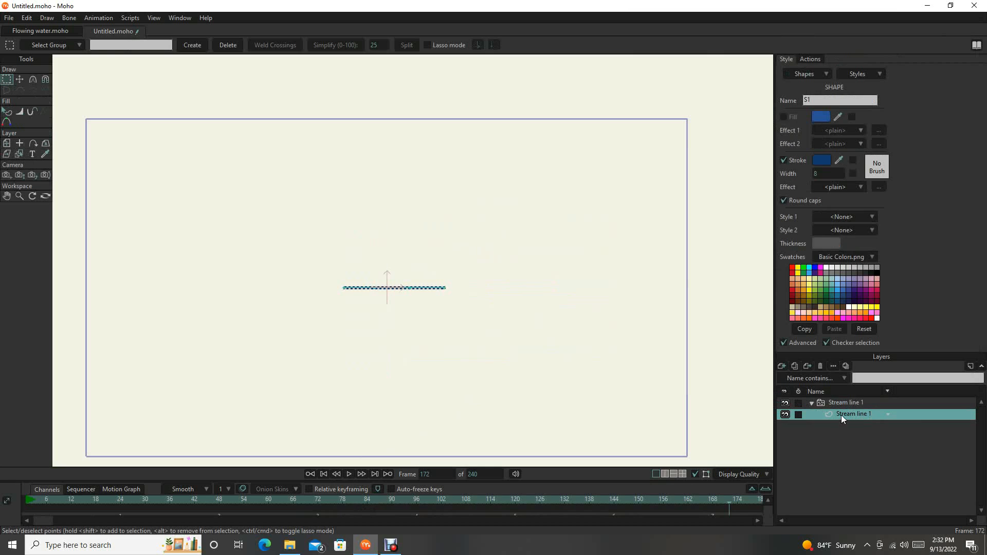
Step: At frame 24, scale up all points of the Stream line 1 vector line to about three times their length
{"action": "double_click", "coordinate": [848, 415]}
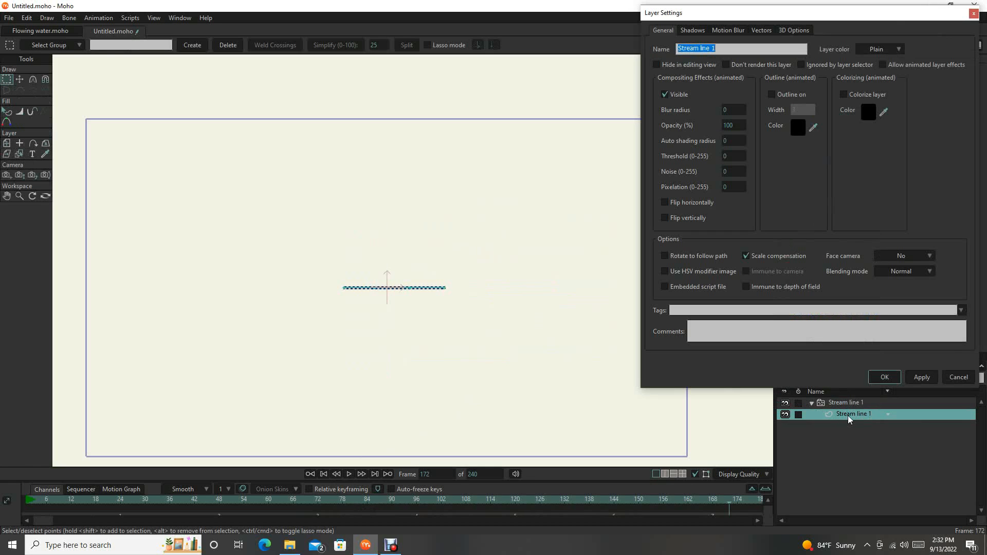
{"action": "left_click", "coordinate": [880, 377]}
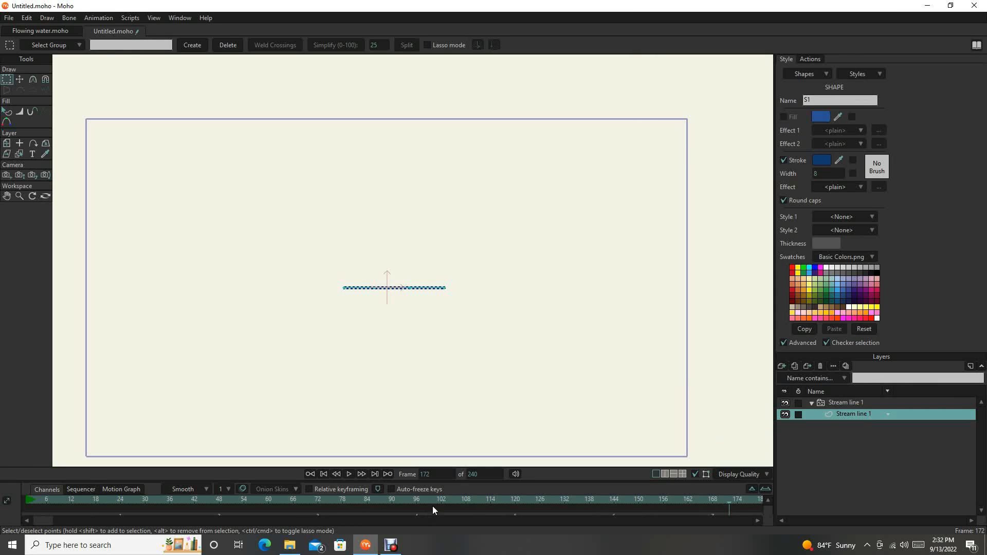
{"action": "left_click_drag", "start_coordinate": [537, 482], "coordinate": [542, 409]}
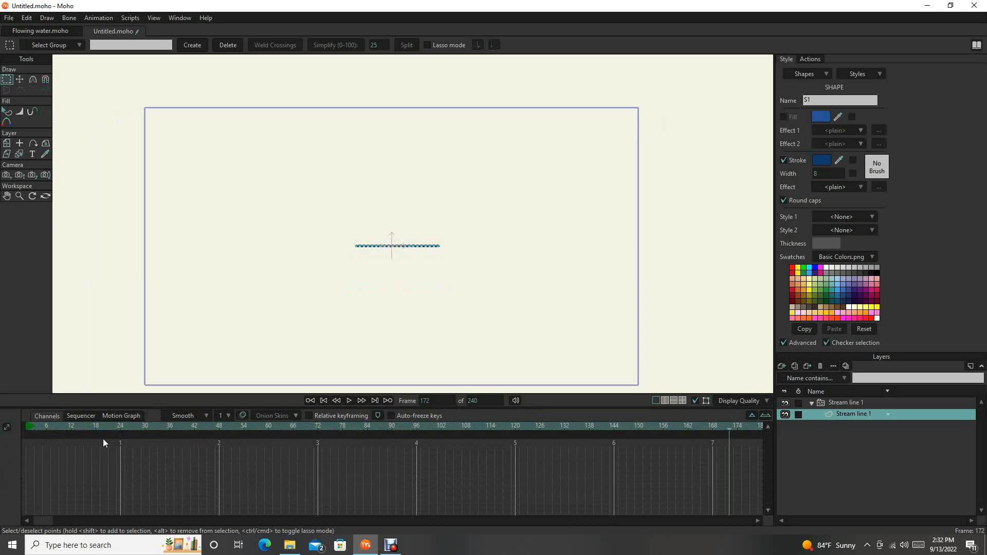
{"action": "left_click_drag", "start_coordinate": [32, 423], "coordinate": [126, 440]}
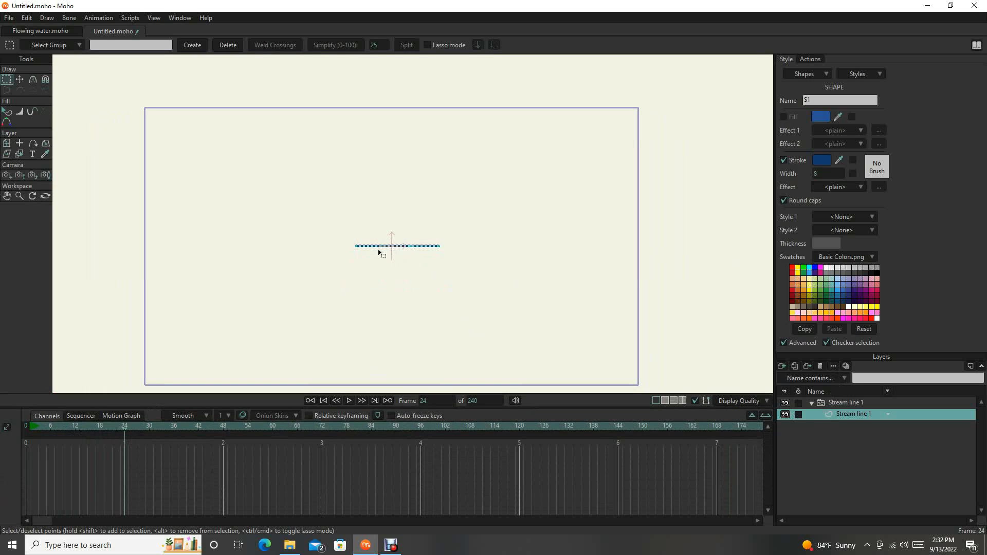
{"action": "scroll", "coordinate": [379, 252], "scroll_direction": "up", "scroll_amount": 3}
{"action": "left_click_drag", "start_coordinate": [301, 202], "coordinate": [631, 329]}
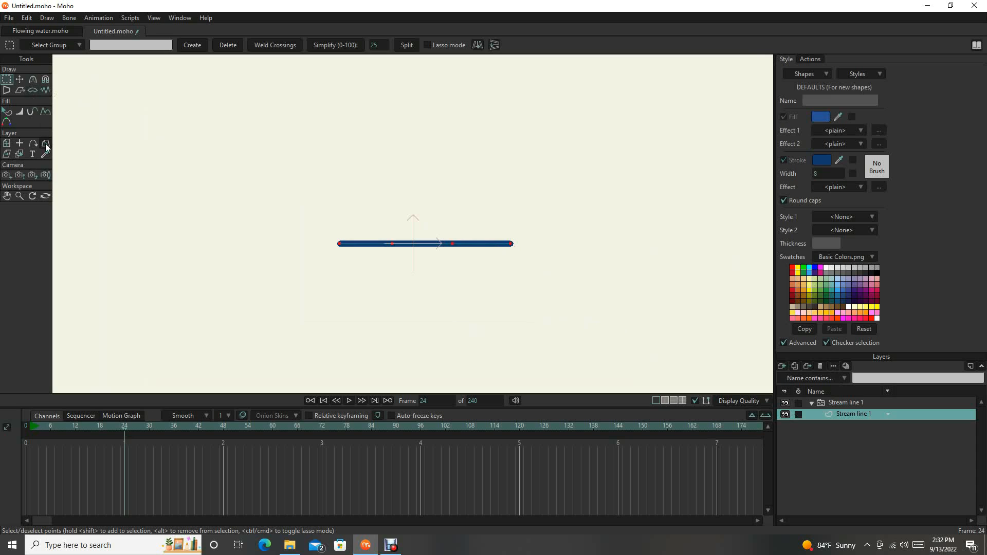
{"action": "key", "text": "t"}
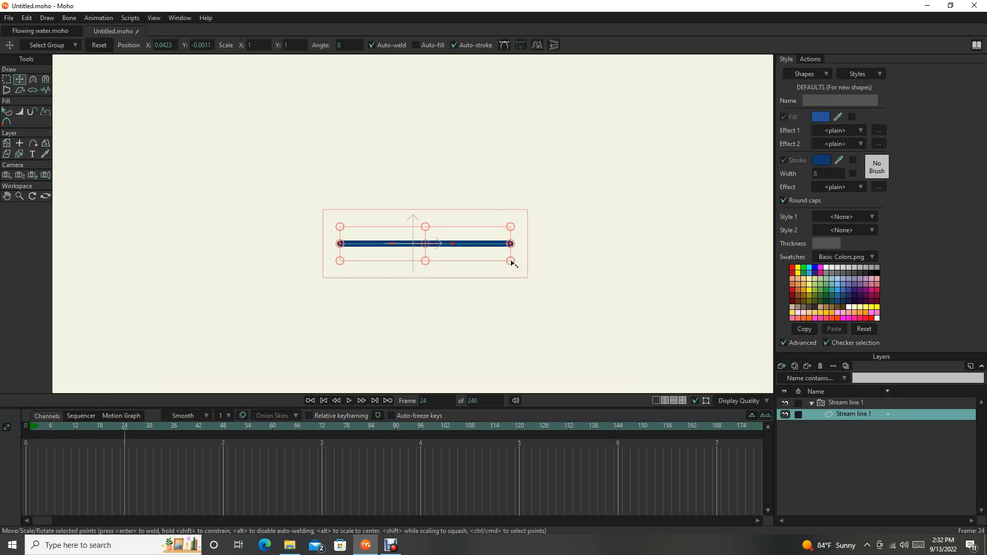
{"action": "left_click_drag", "start_coordinate": [512, 263], "coordinate": [688, 319]}
{"action": "scroll", "coordinate": [544, 295], "scroll_direction": "down", "scroll_amount": 3}
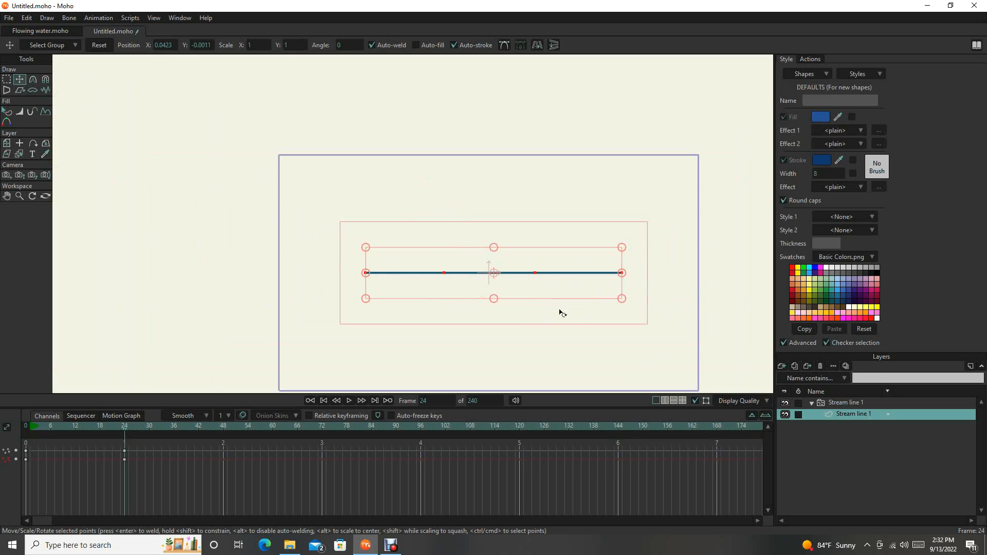
Step: Select the Stream line 1 particle layer and play the animation to examine how the emitted lines grow
{"action": "left_click", "coordinate": [852, 403]}
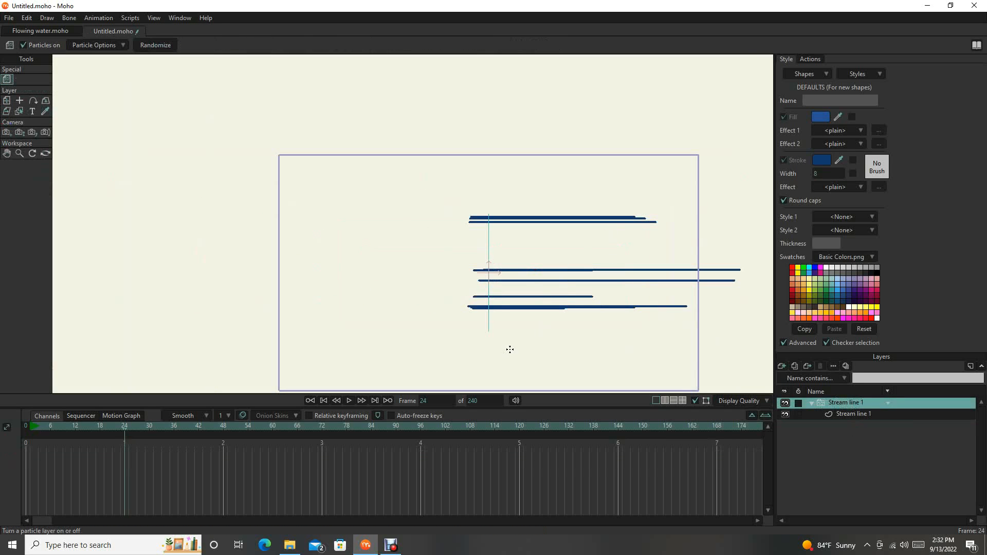
{"action": "left_click_drag", "start_coordinate": [550, 344], "coordinate": [374, 392]}
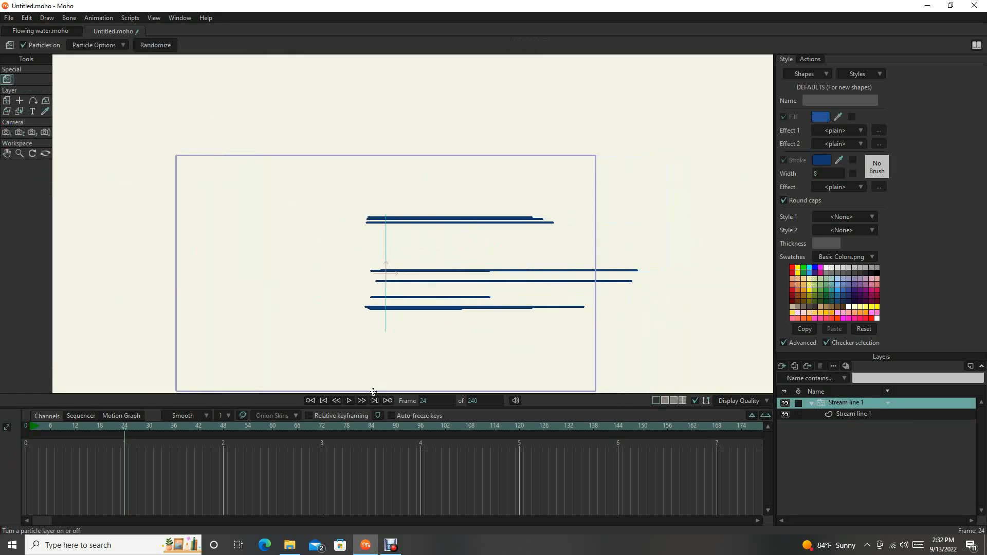
{"action": "left_click", "coordinate": [349, 401]}
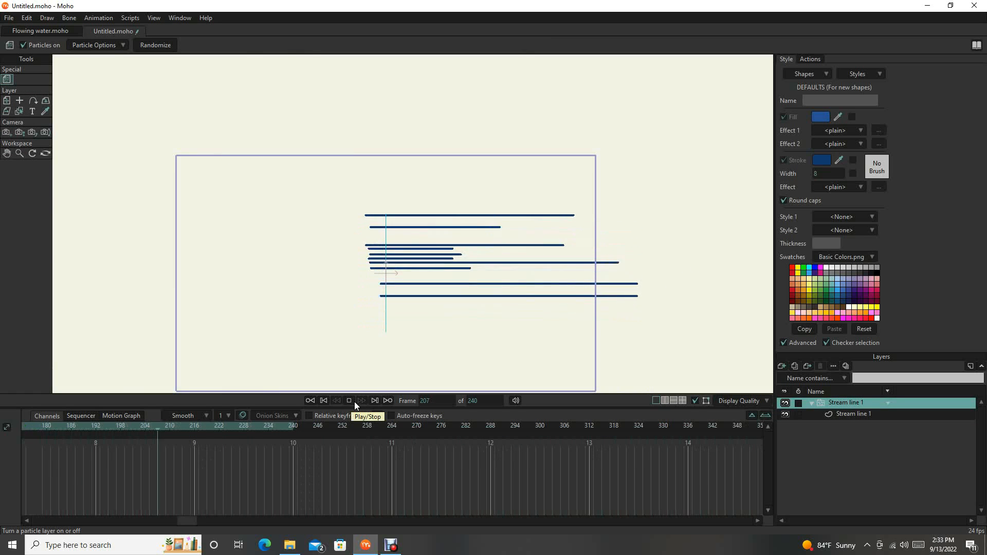
{"action": "left_click", "coordinate": [354, 403]}
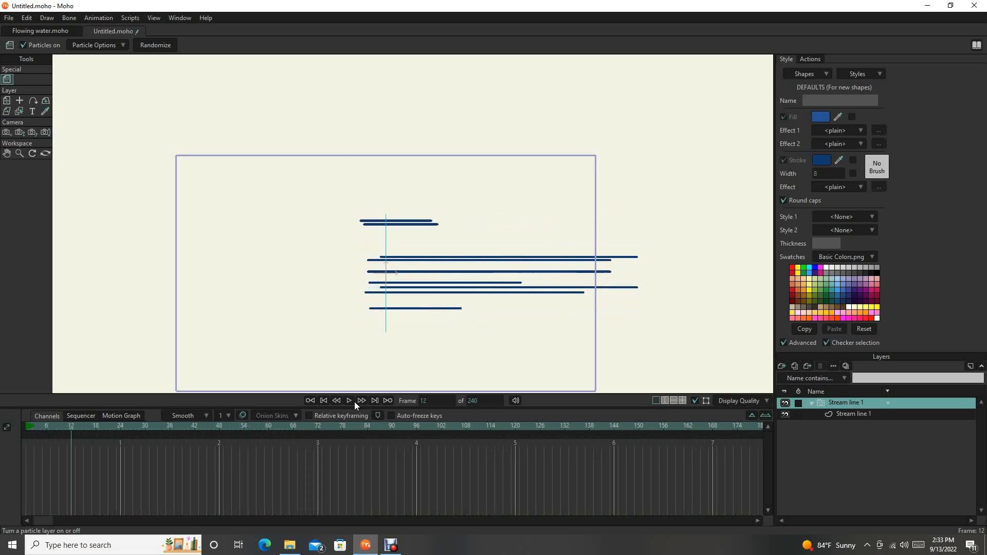
{"action": "scroll", "coordinate": [431, 283], "scroll_direction": "up", "scroll_amount": 1}
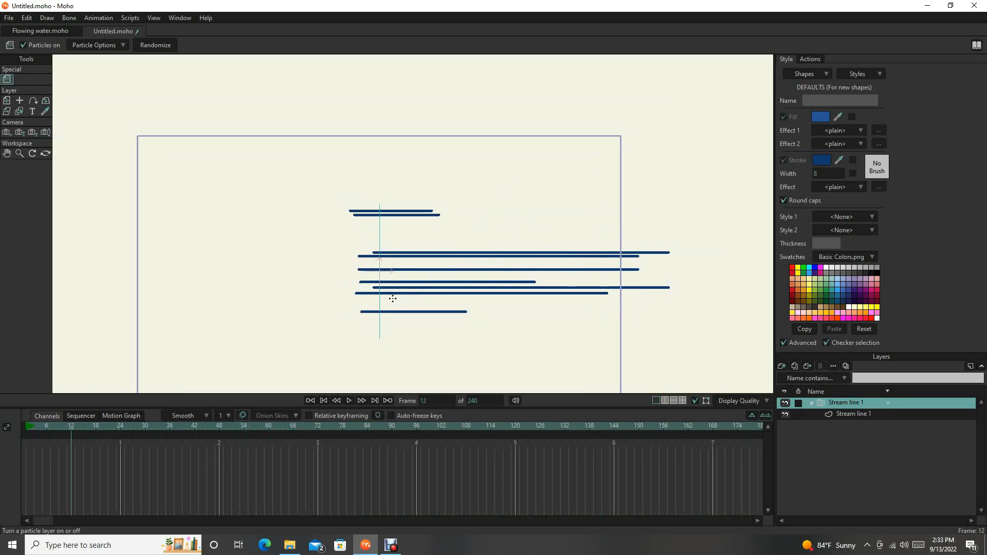
{"action": "scroll", "coordinate": [393, 298], "scroll_direction": "up", "scroll_amount": 2}
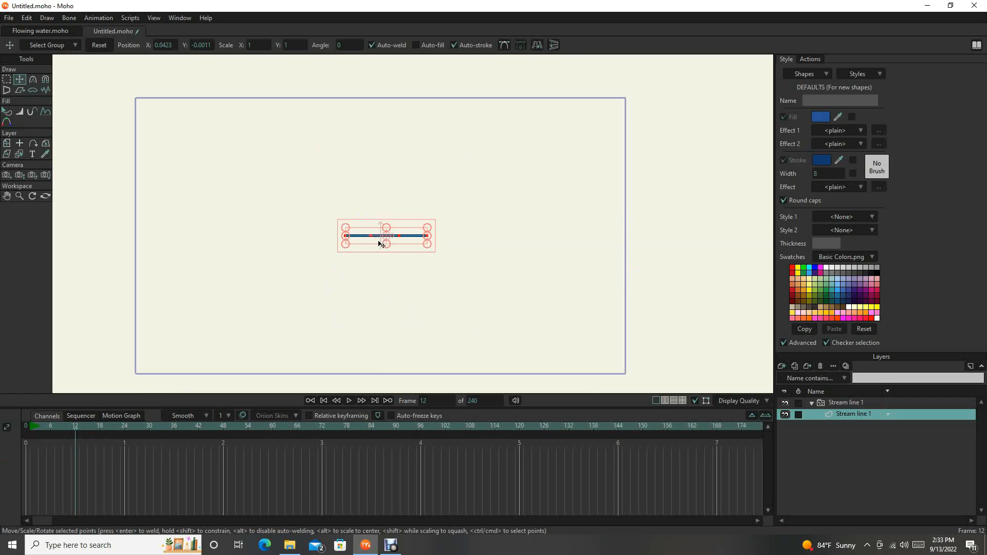
Step: At frame 0 of the Stream line 1 vector layer, draw a small circle above the line and delete the line
{"action": "scroll", "coordinate": [379, 244], "scroll_direction": "up", "scroll_amount": 3}
{"action": "scroll", "coordinate": [369, 270], "scroll_direction": "up", "scroll_amount": 4}
{"action": "left_click_drag", "start_coordinate": [363, 279], "coordinate": [352, 310]}
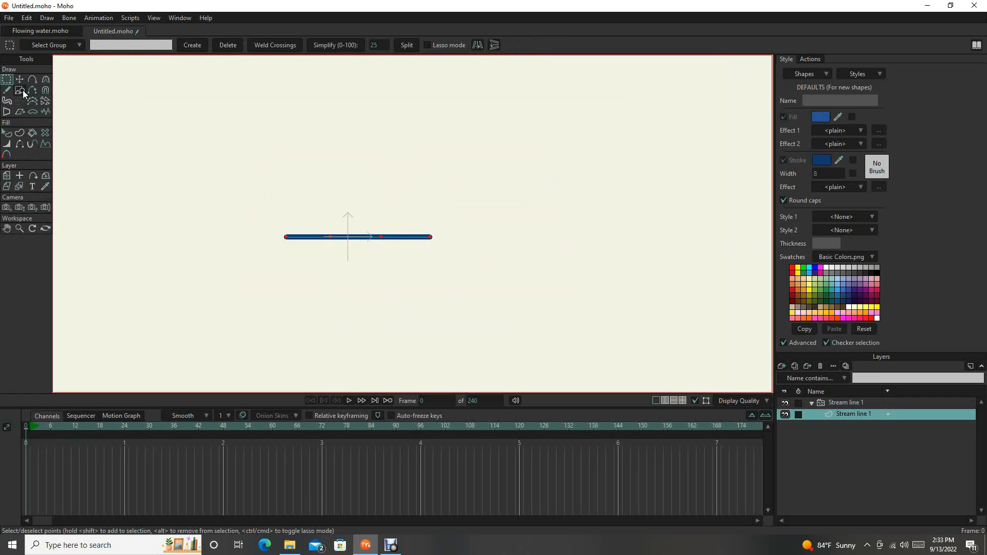
{"action": "left_click", "coordinate": [23, 90]}
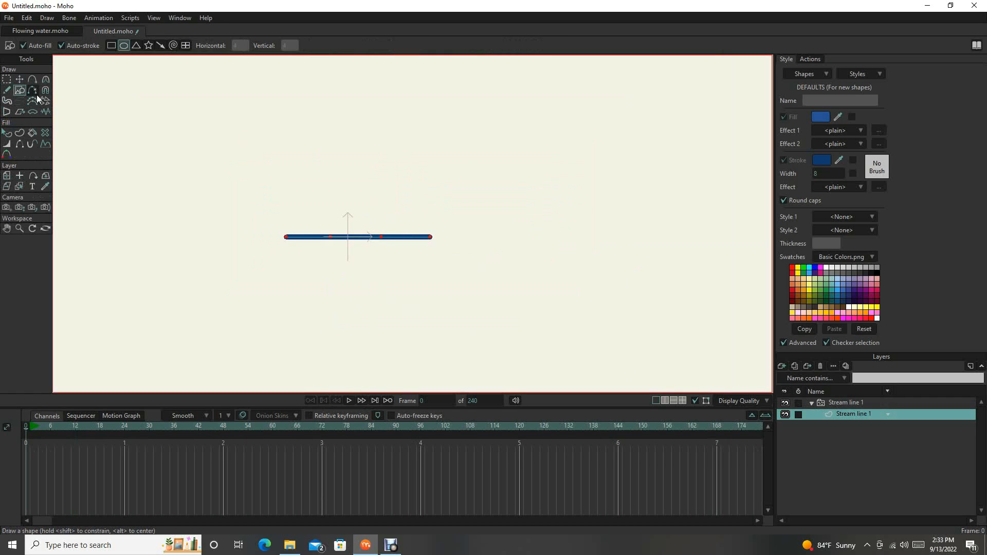
{"action": "mouse_move", "coordinate": [307, 130]}
{"action": "left_mouse_down"}
{"action": "mouse_move", "coordinate": [364, 138]}
{"action": "mouse_move", "coordinate": [326, 149]}
{"action": "left_mouse_up"}
{"action": "left_click", "coordinate": [7, 79]}
{"action": "left_click_drag", "start_coordinate": [247, 208], "coordinate": [520, 303]}
{"action": "key", "text": "Delete"}
Step: Move the circle to the layer's origin and set its fill and stroke colors to white
{"action": "left_click", "coordinate": [19, 79]}
{"action": "left_click_drag", "start_coordinate": [325, 139], "coordinate": [158, 114]}
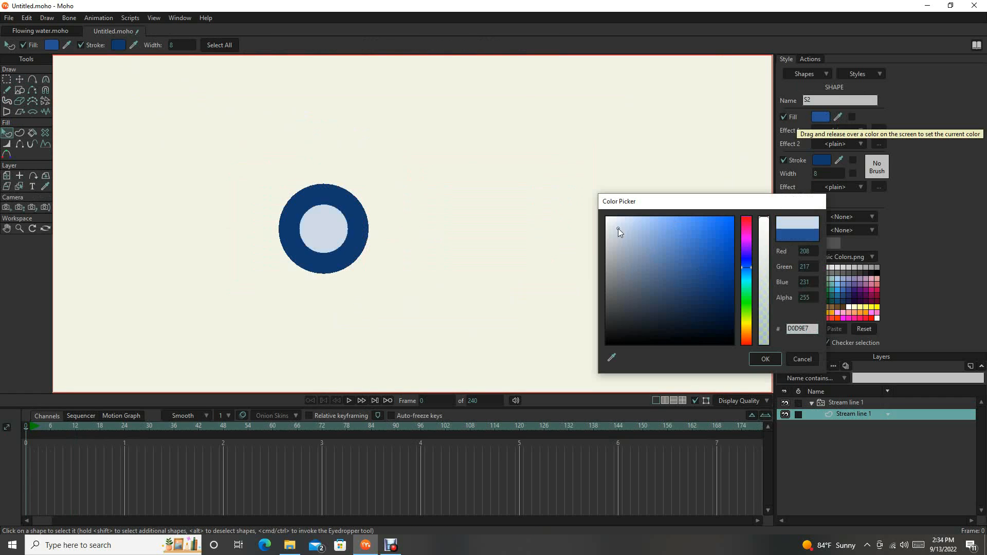
{"action": "key", "text": "Return"}
{"action": "left_click", "coordinate": [821, 160]}
{"action": "left_click", "coordinate": [612, 224]}
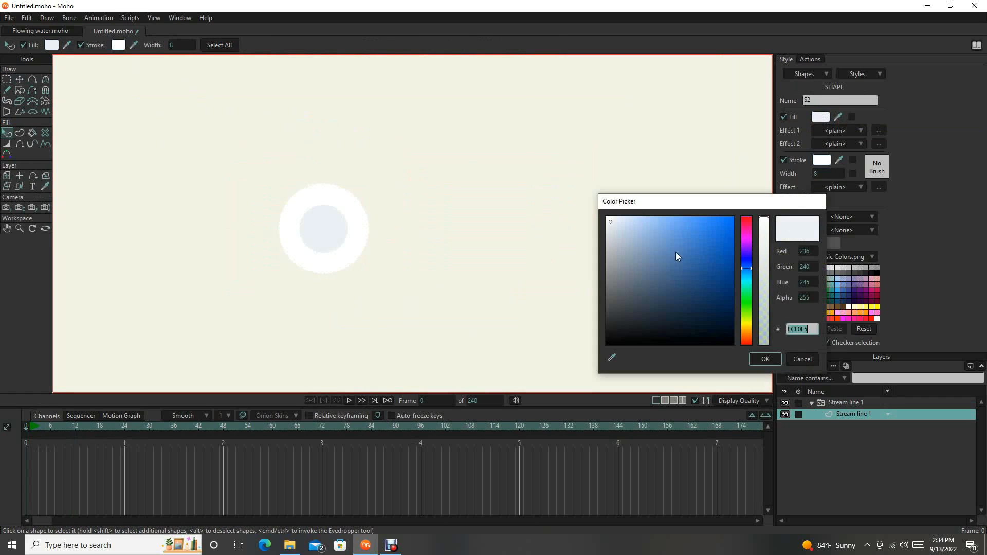
{"action": "key", "text": "Return"}
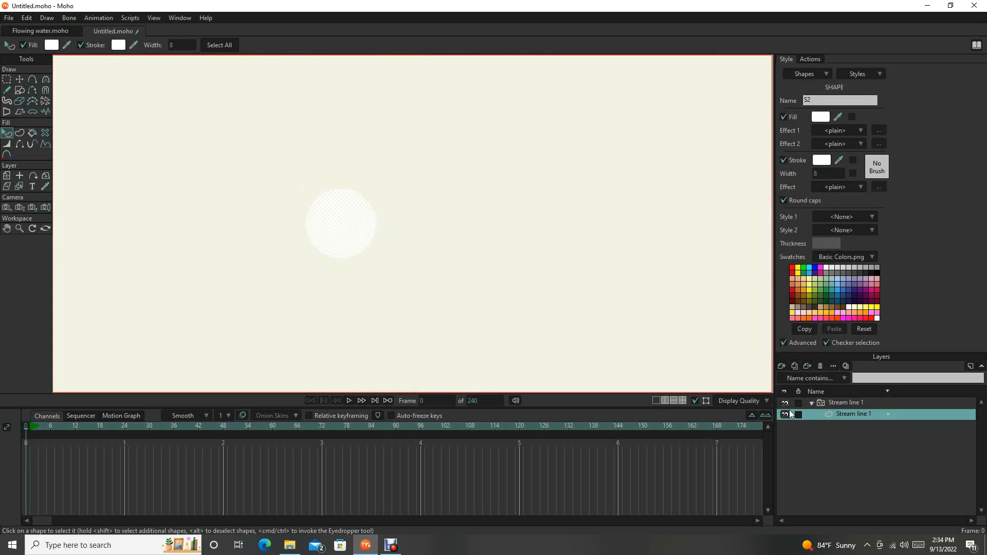
Step: Add a new vector layer and place it outside and below the Stream line 1 particle layer
{"action": "left_click", "coordinate": [782, 366]}
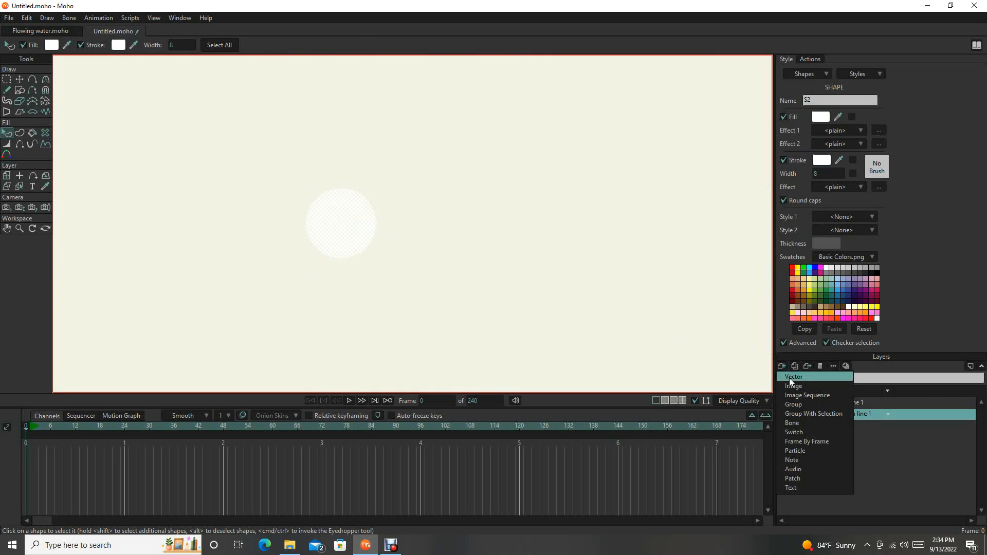
{"action": "left_click", "coordinate": [789, 378]}
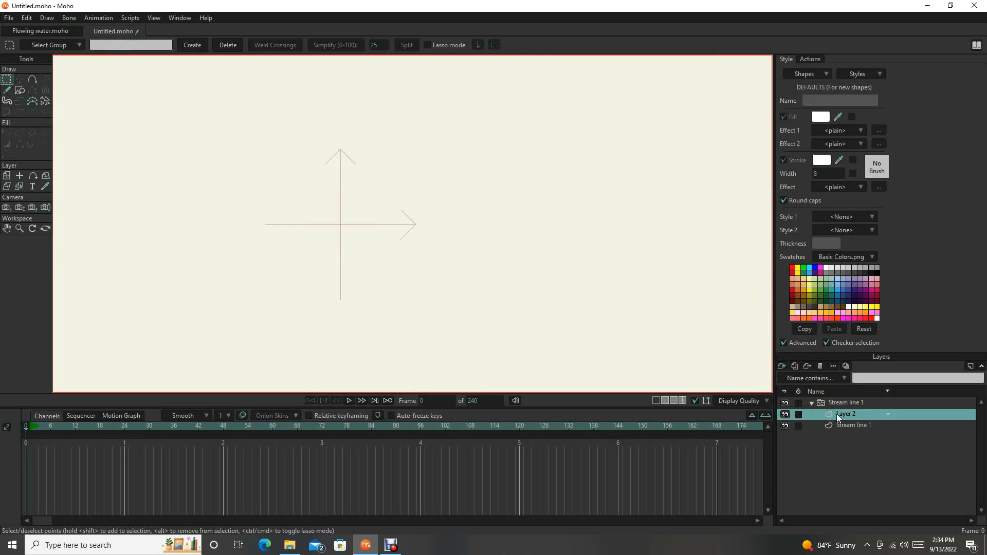
{"action": "left_click_drag", "start_coordinate": [837, 414], "coordinate": [837, 449]}
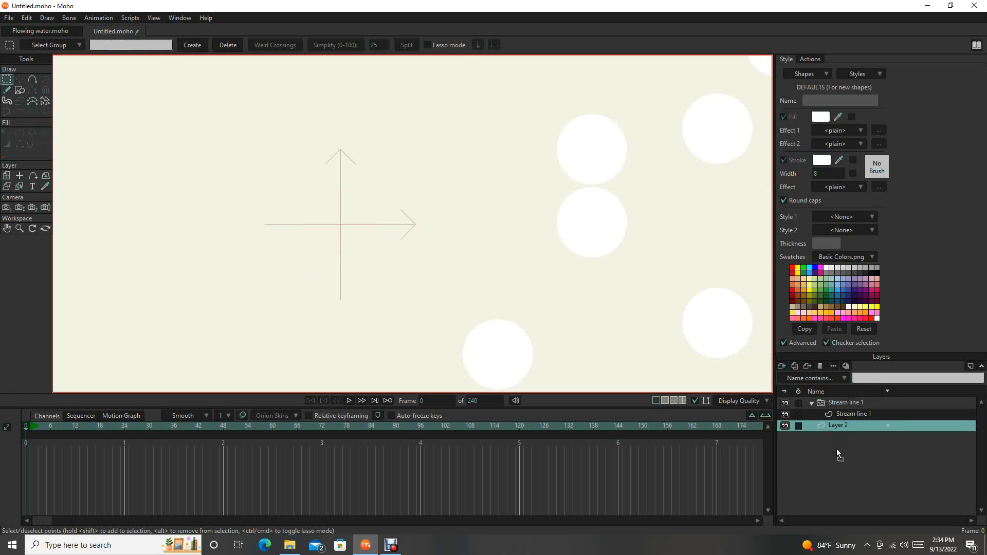
Step: Draw a background rectangle larger than the camera frame on the new layer and fill it with blue 565EC7
{"action": "scroll", "coordinate": [452, 207], "scroll_direction": "down", "scroll_amount": 10}
{"action": "left_click", "coordinate": [19, 90]}
{"action": "mouse_move", "coordinate": [319, 122]}
{"action": "left_mouse_down"}
{"action": "mouse_move", "coordinate": [525, 282]}
{"action": "mouse_move", "coordinate": [564, 289]}
{"action": "left_mouse_up"}
{"action": "left_click", "coordinate": [7, 132]}
{"action": "left_click", "coordinate": [827, 116]}
{"action": "left_click", "coordinate": [680, 248]}
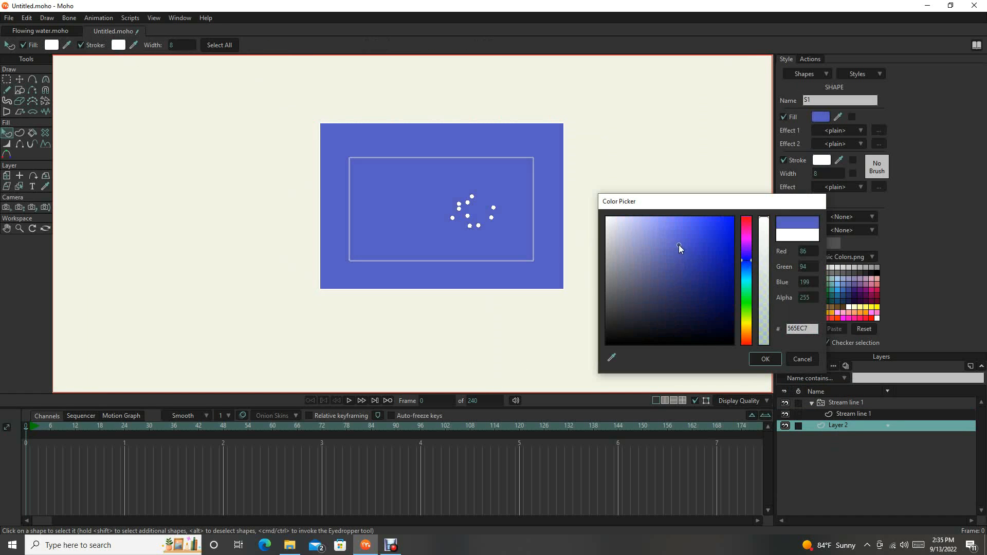
{"action": "left_click", "coordinate": [764, 359]}
{"action": "scroll", "coordinate": [469, 205], "scroll_direction": "up", "scroll_amount": 5}
{"action": "left_click", "coordinate": [710, 196]}
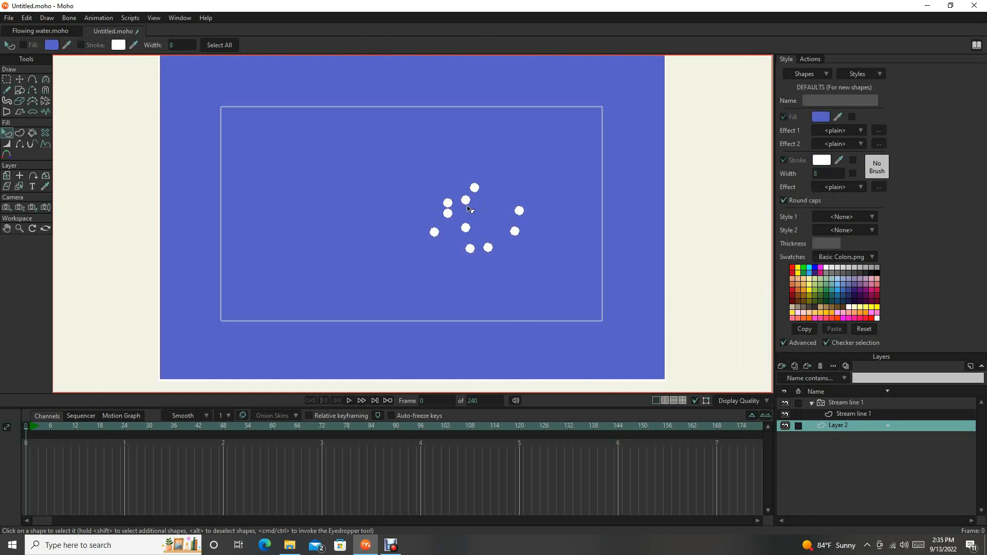
Step: Play the animation with the Stream line 1 particle layer selected to preview the white circle particles
{"action": "left_click", "coordinate": [850, 403]}
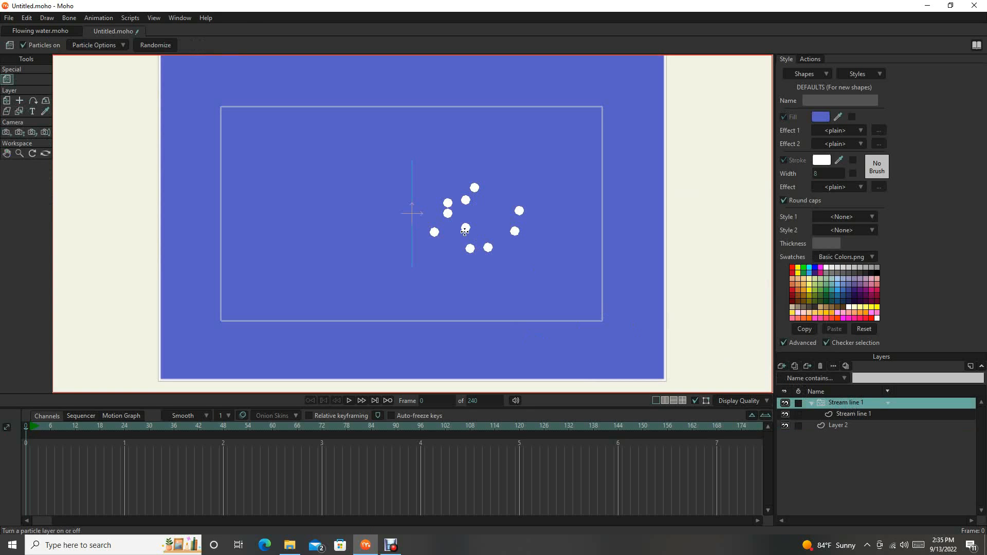
{"action": "left_click", "coordinate": [350, 402]}
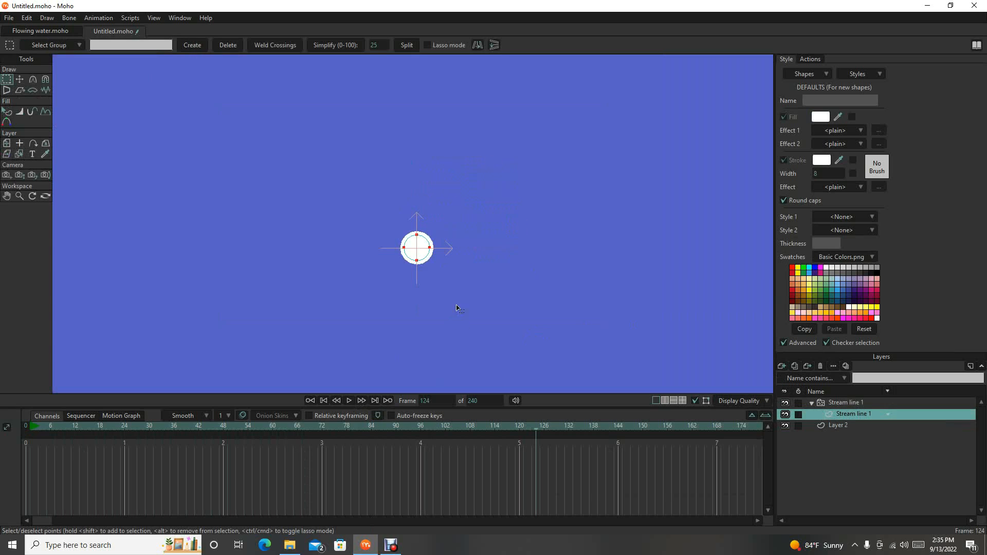
Step: Copy the white circle at frame 0 and place two overlapping copies to its upper right and lower right
{"action": "scroll", "coordinate": [455, 304], "scroll_direction": "down", "scroll_amount": 2}
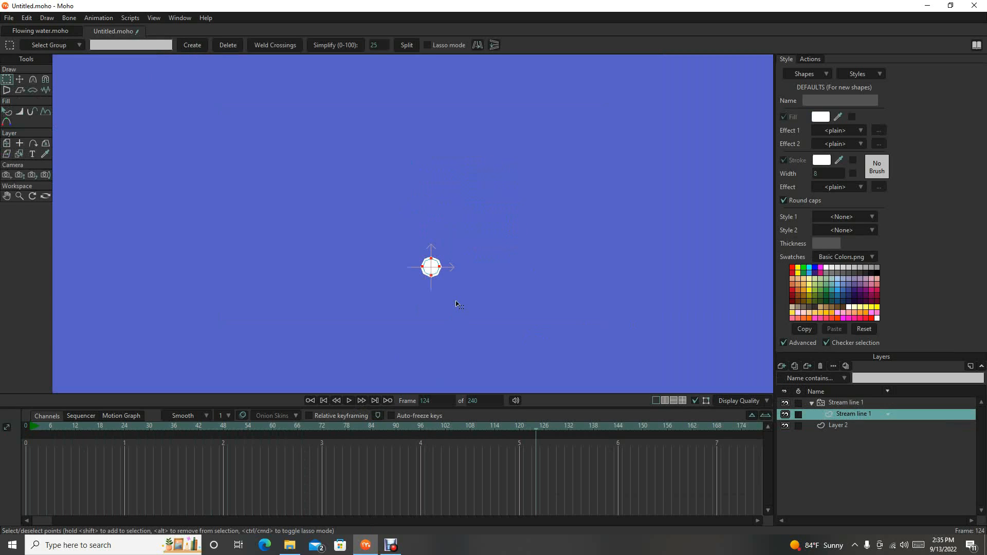
{"action": "scroll", "coordinate": [455, 304], "scroll_direction": "up", "scroll_amount": 2}
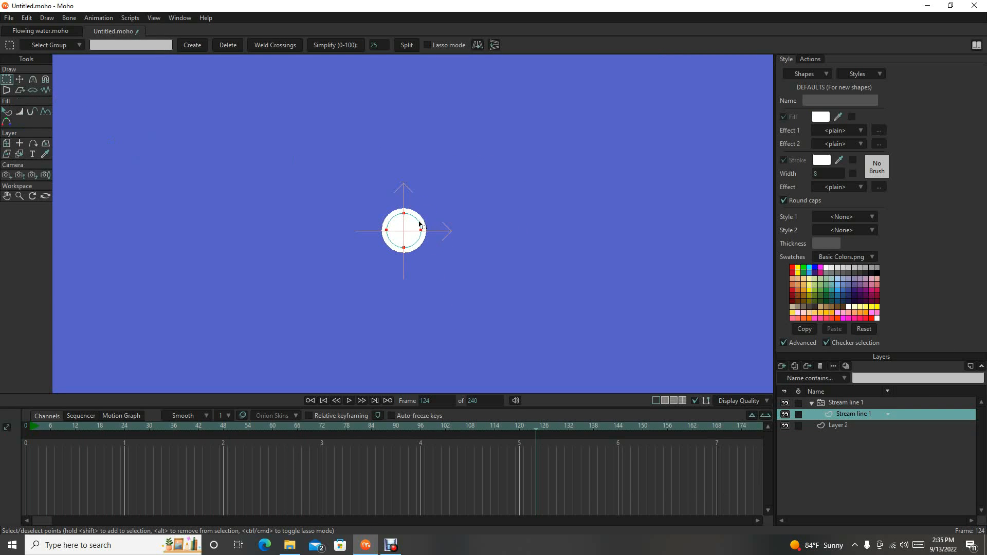
{"action": "left_click_drag", "start_coordinate": [352, 173], "coordinate": [458, 262]}
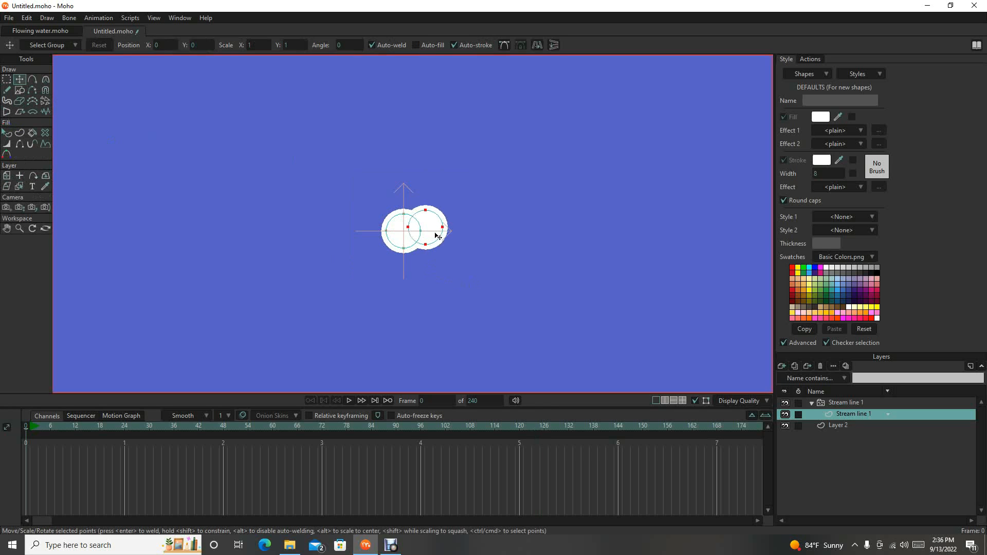
{"action": "left_click_drag", "start_coordinate": [438, 230], "coordinate": [436, 224]}
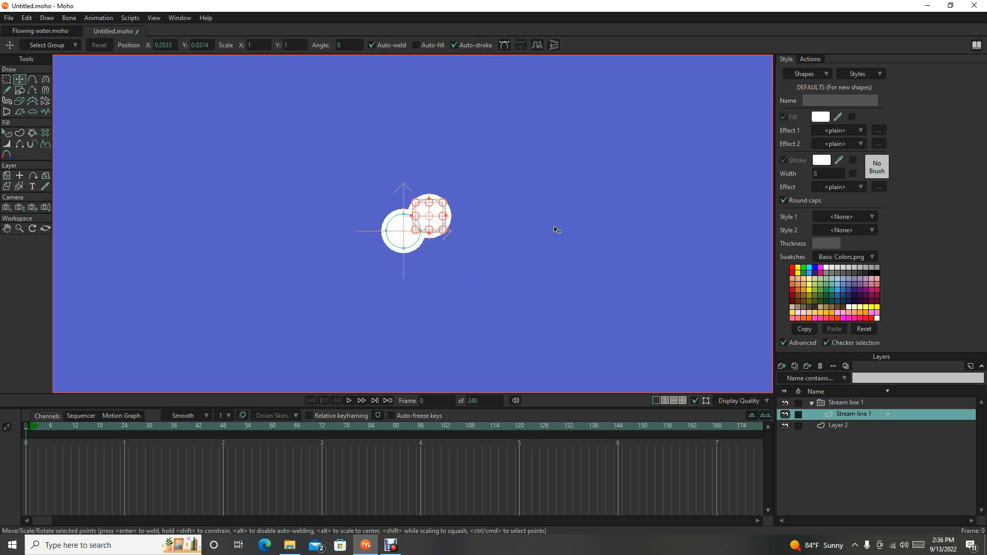
{"action": "left_click_drag", "start_coordinate": [440, 277], "coordinate": [401, 288]}
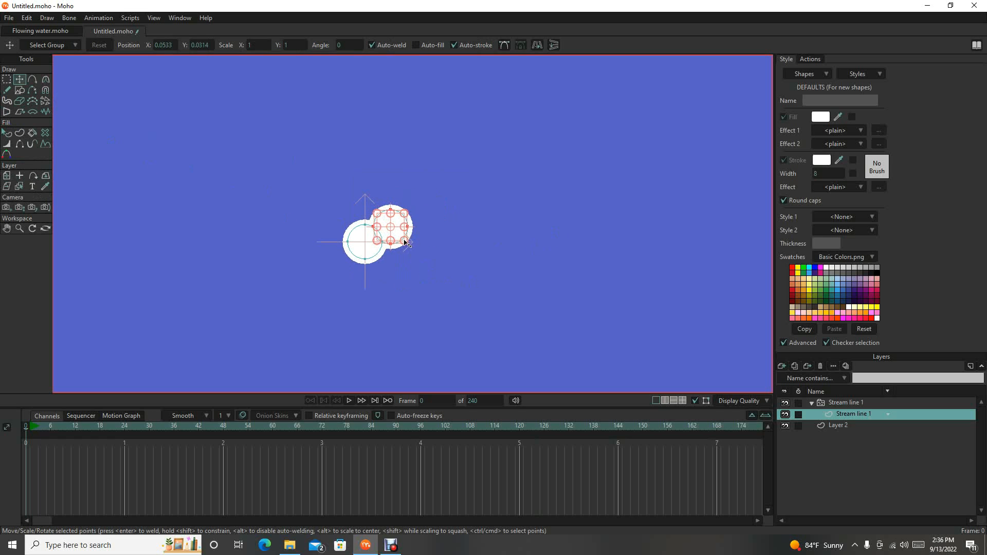
{"action": "key", "text": "ctrl+v"}
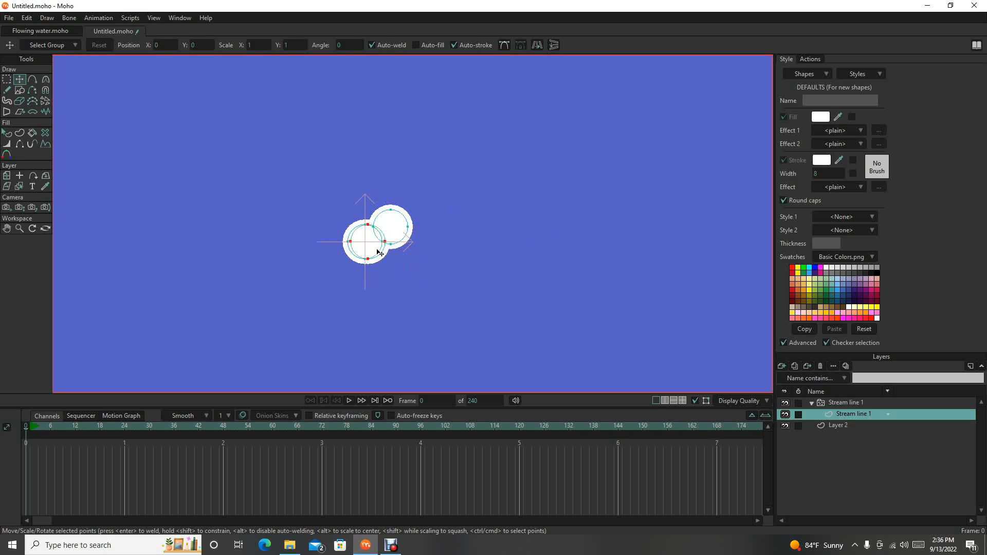
{"action": "left_click_drag", "start_coordinate": [375, 252], "coordinate": [400, 264]}
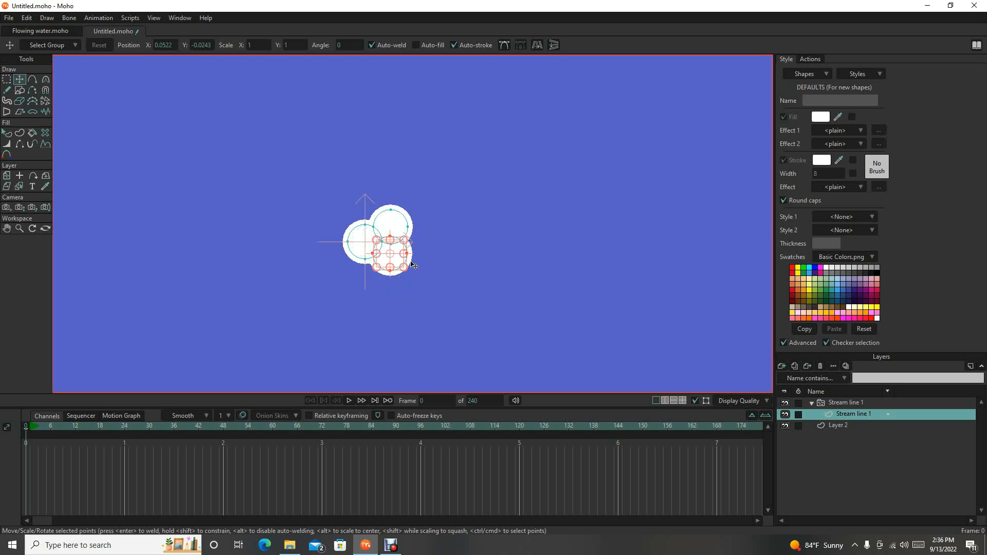
Step: Add more pasted copies of the circle extending to the right, forming a cloud-like strip of ten overlapping circles
{"action": "scroll", "coordinate": [393, 278], "scroll_direction": "up", "scroll_amount": 2}
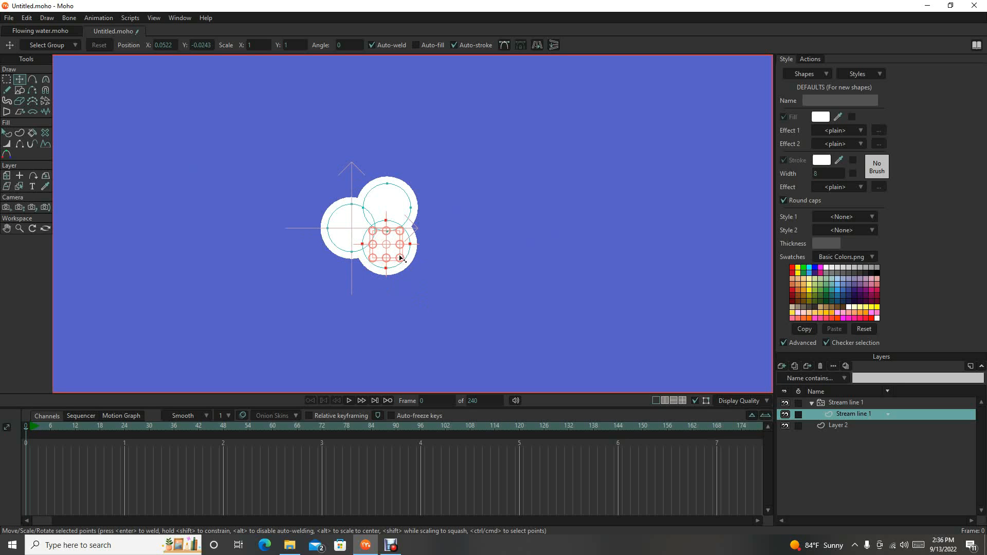
{"action": "key", "text": "ctrl+v"}
{"action": "left_click_drag", "start_coordinate": [359, 241], "coordinate": [438, 238]}
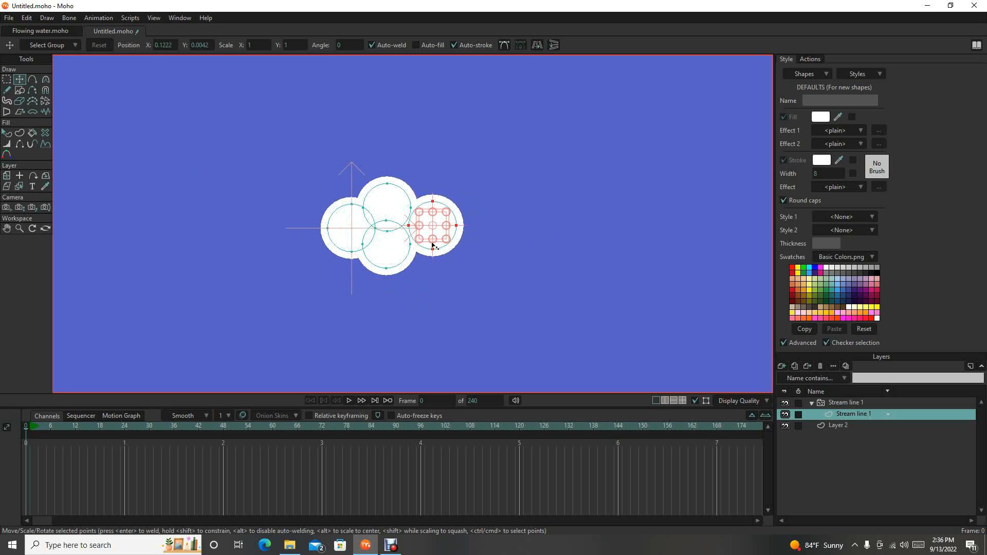
{"action": "key", "text": "ctrl+v"}
{"action": "left_click_drag", "start_coordinate": [358, 235], "coordinate": [484, 253]}
{"action": "key", "text": "ctrl+v"}
{"action": "key", "text": "ctrl+v"}
{"action": "left_click_drag", "start_coordinate": [367, 222], "coordinate": [495, 207]}
{"action": "key", "text": "ctrl+v"}
{"action": "key", "text": "ctrl+v"}
{"action": "left_click_drag", "start_coordinate": [358, 234], "coordinate": [566, 234]}
Step: Play the animation with the Stream line 1 particle layer selected to preview the circle clusters
{"action": "scroll", "coordinate": [565, 250], "scroll_direction": "down", "scroll_amount": 4}
{"action": "left_click", "coordinate": [835, 405]}
{"action": "scroll", "coordinate": [565, 253], "scroll_direction": "down", "scroll_amount": 3}
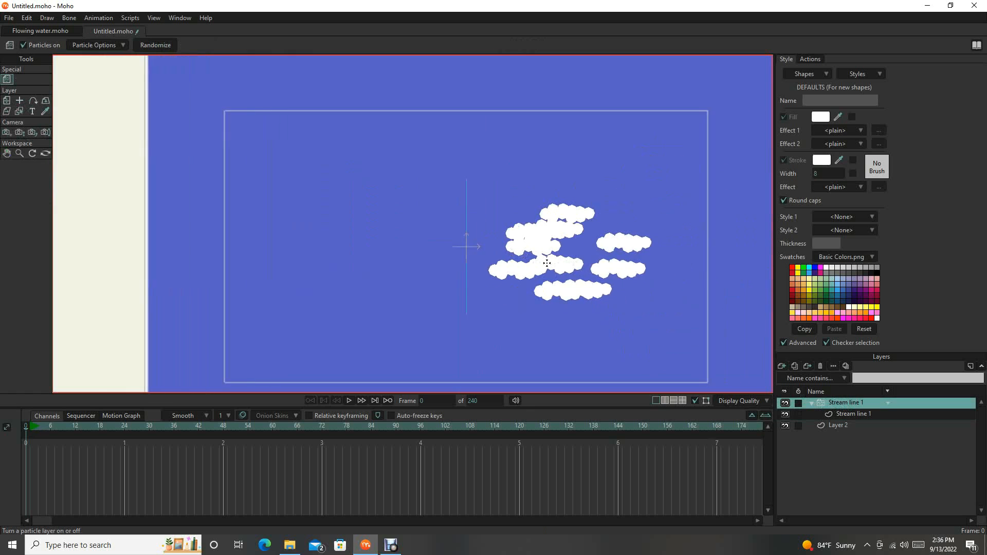
{"action": "left_click", "coordinate": [349, 400]}
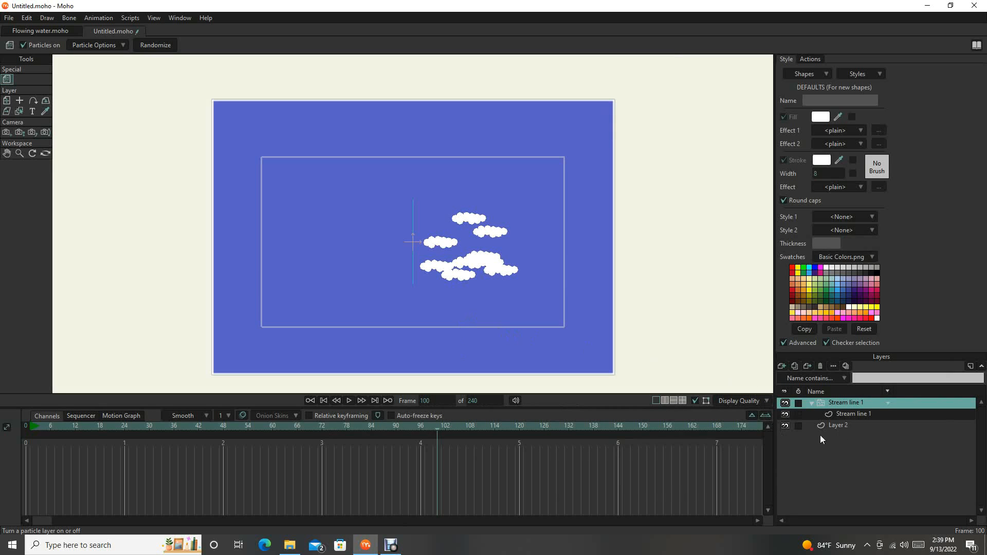
Step: Duplicate the Stream line 1 vector layer, naming the upper copy Stream line and the lower layer stream suds
{"action": "left_click", "coordinate": [846, 413]}
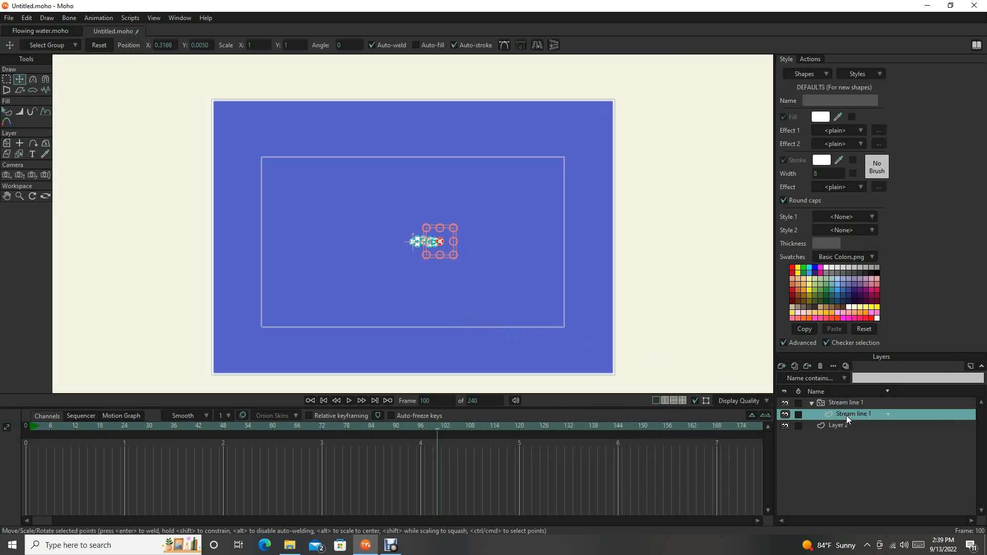
{"action": "left_click", "coordinate": [794, 367]}
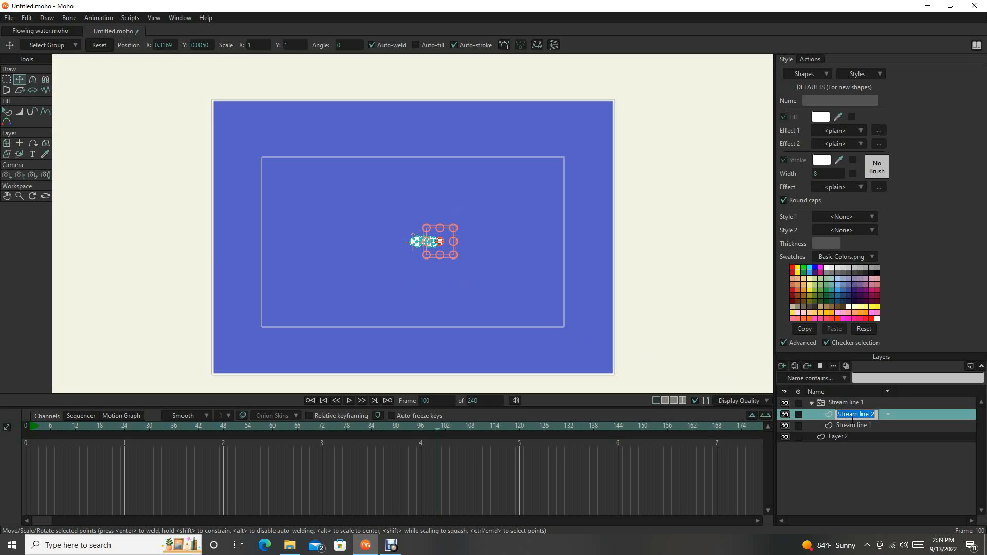
{"action": "type", "text": "S"}
{"action": "key", "text": "Return"}
{"action": "left_click", "coordinate": [853, 427]}
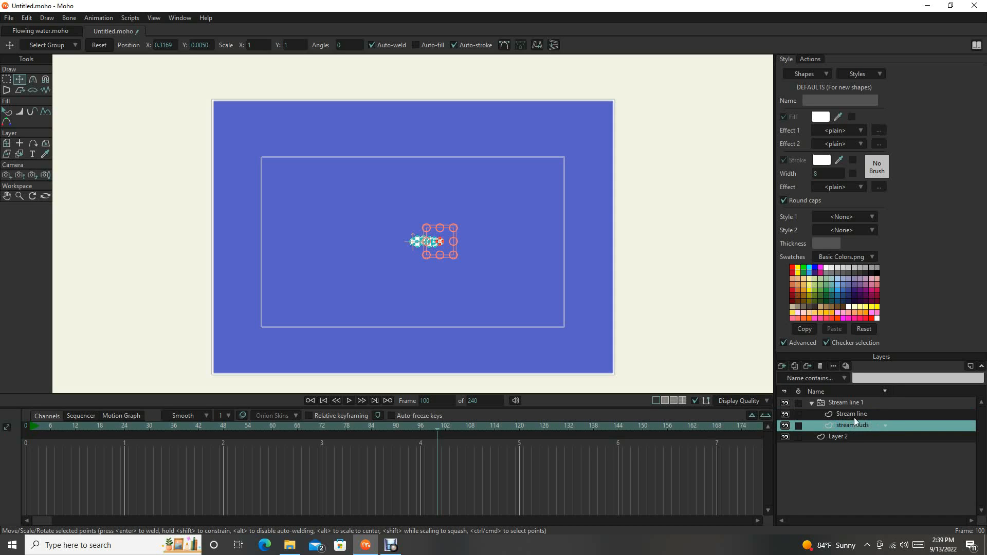
Step: On the Stream line vector layer, select all the circles at frame 0 and delete them
{"action": "left_click", "coordinate": [853, 415]}
{"action": "scroll", "coordinate": [437, 265], "scroll_direction": "up", "scroll_amount": 3}
{"action": "key", "text": "g"}
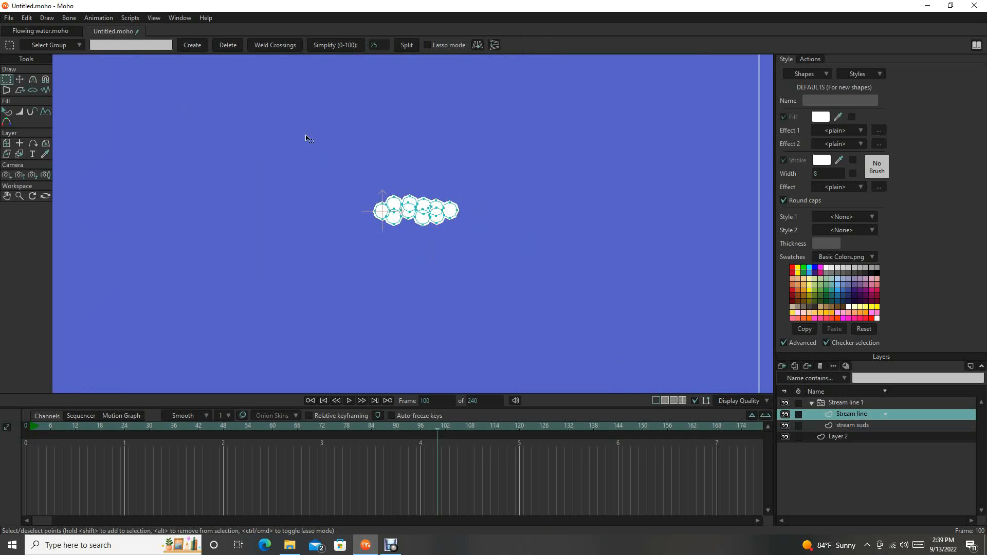
{"action": "left_click_drag", "start_coordinate": [307, 137], "coordinate": [514, 267]}
{"action": "left_click", "coordinate": [324, 401]}
{"action": "left_click_drag", "start_coordinate": [307, 188], "coordinate": [500, 267]}
{"action": "key", "text": "Delete"}
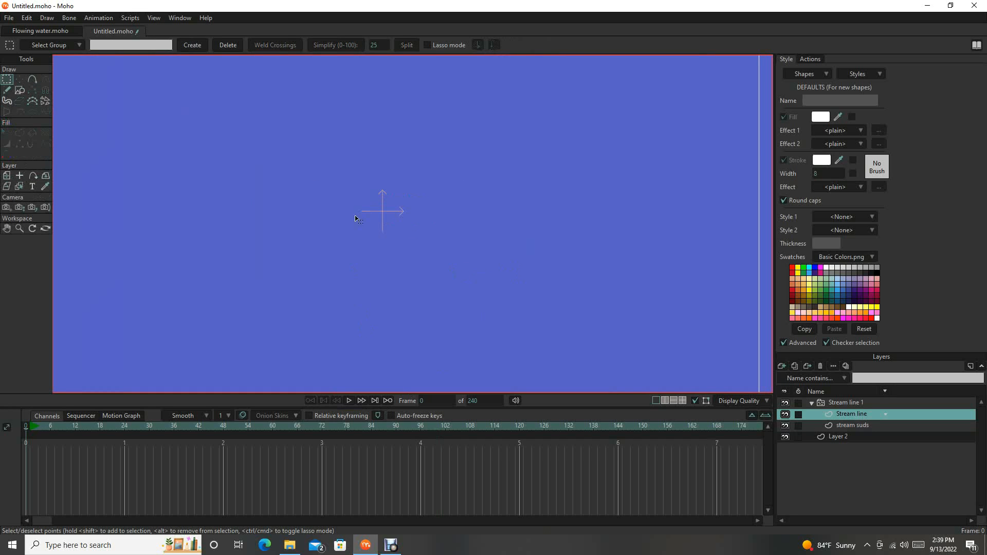
Step: Draw a horizontal line with four points across the Stream line layer's origin and create a stroke-only shape from it
{"action": "left_click", "coordinate": [33, 81]}
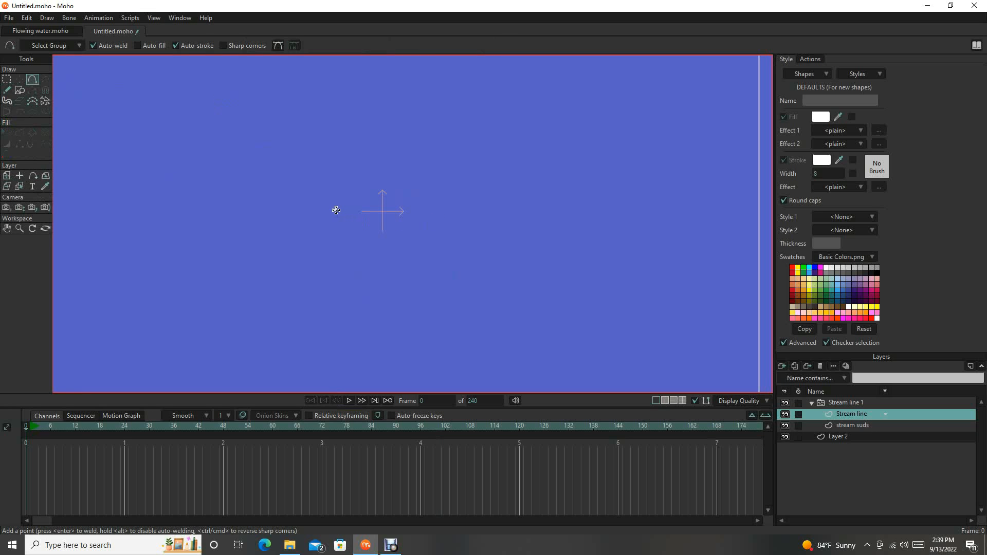
{"action": "left_click_drag", "start_coordinate": [336, 210], "coordinate": [473, 210]}
{"action": "left_click", "coordinate": [376, 210]}
{"action": "left_click", "coordinate": [431, 210]}
{"action": "key", "text": "g"}
{"action": "left_click_drag", "start_coordinate": [290, 174], "coordinate": [492, 255]}
{"action": "left_click", "coordinate": [19, 133]}
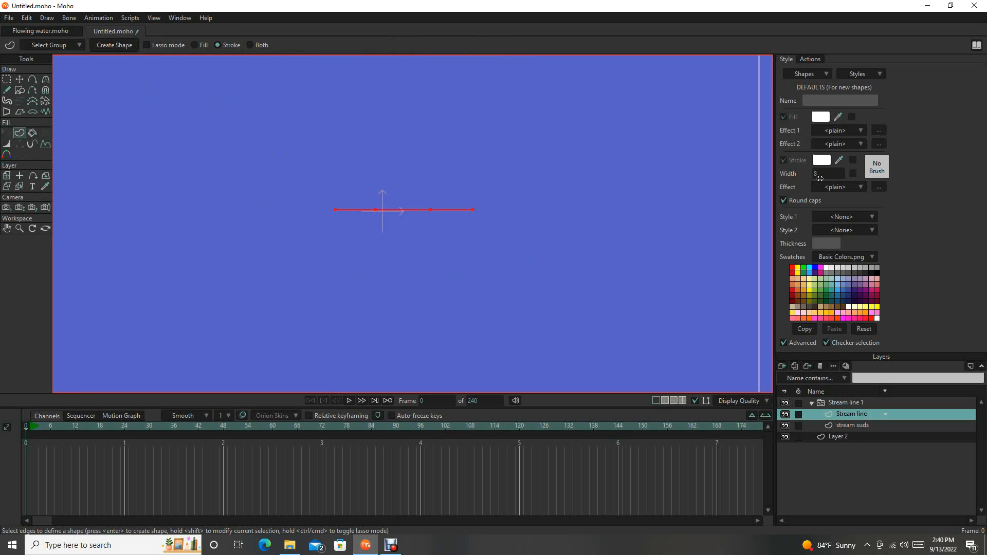
{"action": "left_click", "coordinate": [114, 45]}
Step: Set the stream line's stroke color to a dark blue
{"action": "left_click", "coordinate": [821, 161]}
{"action": "left_click", "coordinate": [747, 273]}
{"action": "left_click", "coordinate": [713, 279]}
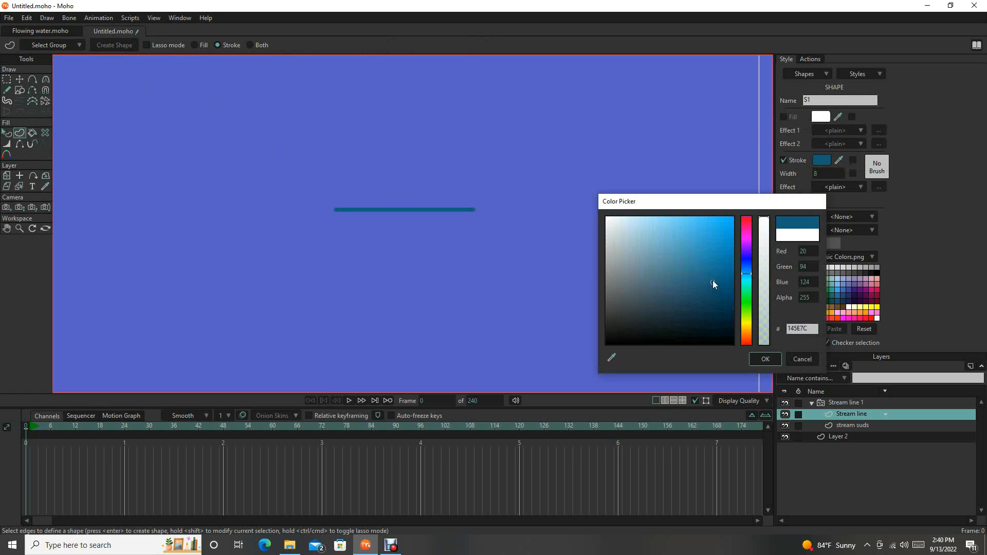
{"action": "left_click", "coordinate": [747, 269]}
{"action": "left_click", "coordinate": [715, 276]}
{"action": "left_click", "coordinate": [766, 359]}
Step: Taper both ends of the blue line to thin points and slightly widen its inner right point
{"action": "scroll", "coordinate": [417, 211], "scroll_direction": "up", "scroll_amount": 5}
{"action": "left_click", "coordinate": [7, 144]}
{"action": "left_click_drag", "start_coordinate": [202, 207], "coordinate": [165, 208]}
{"action": "left_click_drag", "start_coordinate": [564, 207], "coordinate": [525, 208]}
{"action": "left_click_drag", "start_coordinate": [453, 208], "coordinate": [465, 214]}
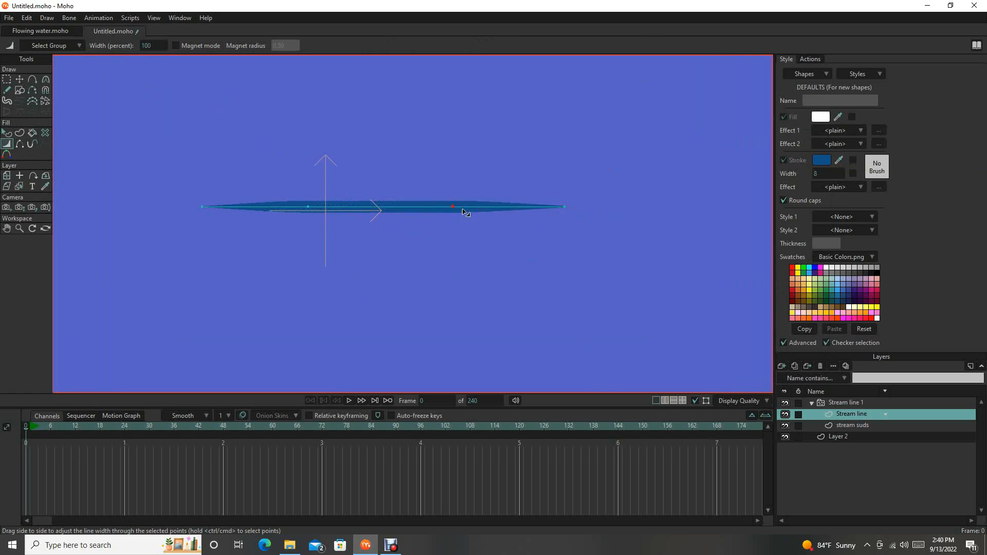
Step: At frame 24, select all points of the blue line and stretch it to the right to make it longer
{"action": "scroll", "coordinate": [442, 206], "scroll_direction": "down", "scroll_amount": 9}
{"action": "left_click", "coordinate": [124, 427]}
{"action": "scroll", "coordinate": [472, 254], "scroll_direction": "up", "scroll_amount": 3}
{"action": "key", "text": "g"}
{"action": "left_click_drag", "start_coordinate": [324, 139], "coordinate": [500, 207]}
{"action": "key", "text": "t"}
{"action": "left_click_drag", "start_coordinate": [455, 179], "coordinate": [504, 183]}
{"action": "scroll", "coordinate": [458, 229], "scroll_direction": "down", "scroll_amount": 5}
{"action": "scroll", "coordinate": [463, 229], "scroll_direction": "up", "scroll_amount": 2}
{"action": "left_click_drag", "start_coordinate": [467, 266], "coordinate": [477, 303]}
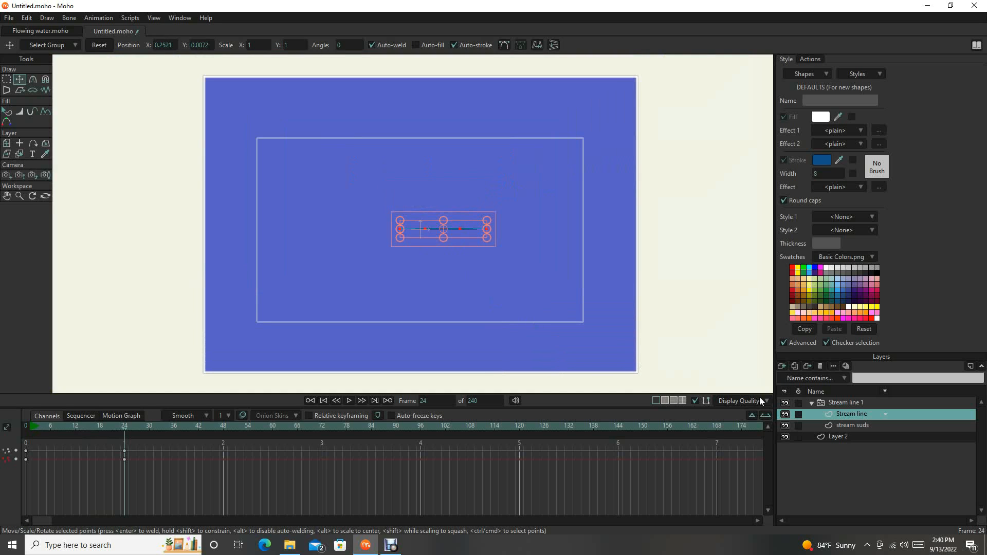
Step: Play the animation from the Stream line 1 particle layer to preview the blue lines together with the suds
{"action": "left_click", "coordinate": [846, 403]}
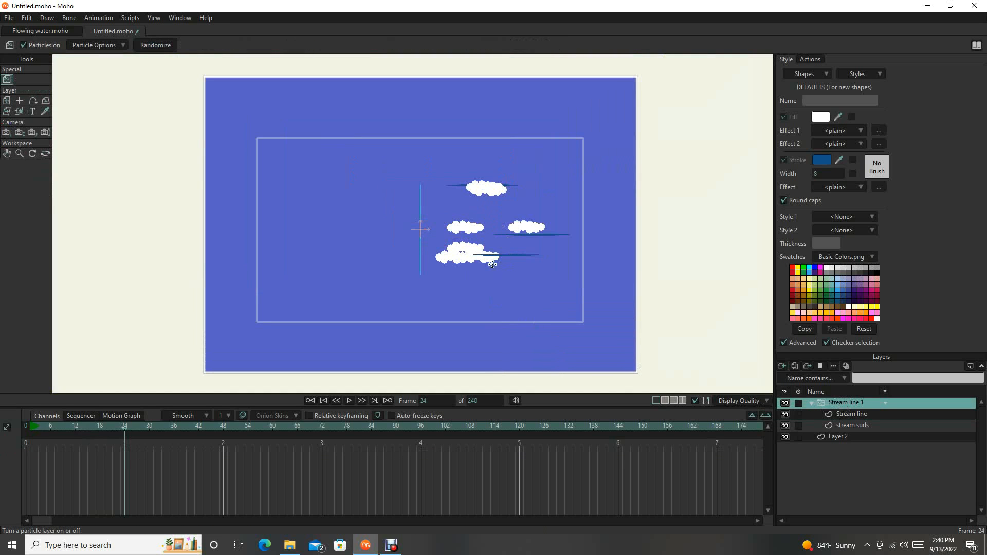
{"action": "left_click", "coordinate": [350, 397]}
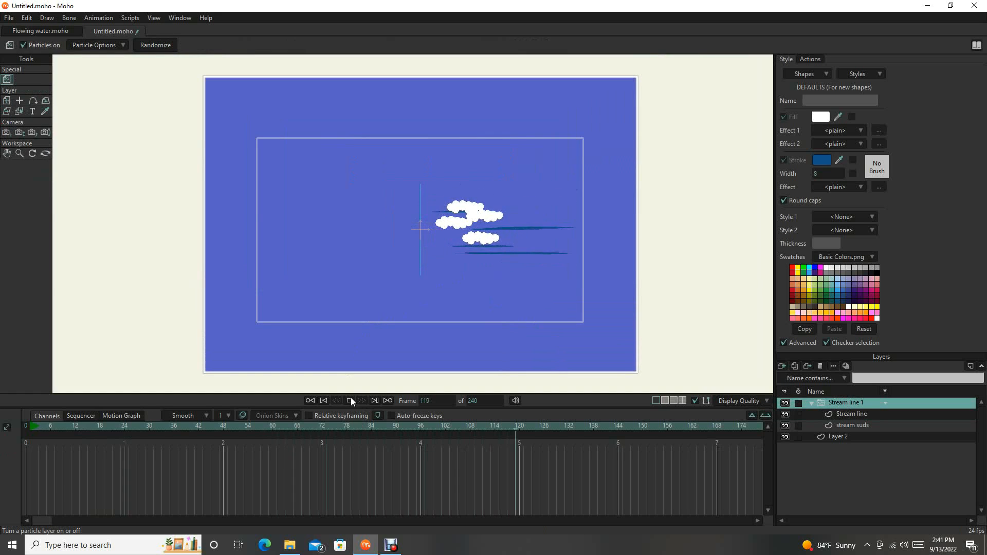
{"action": "left_click", "coordinate": [351, 397]}
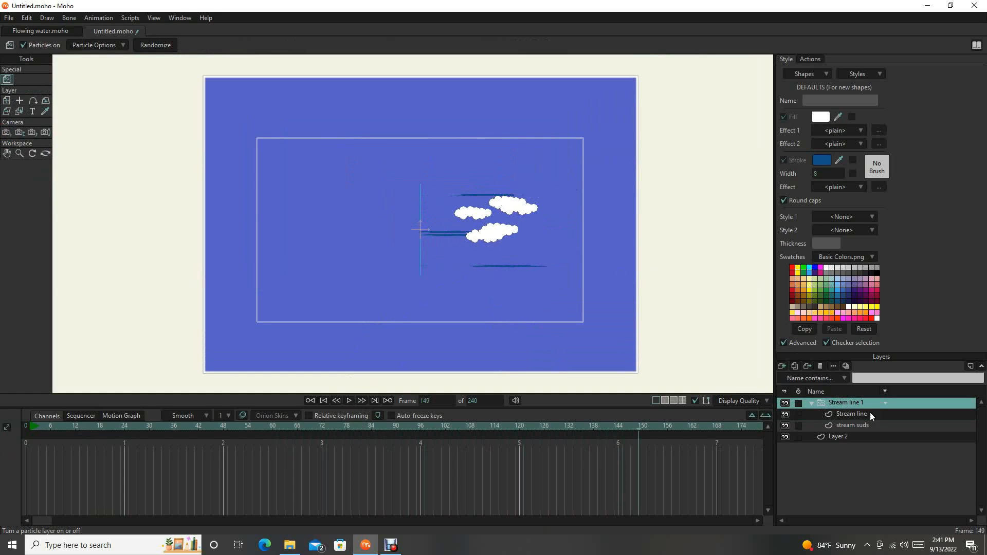
Step: Select all ten circle shapes on the stream suds layer and turn off their stroke at frame 0
{"action": "left_click", "coordinate": [865, 427]}
{"action": "scroll", "coordinate": [452, 255], "scroll_direction": "up", "scroll_amount": 4}
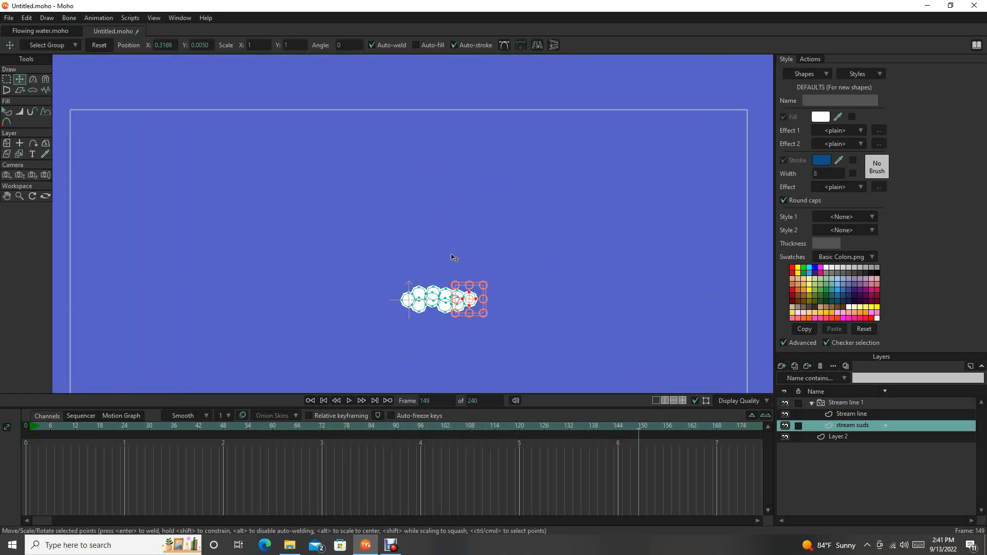
{"action": "key", "text": "q"}
{"action": "scroll", "coordinate": [379, 286], "scroll_direction": "up", "scroll_amount": 3}
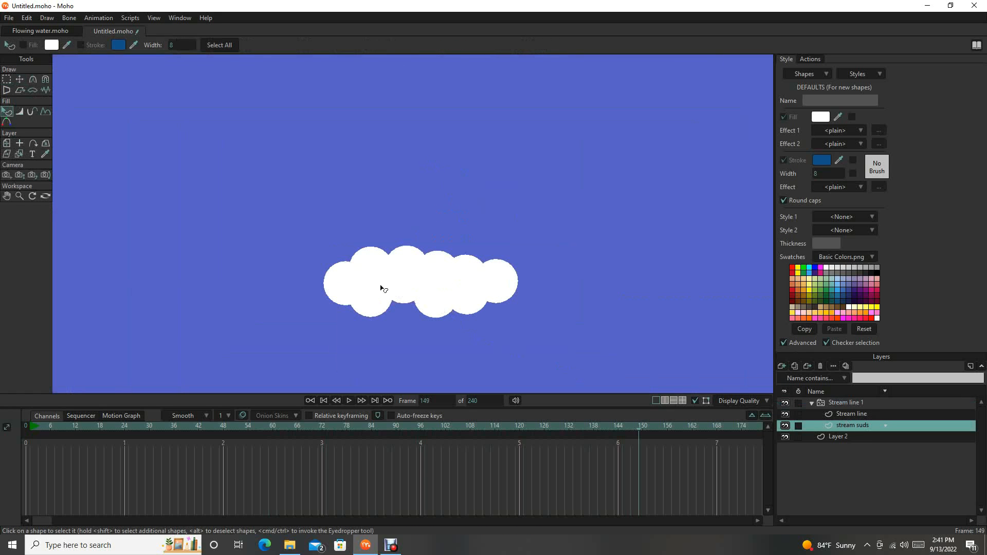
{"action": "left_click", "coordinate": [337, 281]}
{"action": "left_click", "coordinate": [364, 270], "text": "shift"}
{"action": "left_click", "coordinate": [370, 296], "text": "shift"}
{"action": "left_click", "coordinate": [399, 278], "text": "shift"}
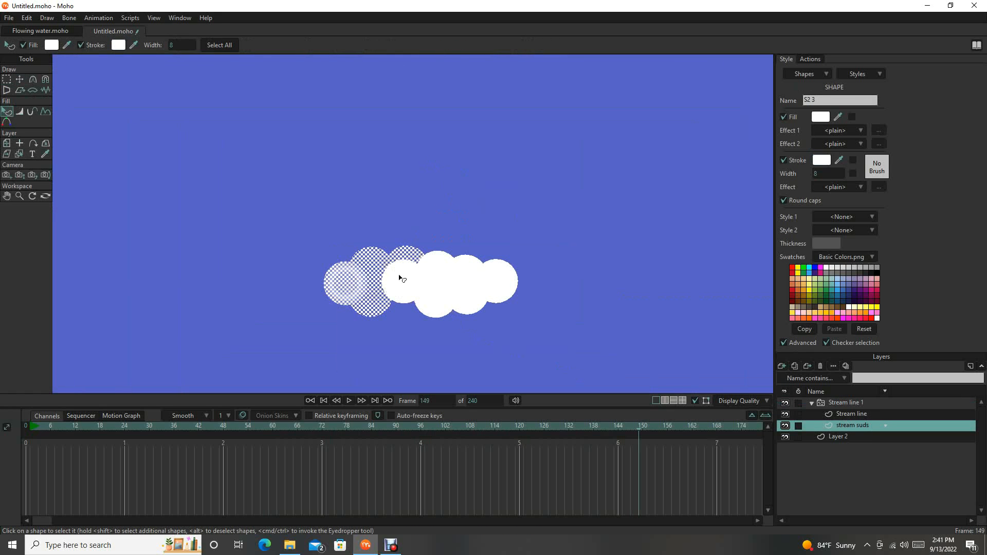
{"action": "left_click", "coordinate": [412, 294], "text": "shift"}
{"action": "left_click", "coordinate": [429, 276], "text": "shift"}
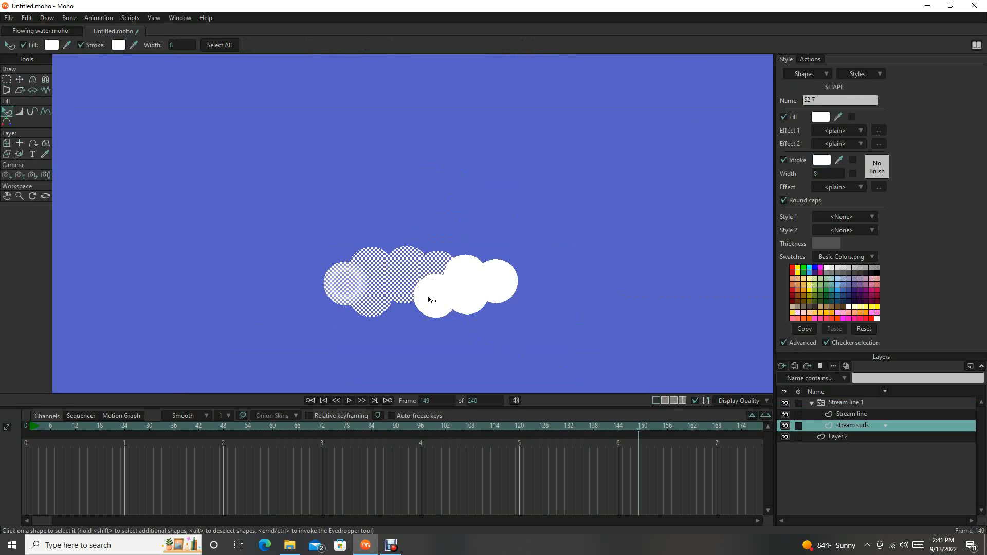
{"action": "left_click", "coordinate": [432, 301], "text": "shift"}
{"action": "left_click", "coordinate": [471, 304], "text": "shift"}
{"action": "left_click", "coordinate": [465, 273], "text": "shift"}
{"action": "left_click", "coordinate": [504, 287], "text": "shift"}
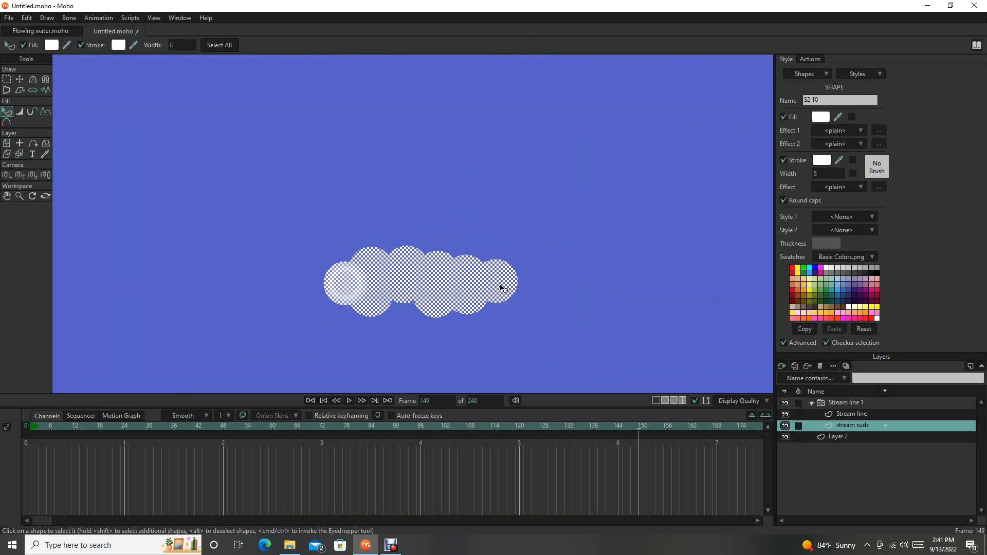
{"action": "left_click_drag", "start_coordinate": [472, 267], "coordinate": [391, 240]}
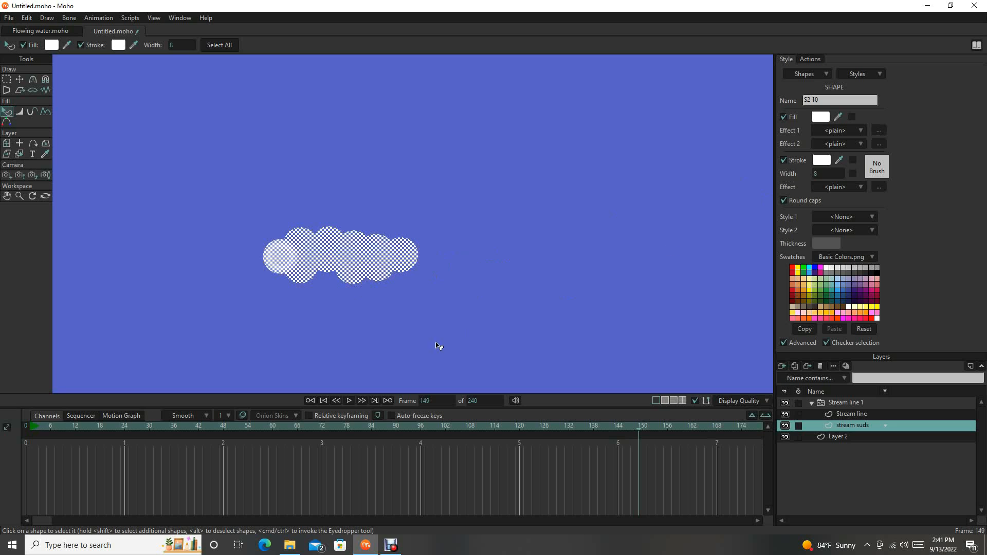
{"action": "left_click", "coordinate": [325, 401]}
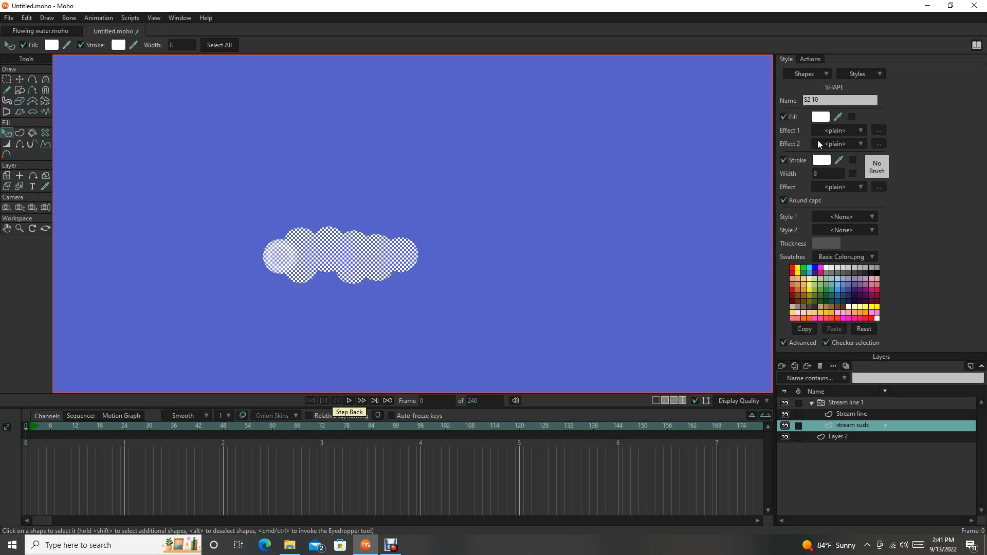
{"action": "left_click", "coordinate": [782, 159]}
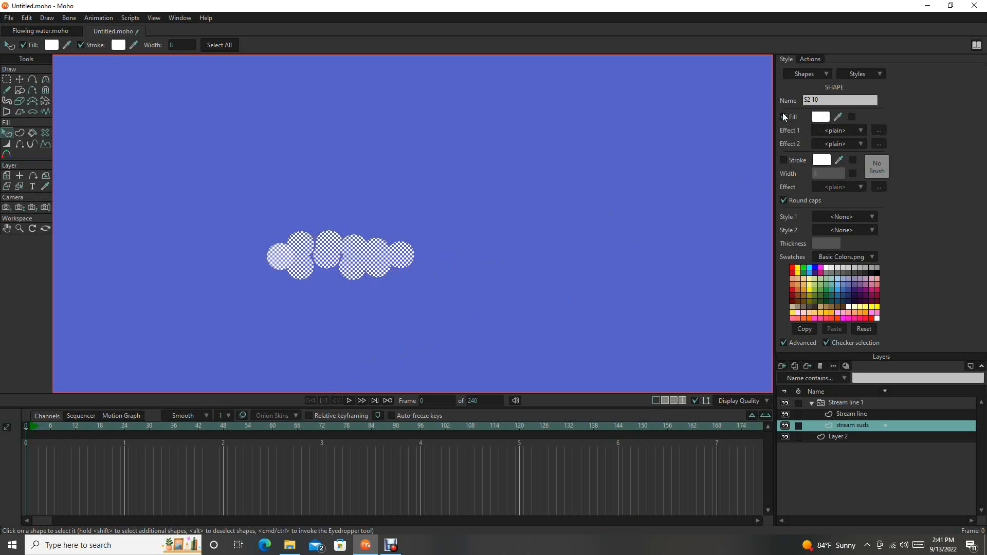
Step: Lower the alpha of the suds circles' white fill to make them semi-transparent
{"action": "left_click", "coordinate": [821, 117]}
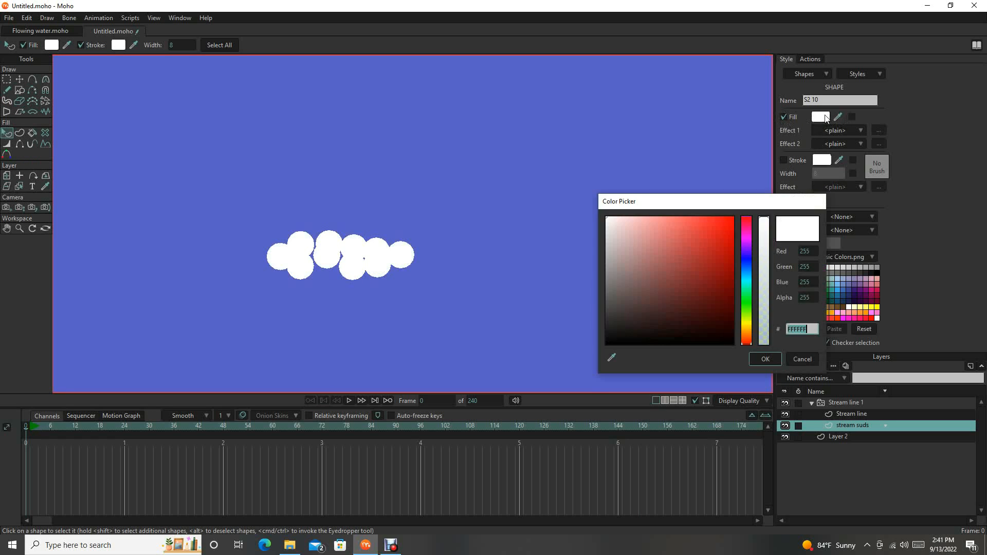
{"action": "left_click_drag", "start_coordinate": [761, 239], "coordinate": [766, 302]}
{"action": "left_click", "coordinate": [766, 359]}
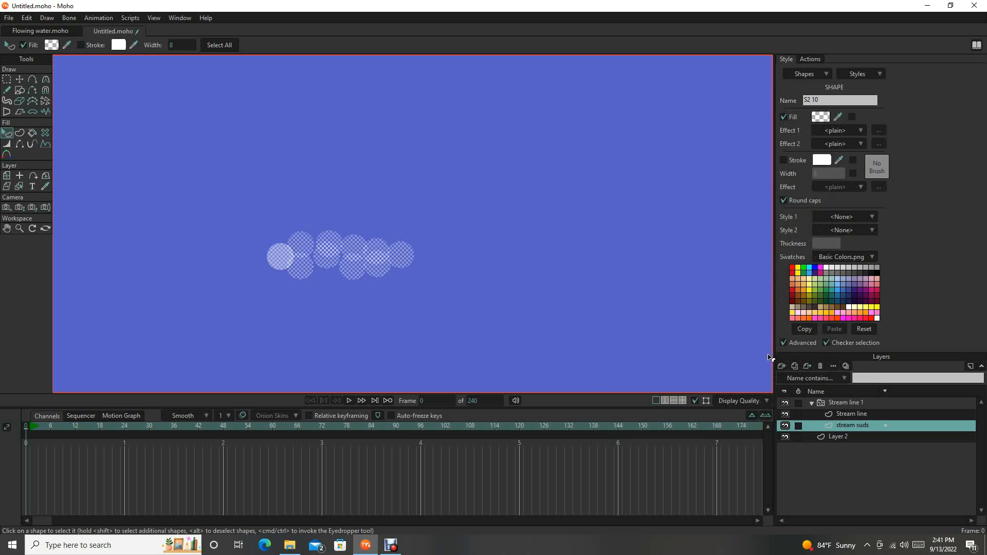
Step: Play the animation from the Stream line 1 layer to preview the translucent suds with the blue lines
{"action": "scroll", "coordinate": [432, 226], "scroll_direction": "down", "scroll_amount": 6}
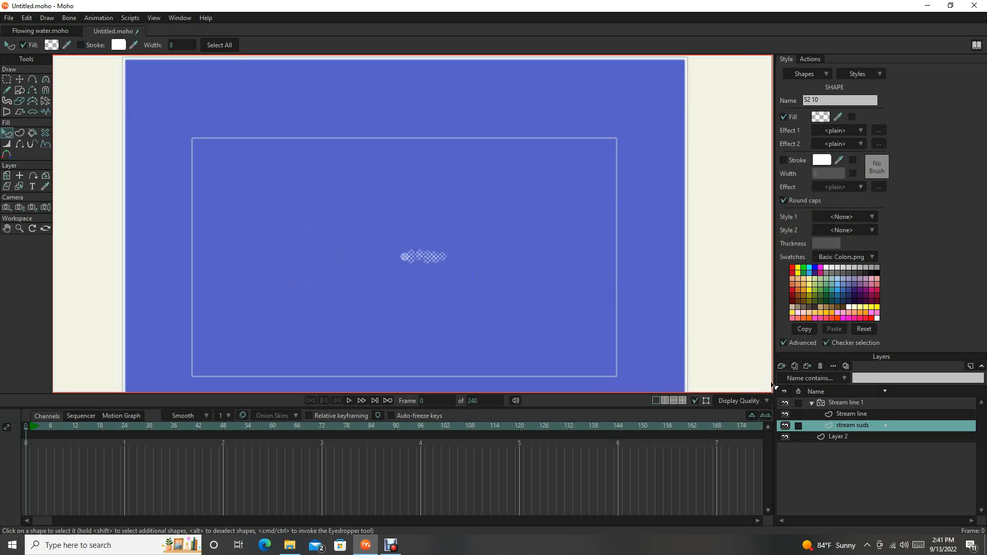
{"action": "left_click", "coordinate": [850, 403]}
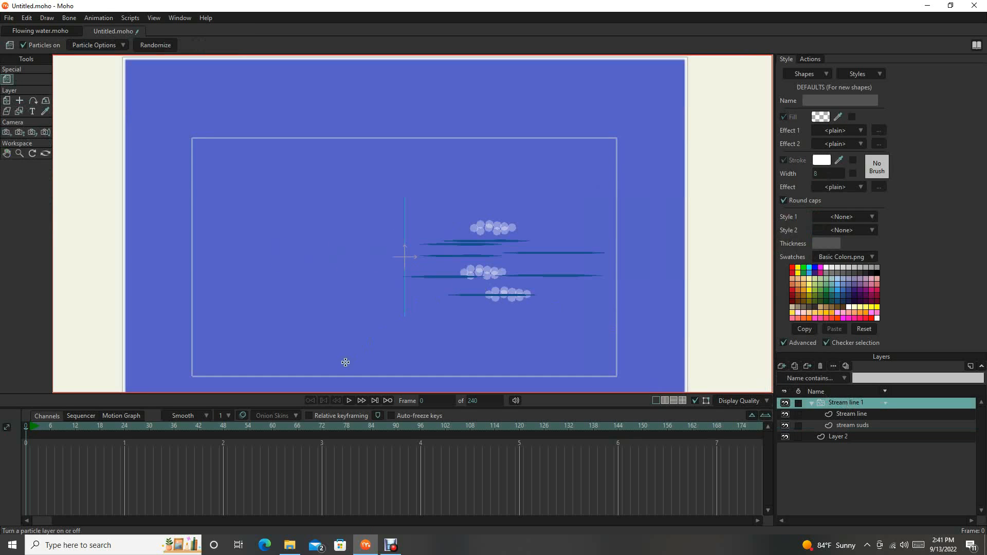
{"action": "left_click", "coordinate": [350, 400]}
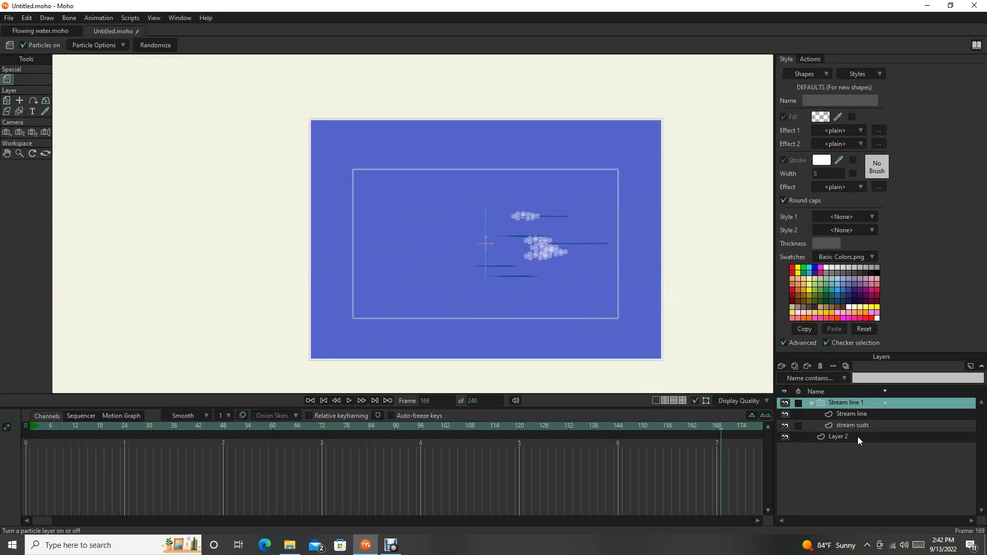
Step: On Layer 2 at frame 169, lower the blue background's top edge and raise its bottom edge to form a narrow horizontal band
{"action": "left_click", "coordinate": [853, 435]}
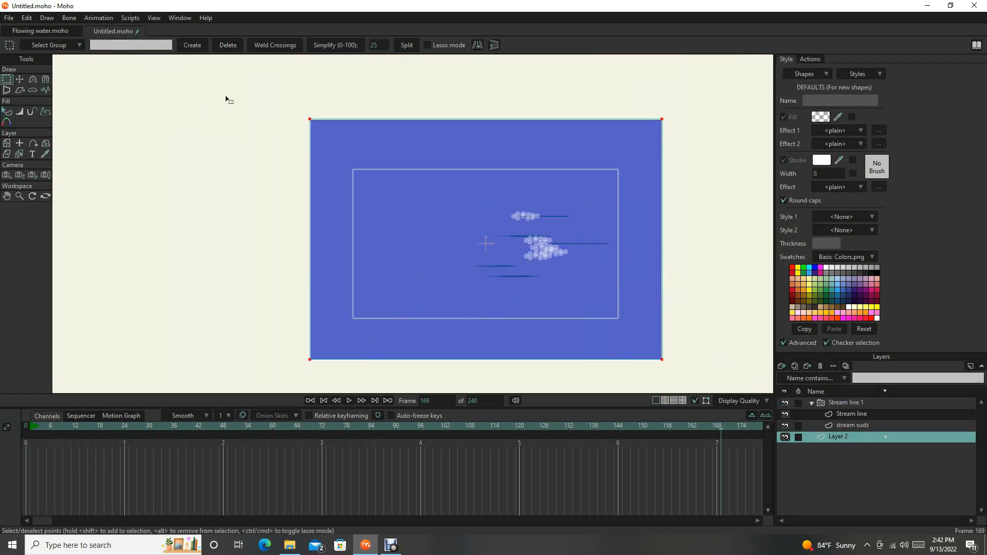
{"action": "left_click_drag", "start_coordinate": [226, 96], "coordinate": [718, 200]}
{"action": "key", "text": "t"}
{"action": "left_click_drag", "start_coordinate": [537, 140], "coordinate": [547, 224]}
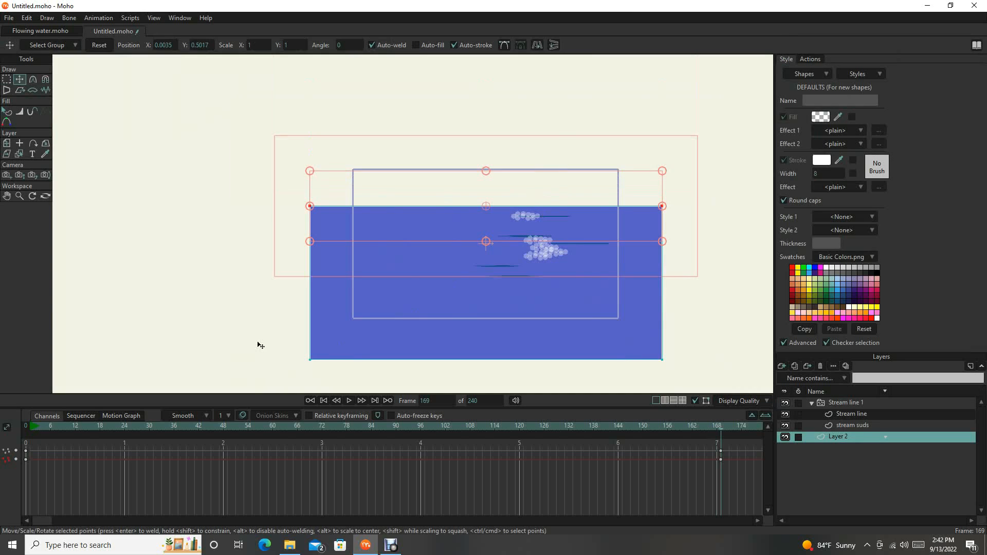
{"action": "key", "text": "g"}
{"action": "left_click_drag", "start_coordinate": [255, 334], "coordinate": [673, 394]}
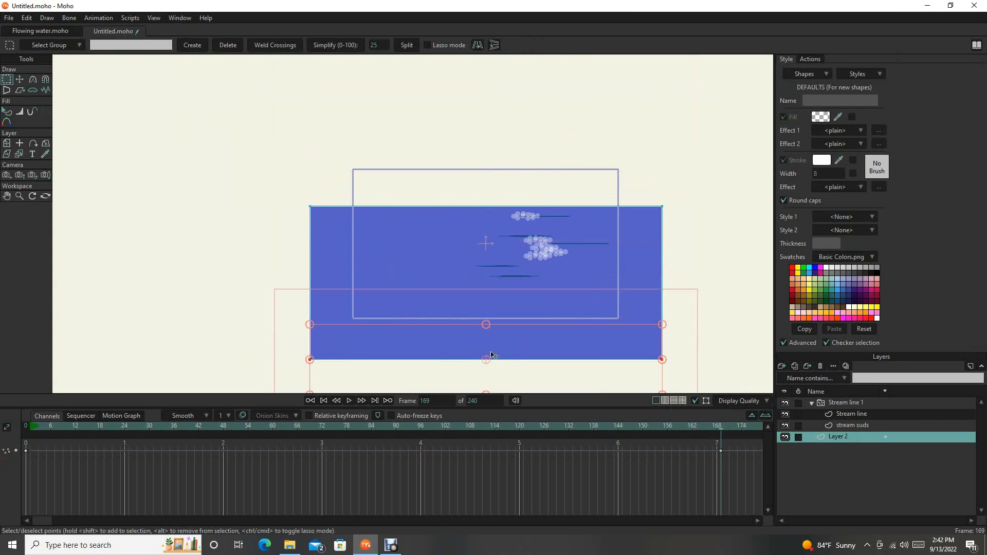
{"action": "key", "text": "t"}
{"action": "left_click_drag", "start_coordinate": [513, 357], "coordinate": [512, 287]}
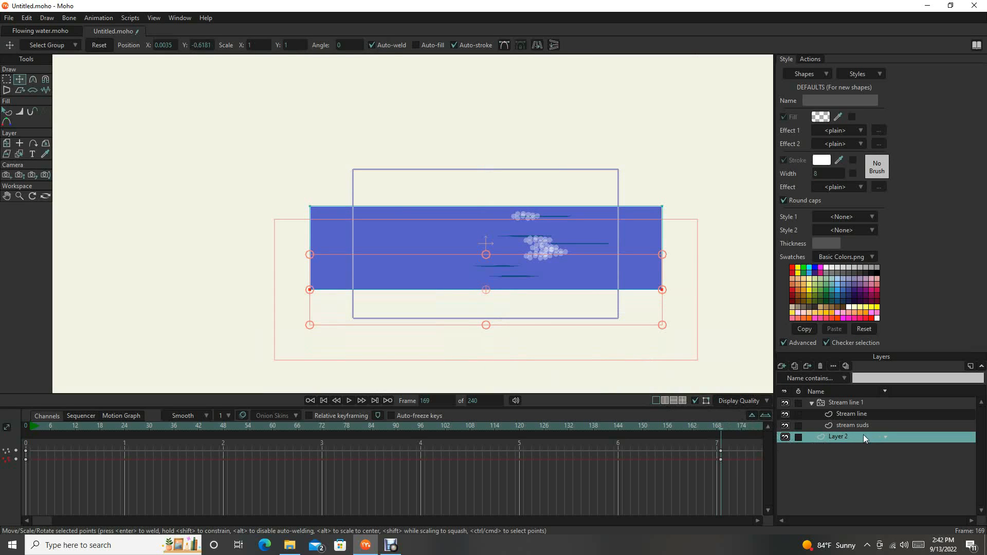
Step: Play the animation from the Stream line 1 layer to check the particles against the narrowed blue band
{"action": "left_click", "coordinate": [841, 404]}
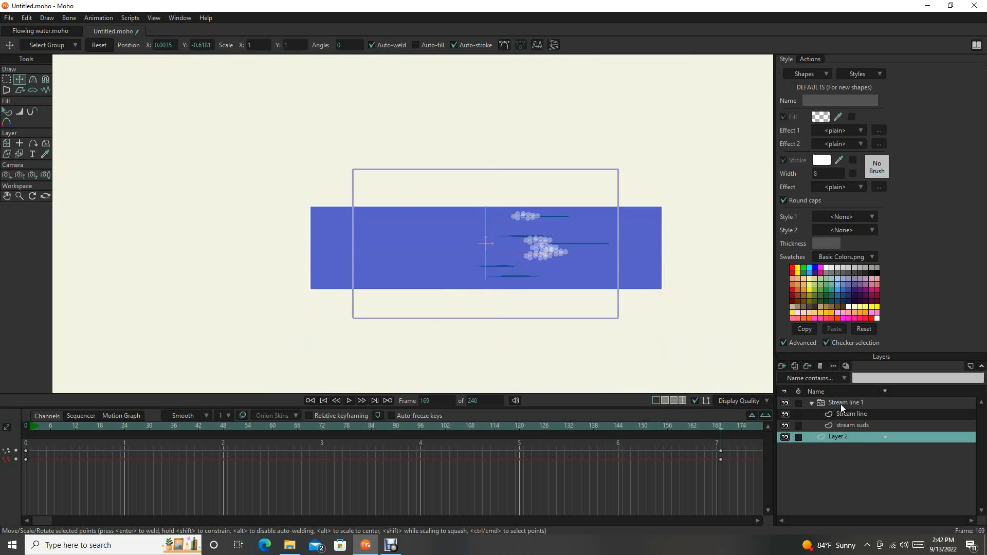
{"action": "left_click", "coordinate": [350, 400]}
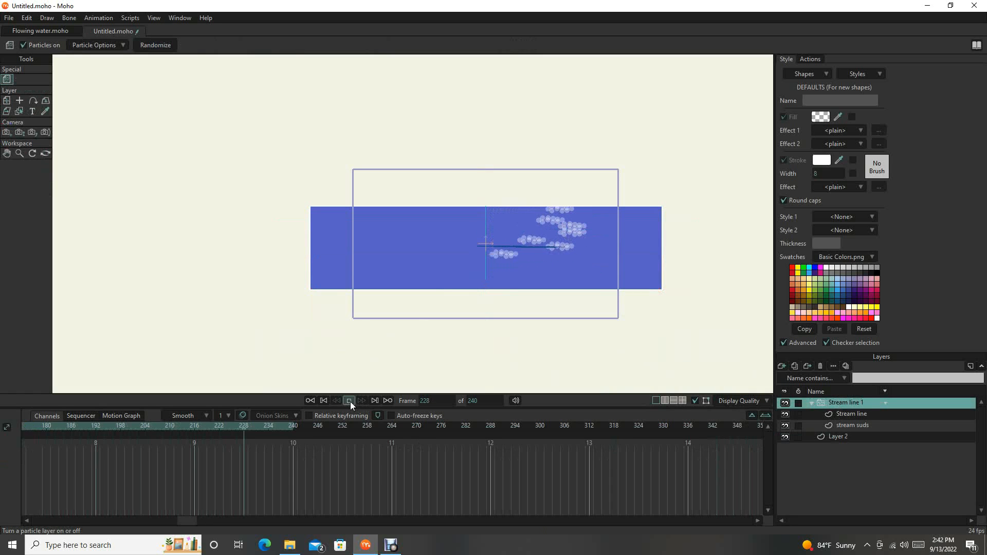
{"action": "left_click", "coordinate": [349, 400]}
Step: At frame 0, move the Stream line 1 particle layer left to about X -1.88, near the blue background's left end
{"action": "left_click", "coordinate": [323, 400]}
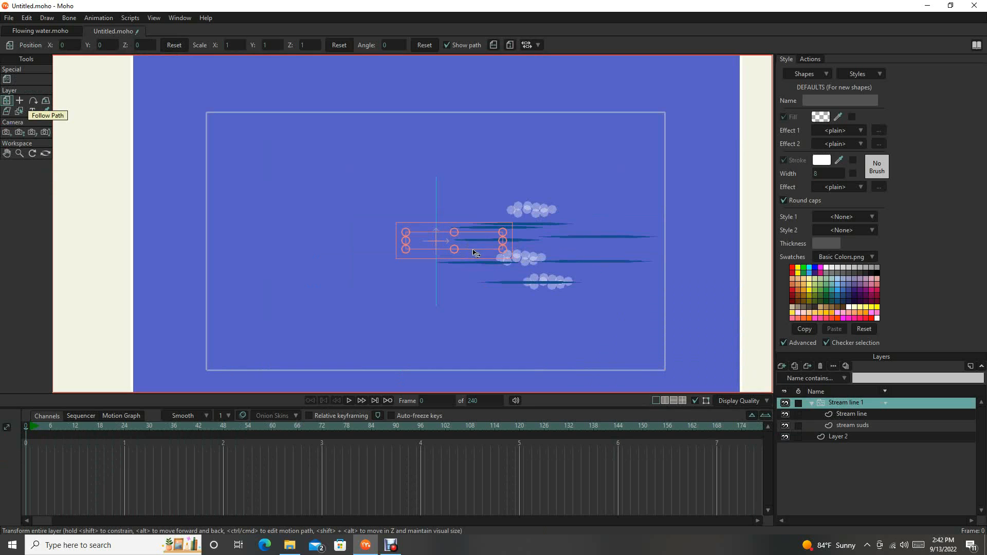
{"action": "left_click_drag", "start_coordinate": [475, 249], "coordinate": [234, 253]}
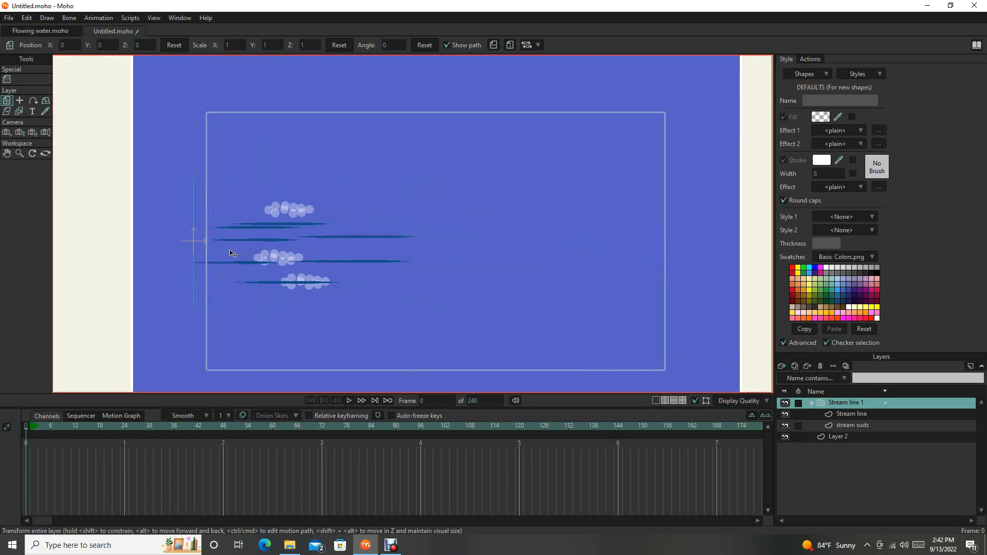
{"action": "scroll", "coordinate": [410, 303], "scroll_direction": "down", "scroll_amount": 2}
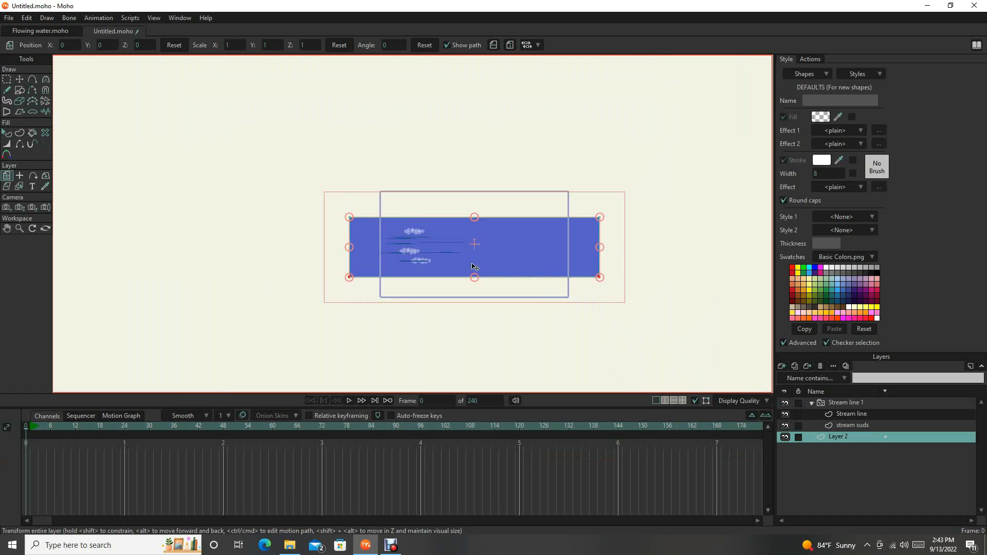
Step: Play the animation to check how far the relocated particles travel along the blue band
{"action": "scroll", "coordinate": [473, 266], "scroll_direction": "up", "scroll_amount": 2}
{"action": "left_click", "coordinate": [351, 400]}
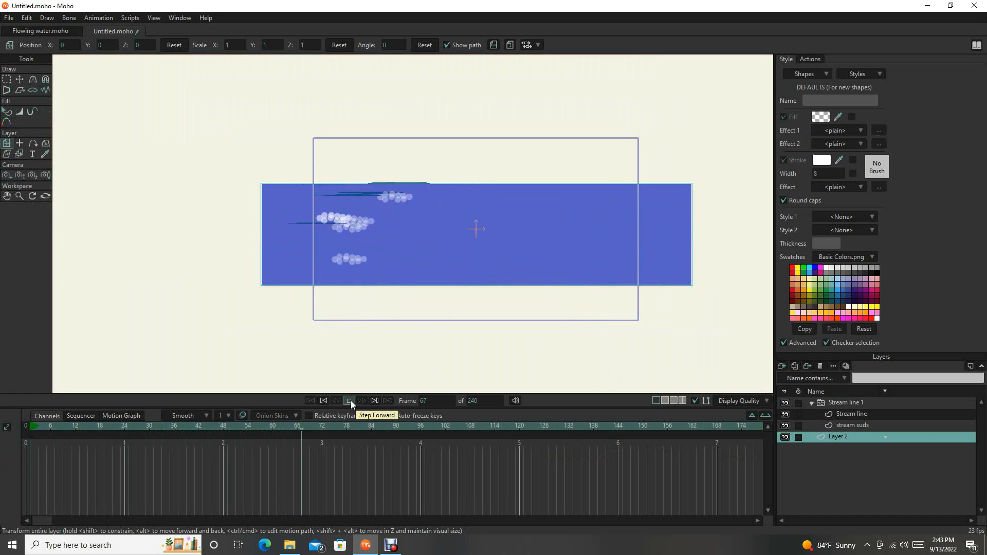
{"action": "left_click", "coordinate": [351, 400]}
{"action": "scroll", "coordinate": [287, 184], "scroll_direction": "up", "scroll_amount": 1}
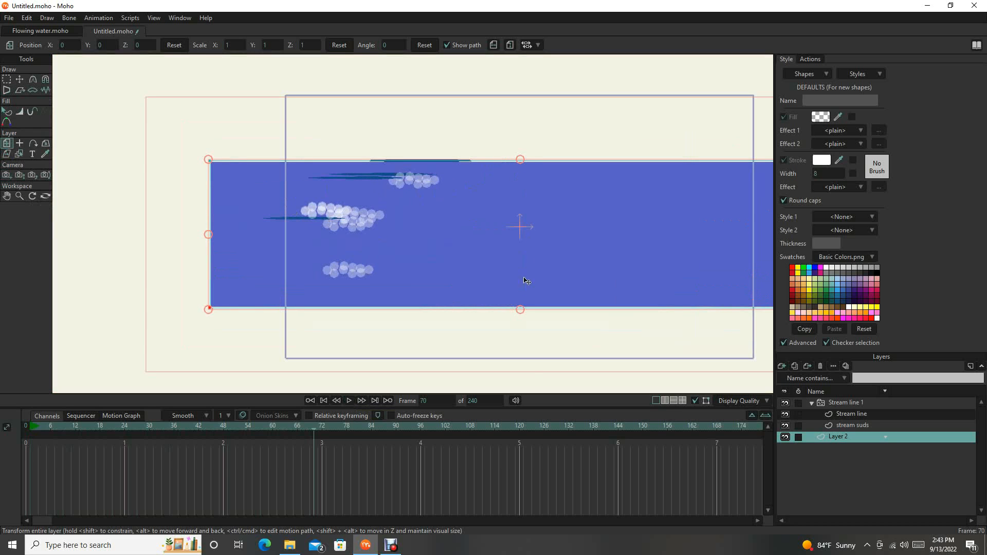
Step: Set the Stream line 1 layer's particle lifetime to 100 frames and apply it
{"action": "double_click", "coordinate": [868, 403]}
{"action": "left_click", "coordinate": [765, 30]}
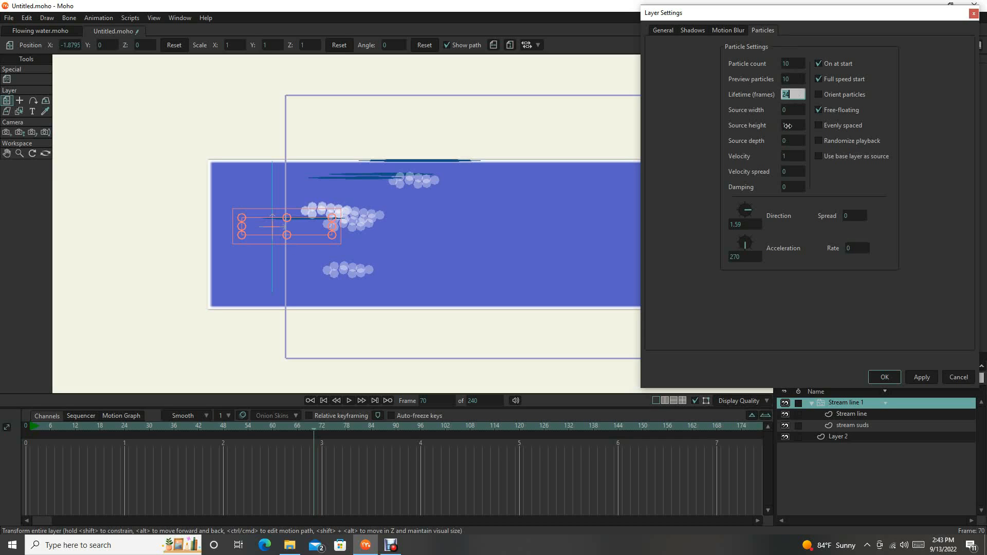
{"action": "left_click", "coordinate": [922, 378]}
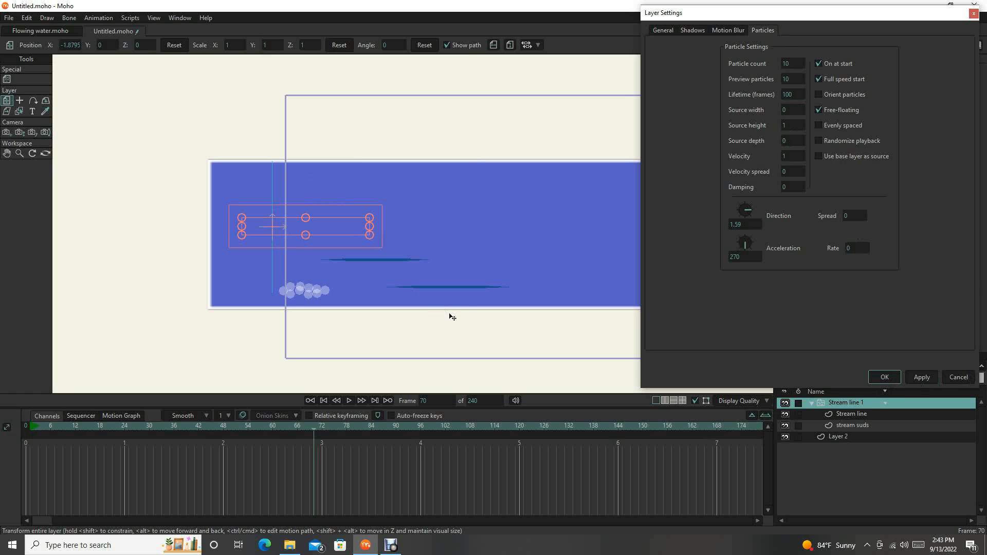
Step: Play the animation to check the suds and lines flowing across the blue band with the longer particle lifetime
{"action": "left_click", "coordinate": [349, 403]}
{"action": "scroll", "coordinate": [430, 326], "scroll_direction": "down", "scroll_amount": 2}
{"action": "left_click_drag", "start_coordinate": [462, 330], "coordinate": [361, 319]}
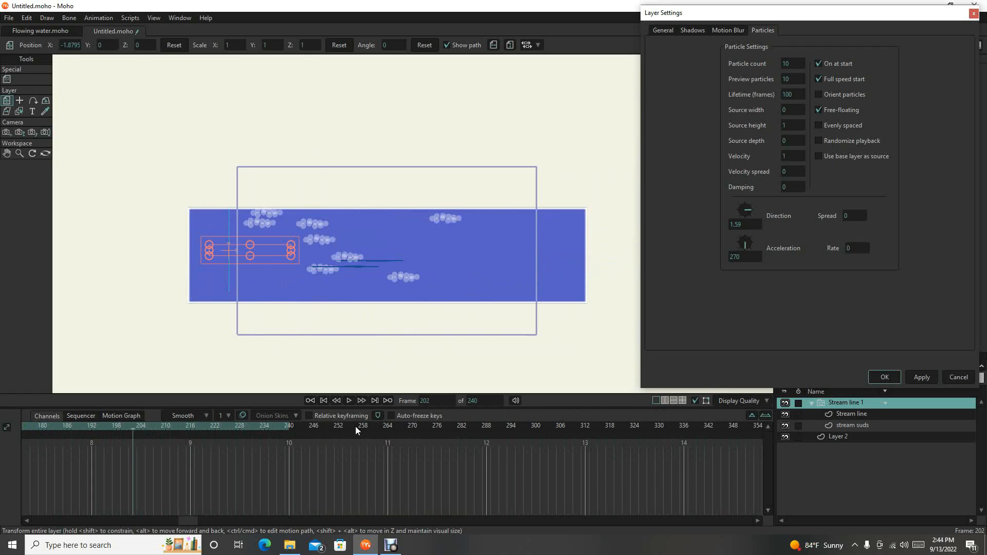
{"action": "left_click", "coordinate": [350, 401]}
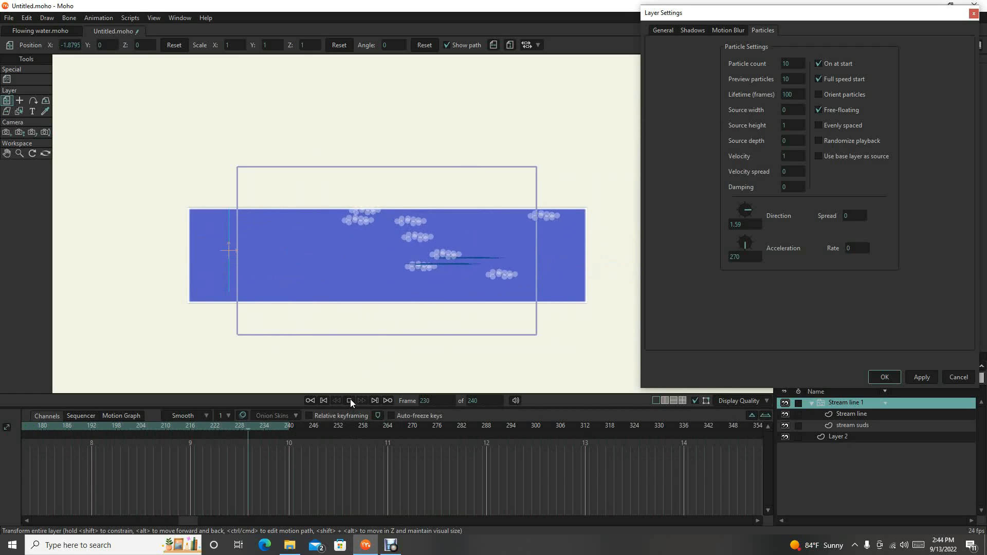
{"action": "scroll", "coordinate": [412, 280], "scroll_direction": "up", "scroll_amount": 1}
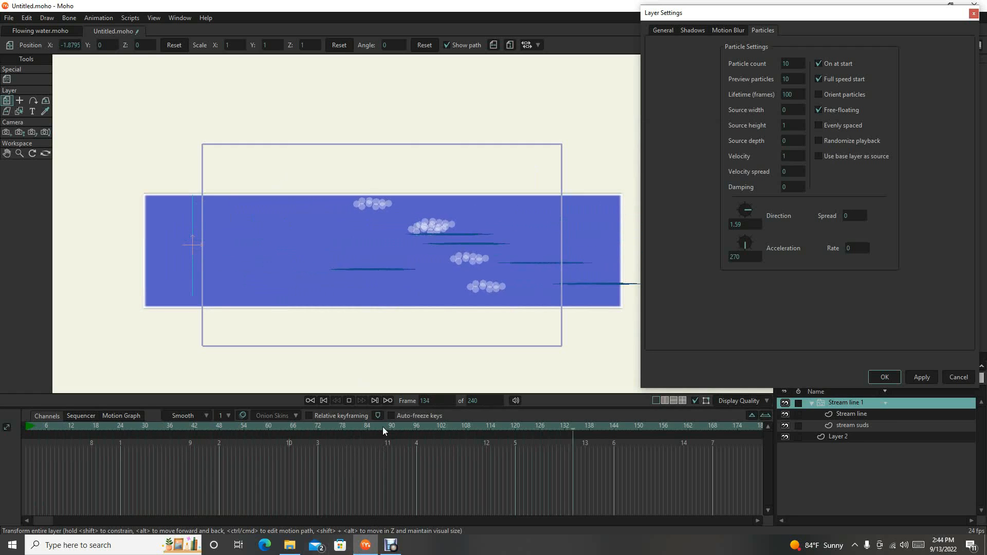
{"action": "left_click", "coordinate": [348, 399]}
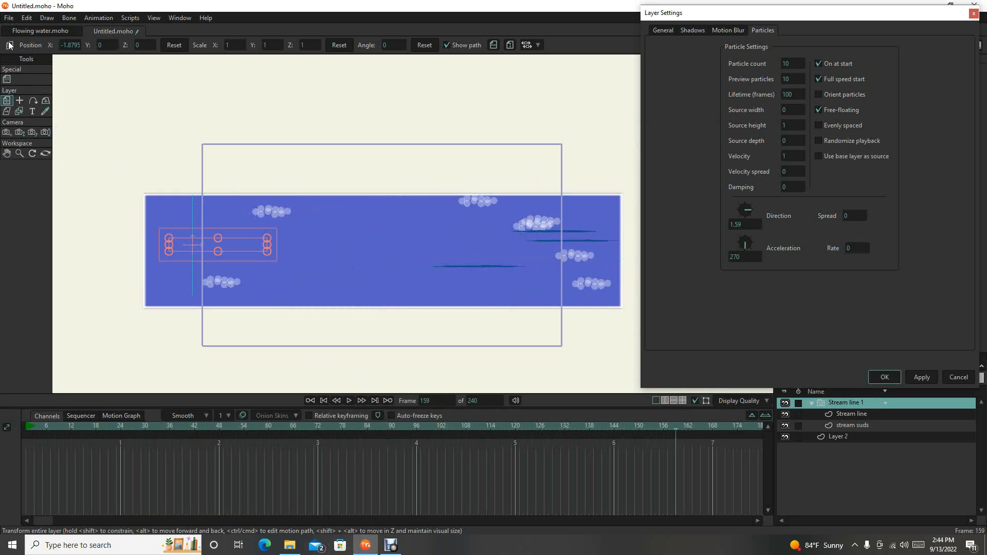
Step: Switch to the Flowing water.moho document and play it, examining the stream, falls and mist particles up close
{"action": "left_click", "coordinate": [30, 32]}
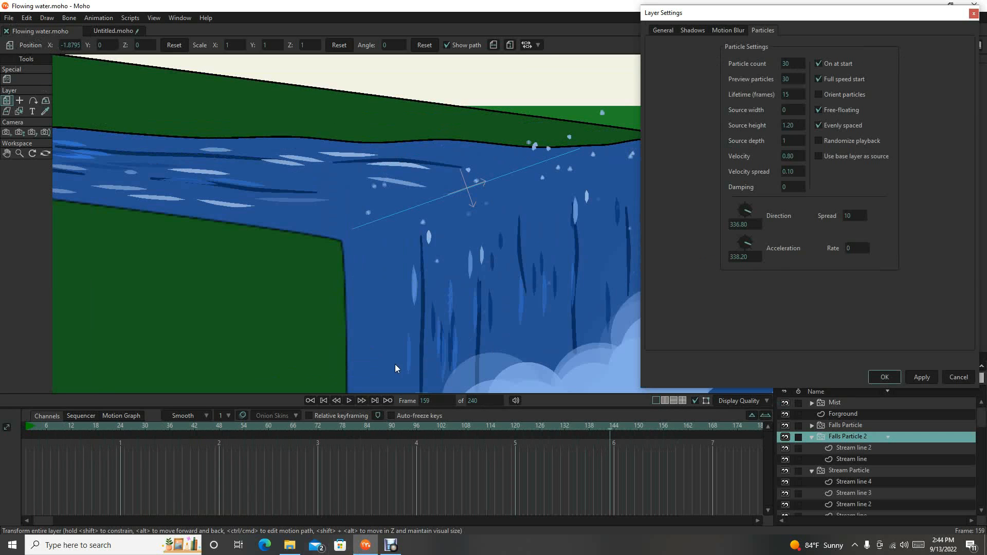
{"action": "left_click", "coordinate": [348, 401]}
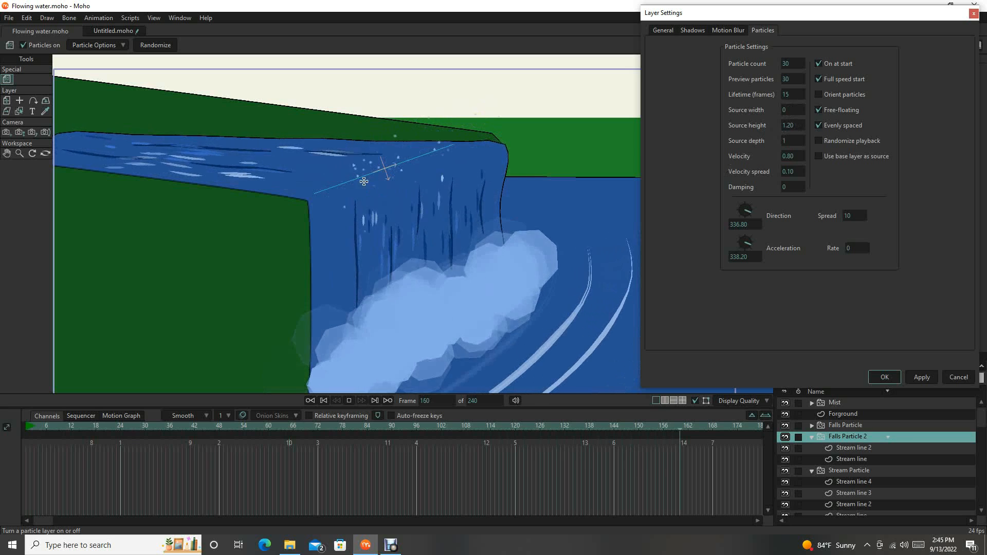
{"action": "scroll", "coordinate": [386, 170], "scroll_direction": "up", "scroll_amount": 5}
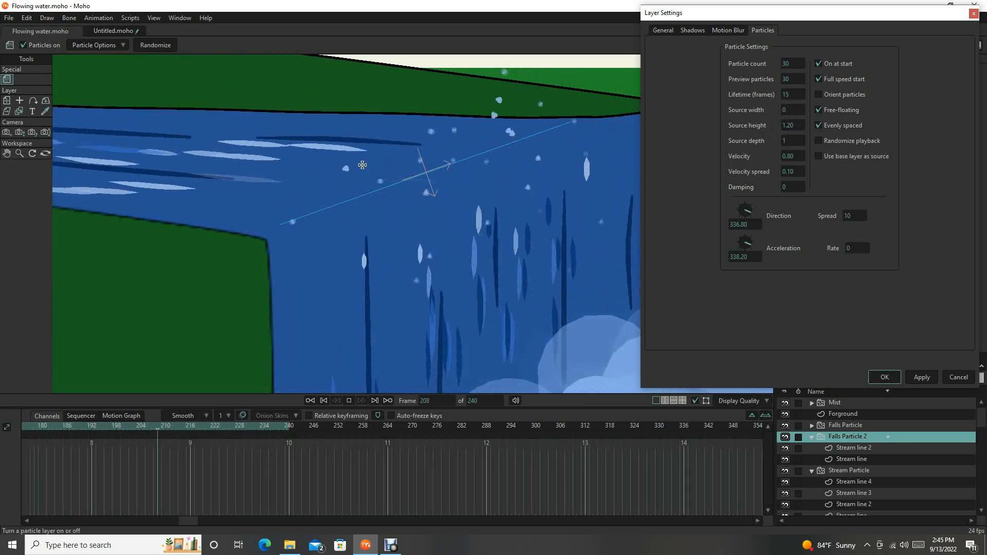
{"action": "scroll", "coordinate": [463, 169], "scroll_direction": "down", "scroll_amount": 3}
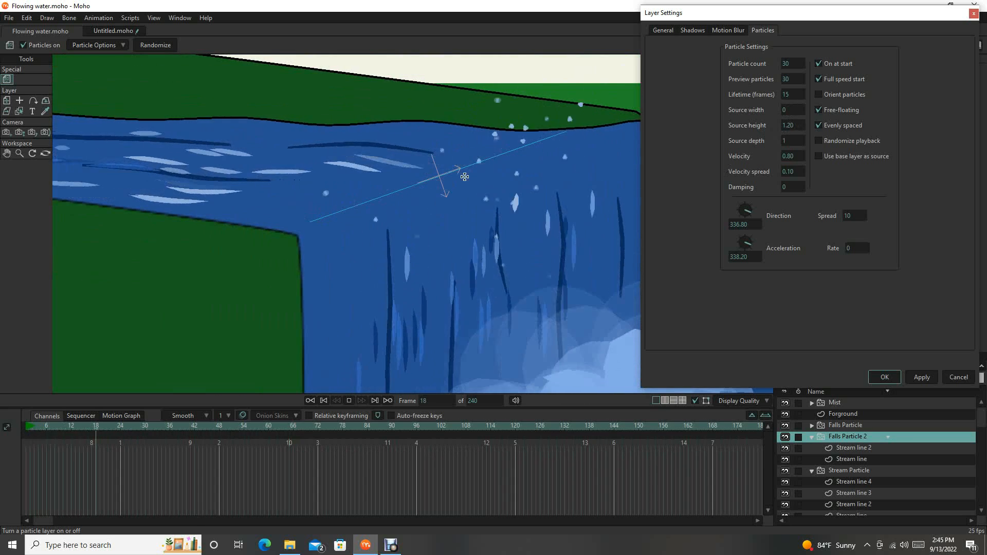
{"action": "scroll", "coordinate": [515, 174], "scroll_direction": "down", "scroll_amount": 3}
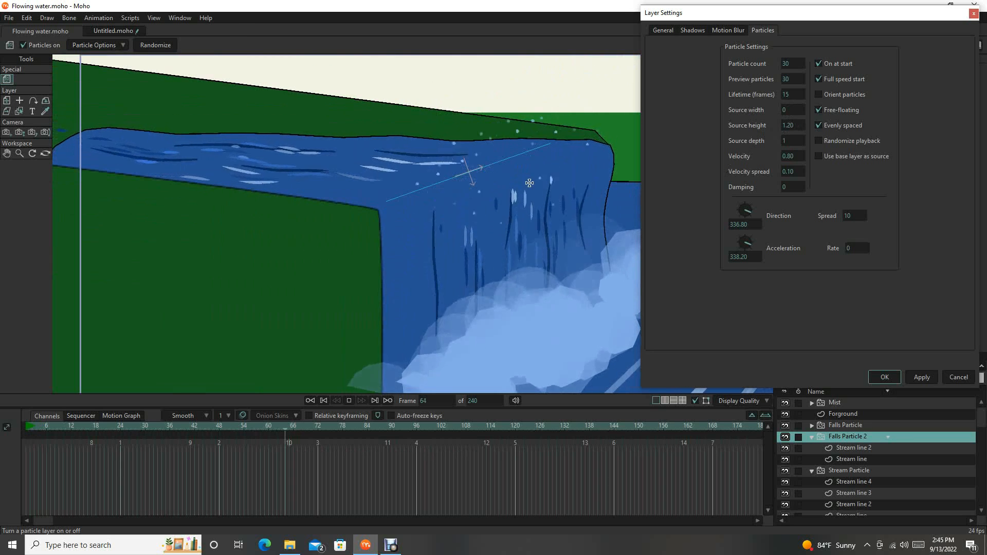
{"action": "scroll", "coordinate": [530, 178], "scroll_direction": "up", "scroll_amount": 3}
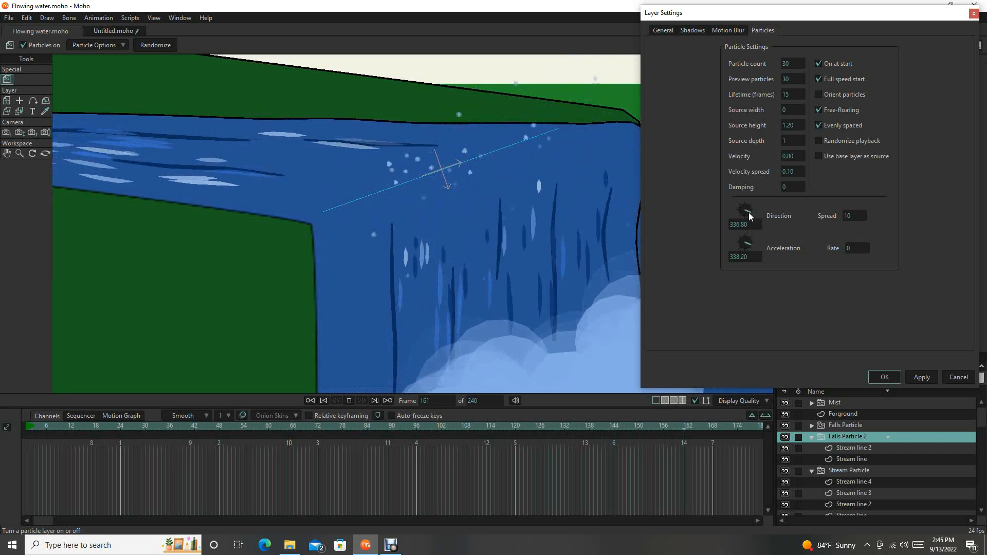
{"action": "scroll", "coordinate": [569, 252], "scroll_direction": "down", "scroll_amount": 2}
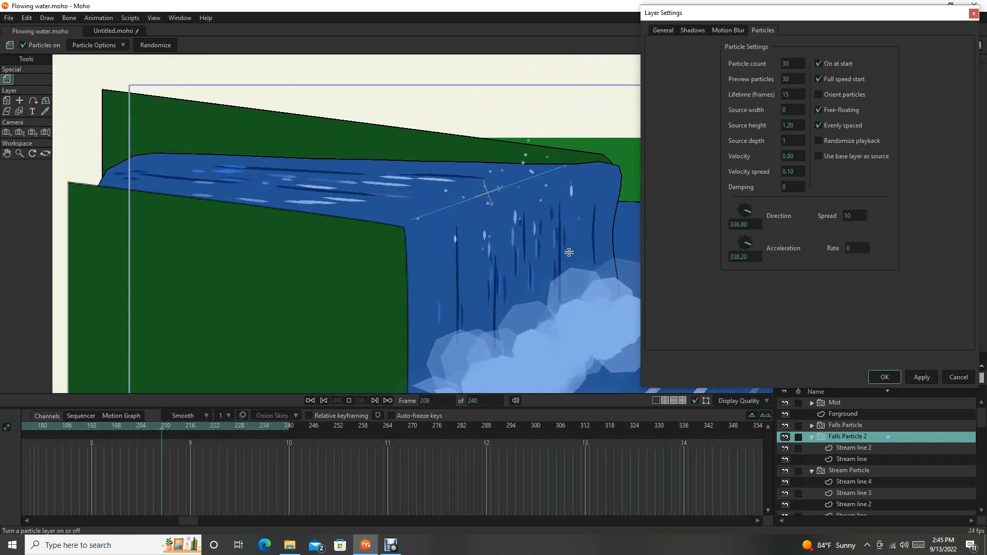
{"action": "left_click_drag", "start_coordinate": [578, 253], "coordinate": [471, 226]}
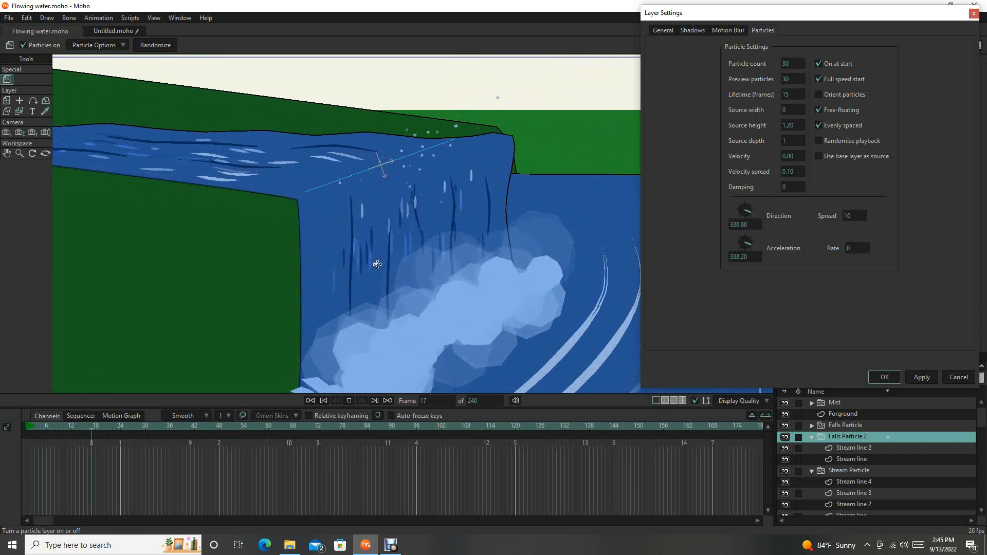
{"action": "scroll", "coordinate": [478, 230], "scroll_direction": "up", "scroll_amount": 5}
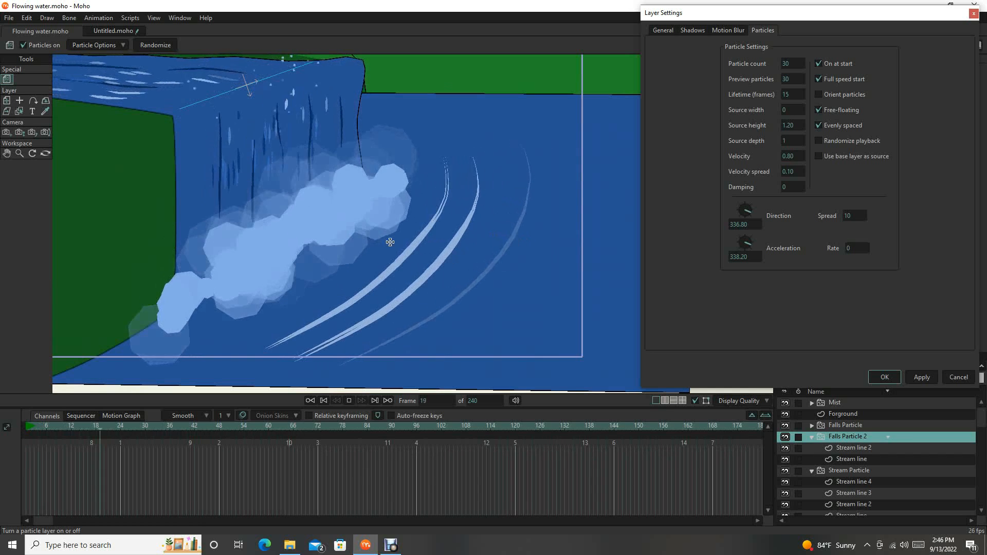
{"action": "left_click_drag", "start_coordinate": [285, 193], "coordinate": [434, 309]}
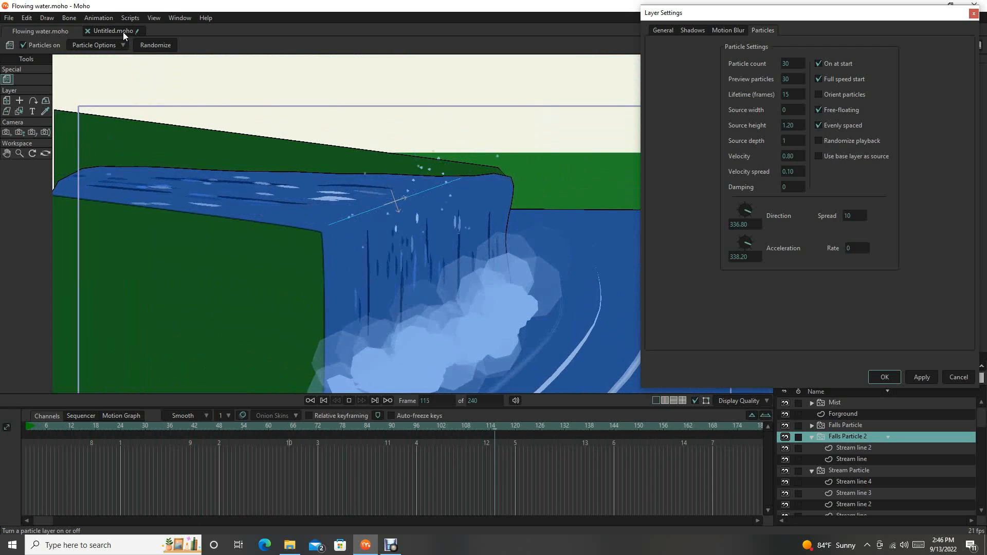
Step: Return to the Untitled.moho document and play its stream animation for comparison
{"action": "left_click", "coordinate": [113, 31]}
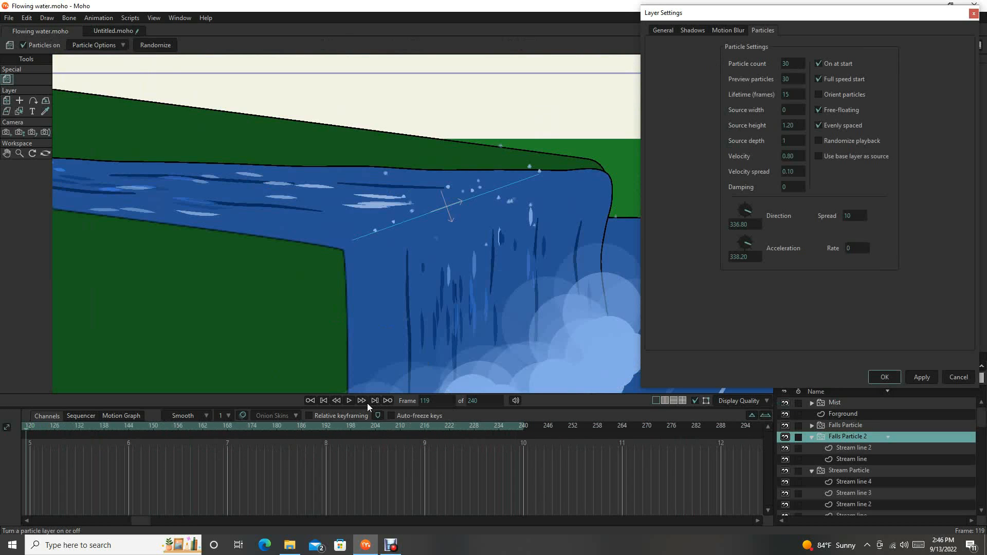
{"action": "left_click", "coordinate": [349, 401]}
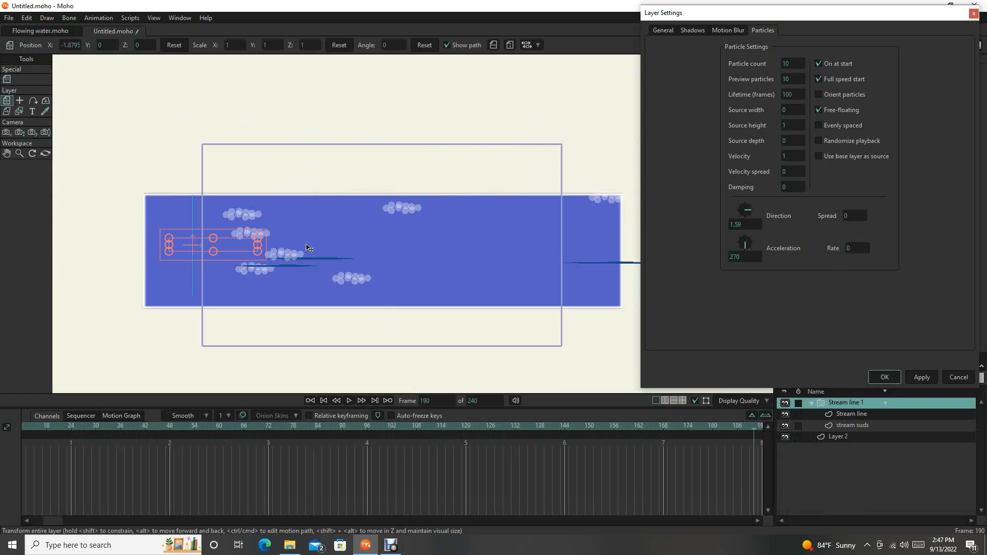
{"action": "scroll", "coordinate": [307, 247], "scroll_direction": "up", "scroll_amount": 1}
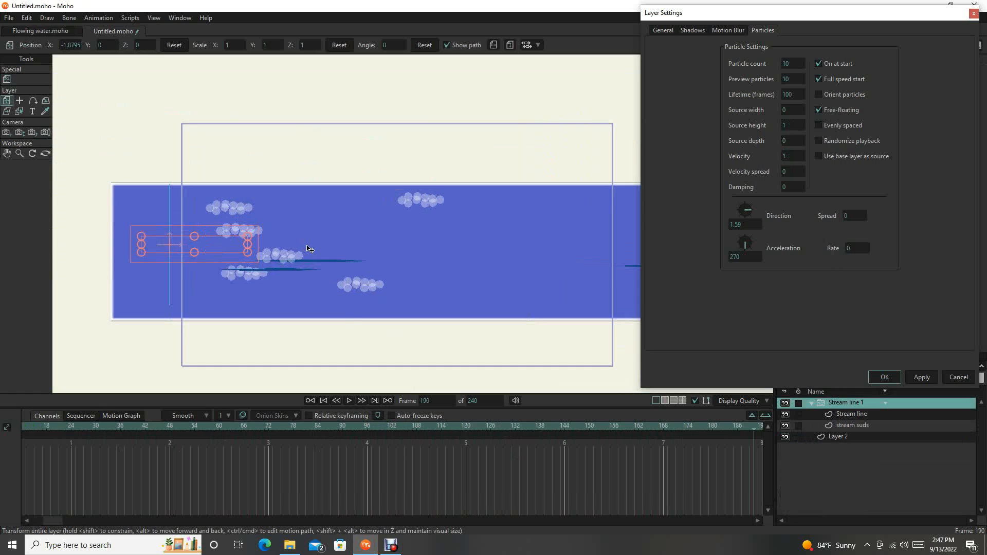
Step: Close the layer settings and hide the Stream line 1 particle layer
{"action": "left_click_drag", "start_coordinate": [399, 299], "coordinate": [350, 299]}
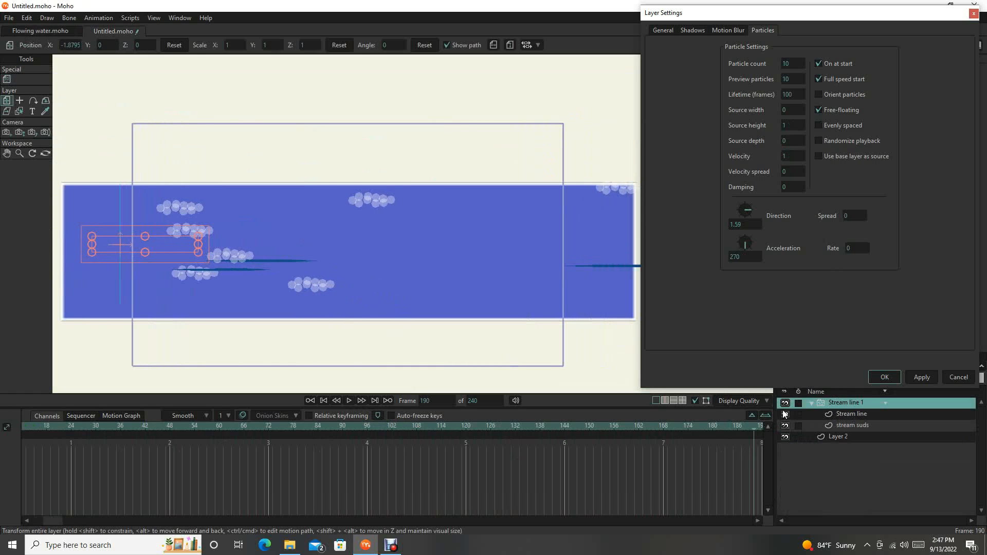
{"action": "left_click", "coordinate": [975, 12]}
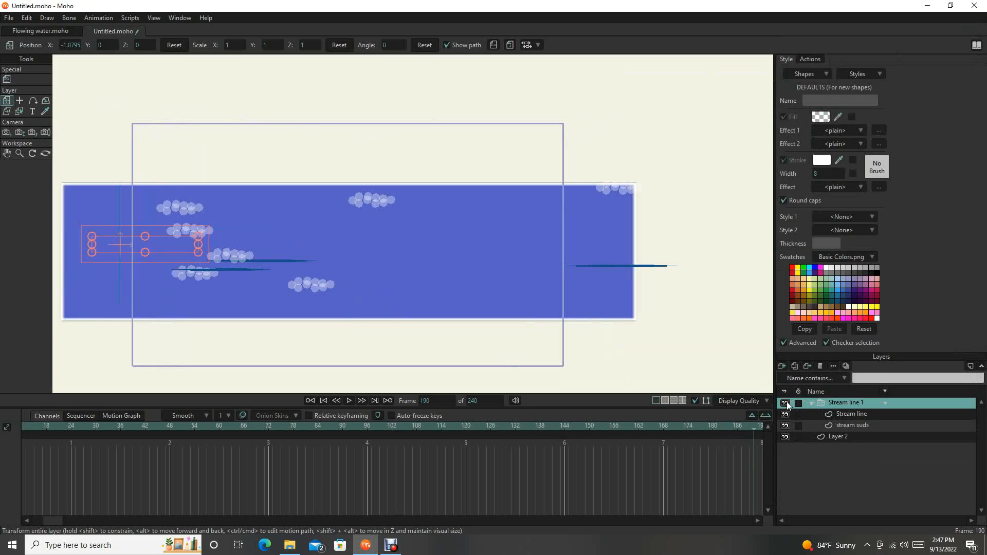
{"action": "left_click", "coordinate": [786, 402]}
{"action": "scroll", "coordinate": [431, 258], "scroll_direction": "down", "scroll_amount": 1}
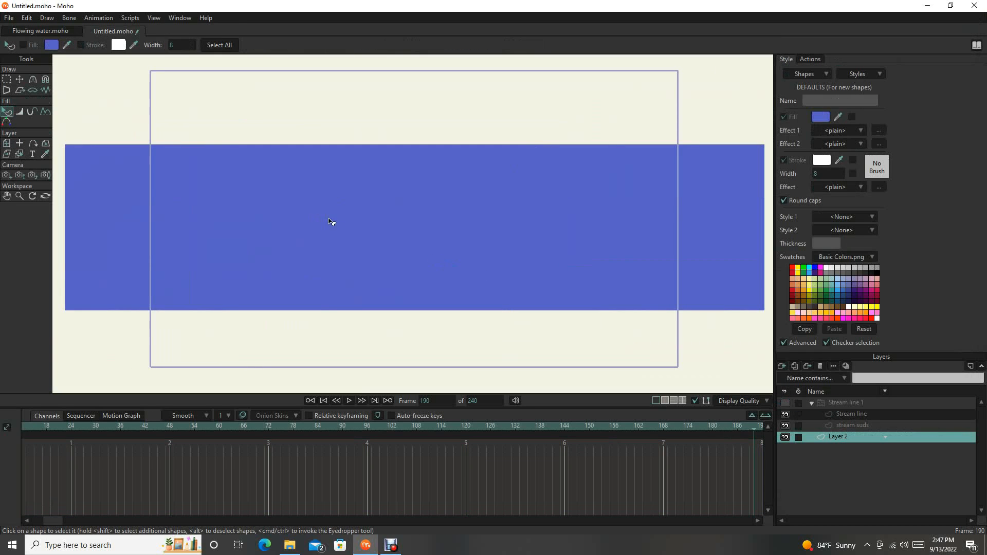
Step: Select the blue rectangle's points on Layer 2 and add a series of points along its upper edge
{"action": "scroll", "coordinate": [334, 221], "scroll_direction": "down", "scroll_amount": 1}
{"action": "key", "text": "g"}
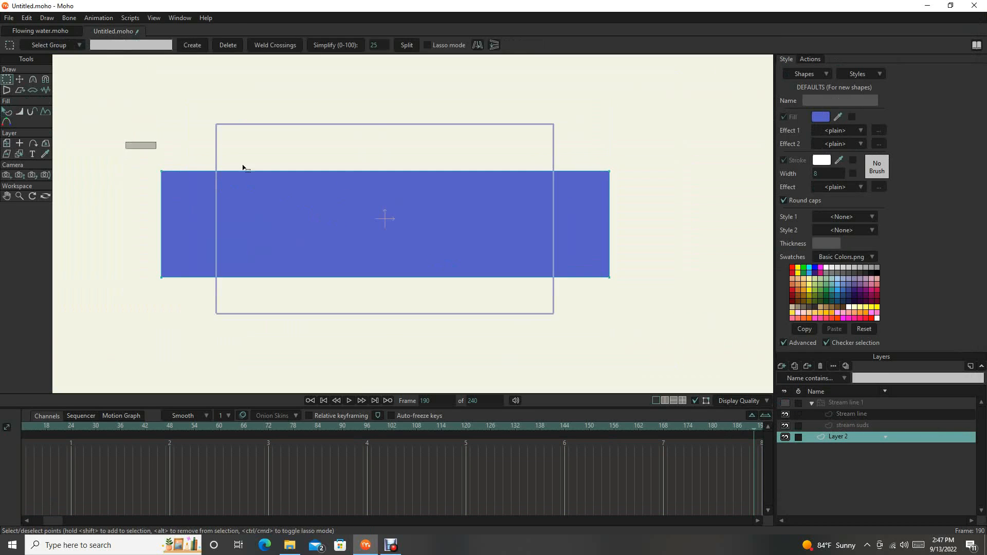
{"action": "left_click_drag", "start_coordinate": [242, 168], "coordinate": [645, 204]}
{"action": "left_click", "coordinate": [333, 172]}
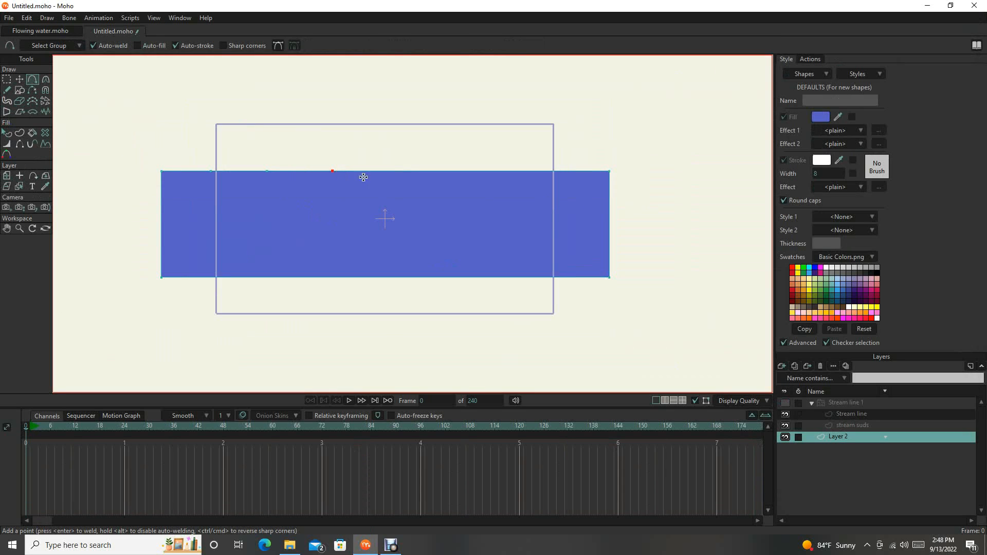
{"action": "left_click", "coordinate": [394, 172]}
{"action": "left_click", "coordinate": [457, 172]}
{"action": "left_click", "coordinate": [530, 173]}
Step: Add points on the blue rectangle's right edge and along its lower edge
{"action": "left_click", "coordinate": [609, 223]}
{"action": "left_click", "coordinate": [442, 278]}
{"action": "left_click", "coordinate": [364, 278]}
{"action": "left_click", "coordinate": [234, 277]}
{"action": "left_click", "coordinate": [191, 277]}
{"action": "scroll", "coordinate": [279, 238], "scroll_direction": "down", "scroll_amount": 4}
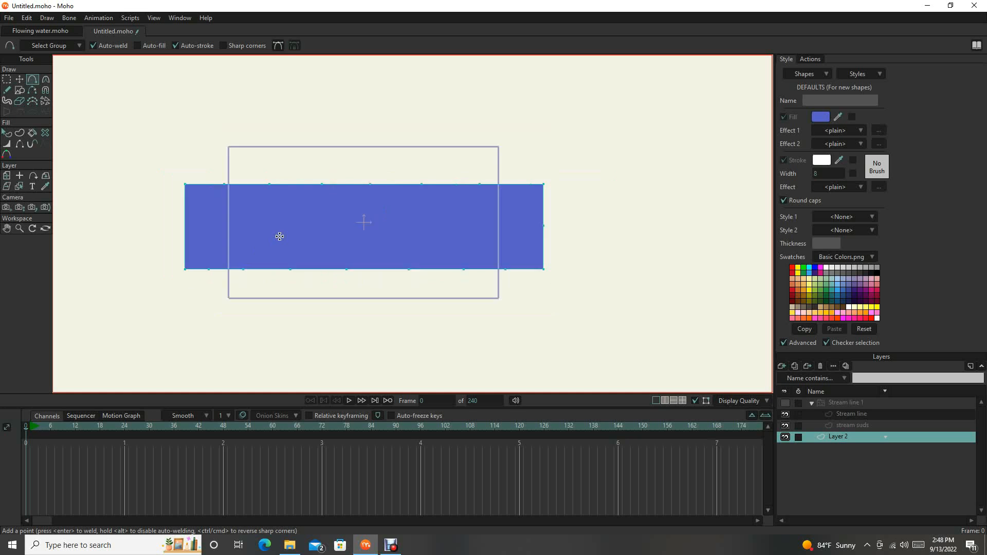
{"action": "scroll", "coordinate": [279, 236], "scroll_direction": "up", "scroll_amount": 3}
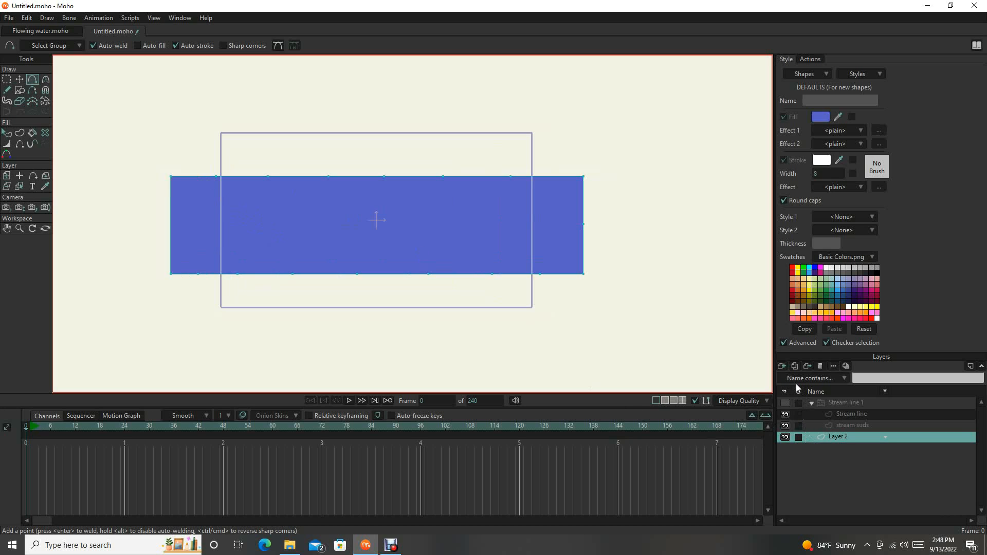
Step: Add a vector layer named mesh beneath the stream layer and draw a closed four-sided outline around the blue rectangle
{"action": "left_click", "coordinate": [782, 366]}
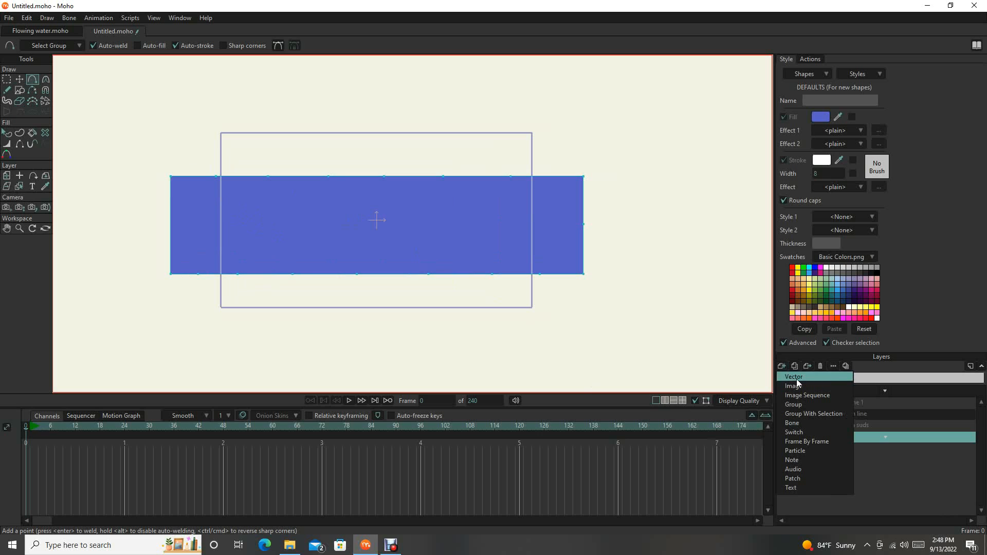
{"action": "left_click", "coordinate": [796, 378]}
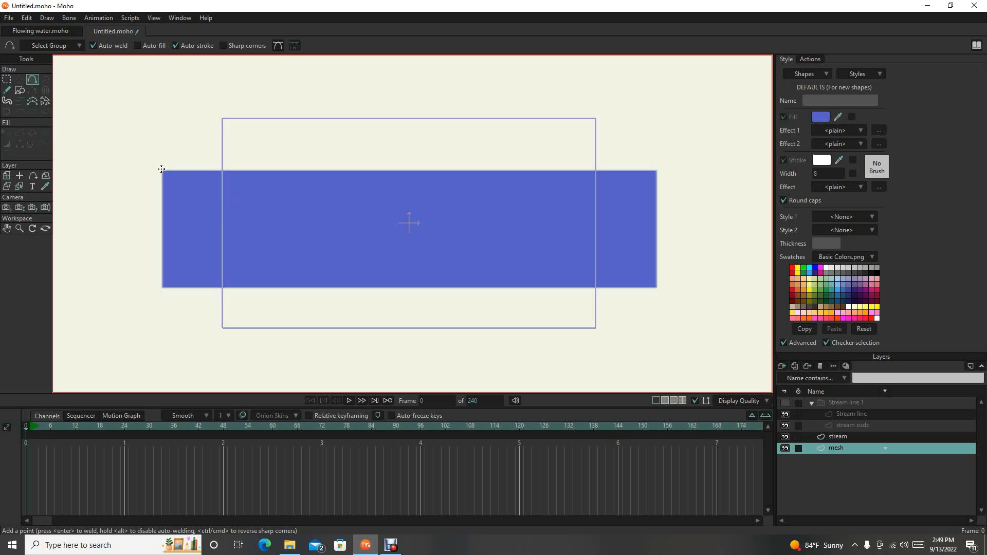
{"action": "left_click_drag", "start_coordinate": [162, 169], "coordinate": [661, 169]}
{"action": "mouse_move", "coordinate": [123, 128]}
{"action": "left_mouse_down"}
{"action": "mouse_move", "coordinate": [189, 162]}
{"action": "mouse_move", "coordinate": [673, 180]}
{"action": "mouse_move", "coordinate": [662, 293]}
{"action": "left_mouse_up"}
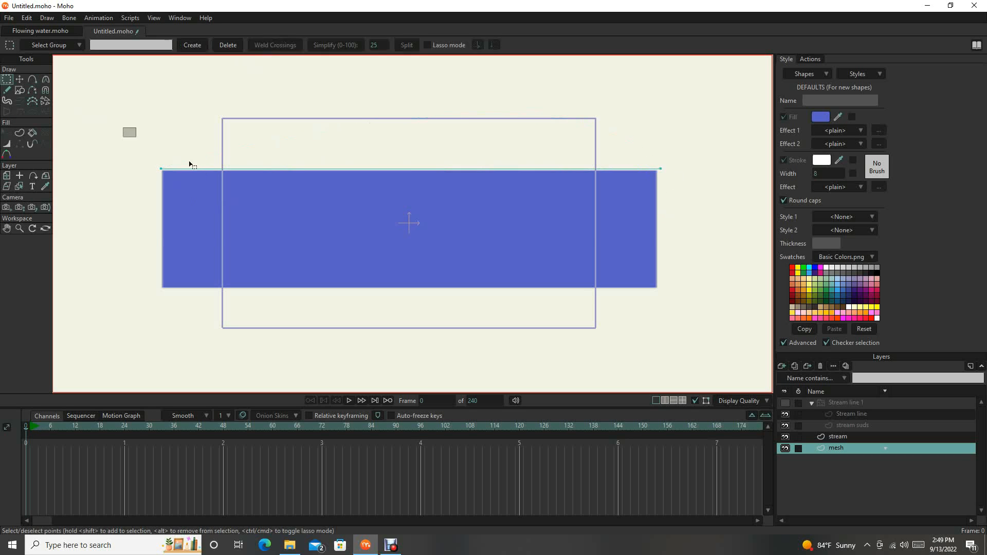
{"action": "key", "text": "a"}
{"action": "left_click_drag", "start_coordinate": [662, 293], "coordinate": [159, 291]}
{"action": "left_click_drag", "start_coordinate": [159, 292], "coordinate": [161, 169]}
Step: Add points along the upper edge of the mesh outline, spaced across its full width
{"action": "key", "text": "t"}
{"action": "scroll", "coordinate": [159, 172], "scroll_direction": "up", "scroll_amount": 10}
{"action": "scroll", "coordinate": [159, 154], "scroll_direction": "down", "scroll_amount": 10}
{"action": "key", "text": "a"}
{"action": "left_click", "coordinate": [180, 150]}
{"action": "left_click", "coordinate": [215, 150]}
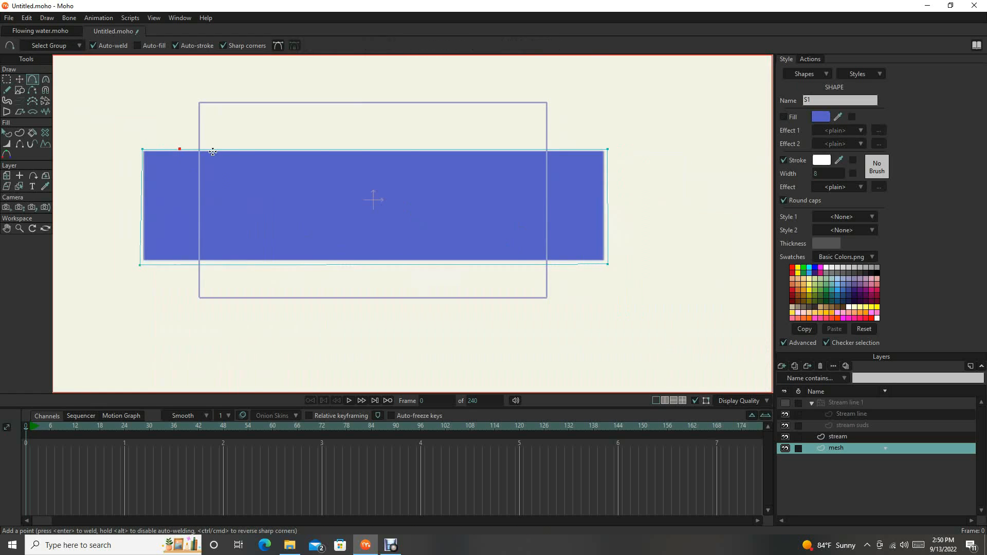
{"action": "left_click", "coordinate": [413, 150]}
{"action": "scroll", "coordinate": [526, 155], "scroll_direction": "up", "scroll_amount": 1}
Step: Connect the mesh outline's upper and lower edges with eight vertical lines drawn from the added points
{"action": "left_click_drag", "start_coordinate": [549, 150], "coordinate": [549, 281]}
{"action": "left_click_drag", "start_coordinate": [469, 149], "coordinate": [469, 282]}
{"action": "left_click_drag", "start_coordinate": [395, 158], "coordinate": [395, 282]}
{"action": "left_click_drag", "start_coordinate": [332, 149], "coordinate": [331, 282]}
{"action": "left_click_drag", "start_coordinate": [272, 149], "coordinate": [272, 282]}
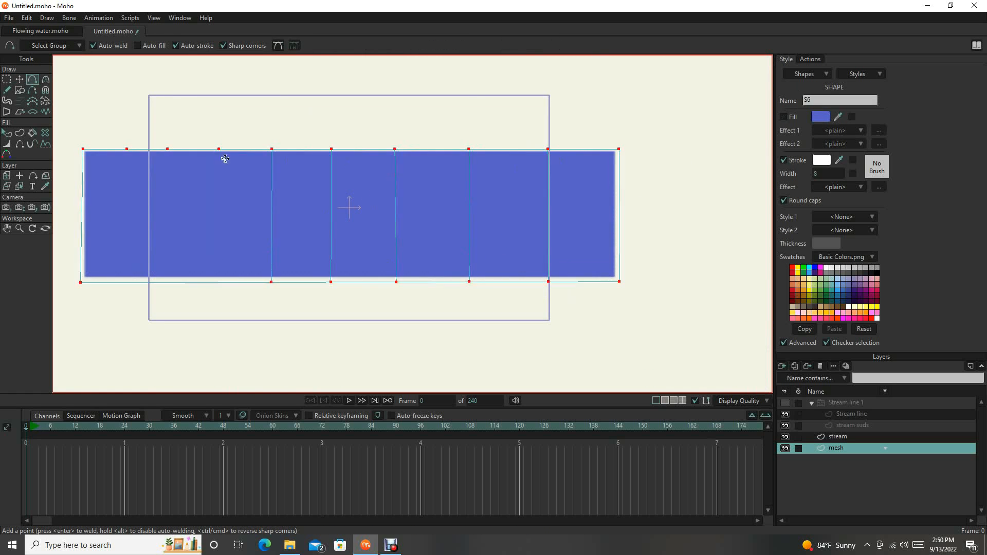
{"action": "left_click_drag", "start_coordinate": [219, 149], "coordinate": [219, 282]}
{"action": "left_click_drag", "start_coordinate": [168, 149], "coordinate": [166, 282]}
{"action": "left_click_drag", "start_coordinate": [127, 149], "coordinate": [126, 282]}
Step: Draw two horizontal lines across the mesh, joining every vertical line to form a three-row grid
{"action": "scroll", "coordinate": [119, 238], "scroll_direction": "up", "scroll_amount": 2}
{"action": "left_click_drag", "start_coordinate": [109, 167], "coordinate": [161, 169]}
{"action": "left_click_drag", "start_coordinate": [574, 168], "coordinate": [753, 167]}
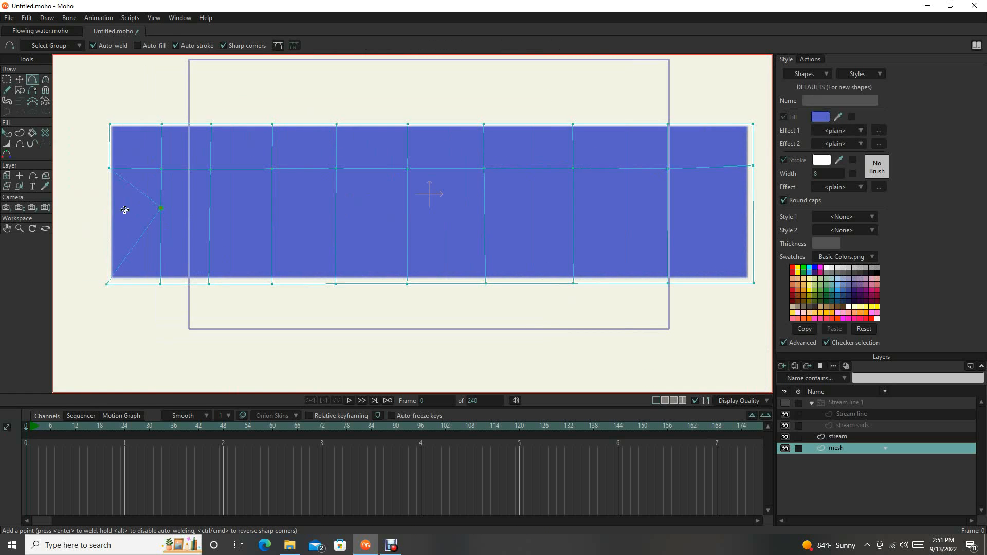
{"action": "left_click_drag", "start_coordinate": [109, 225], "coordinate": [753, 228]}
{"action": "scroll", "coordinate": [123, 104], "scroll_direction": "down", "scroll_amount": 1}
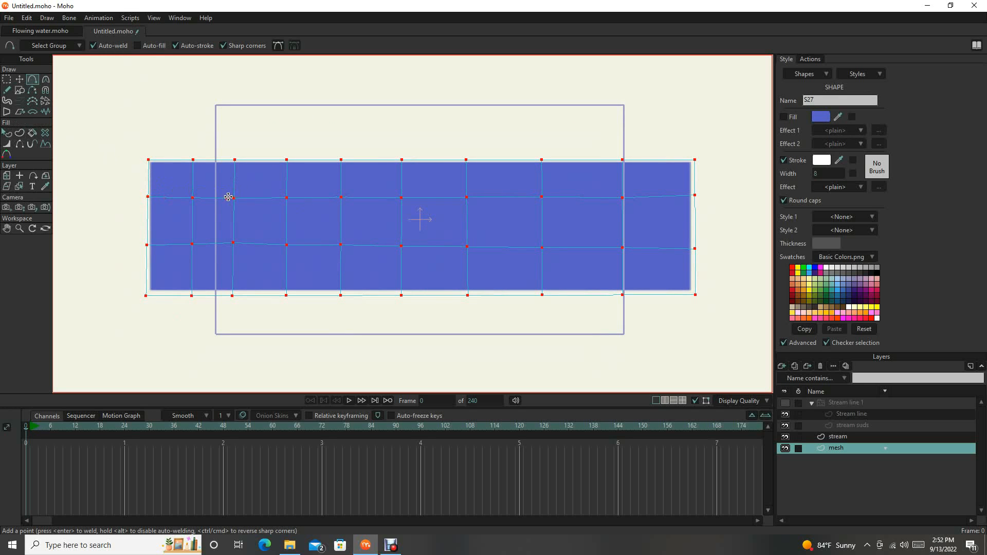
Step: Try to fill the grid on the mesh layer with the Fill Quad Mesh script
{"action": "left_click", "coordinate": [135, 19]}
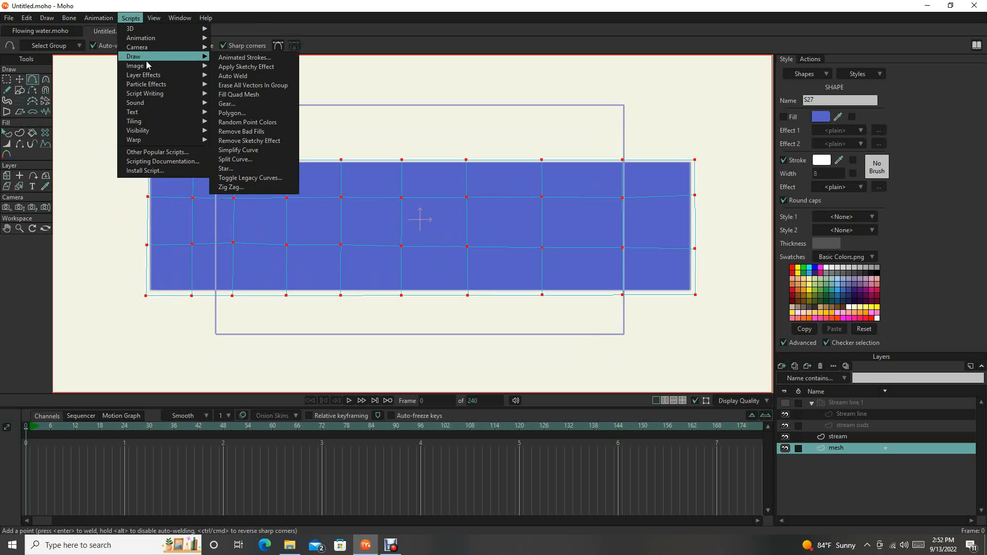
{"action": "mouse_move", "coordinate": [150, 76]}
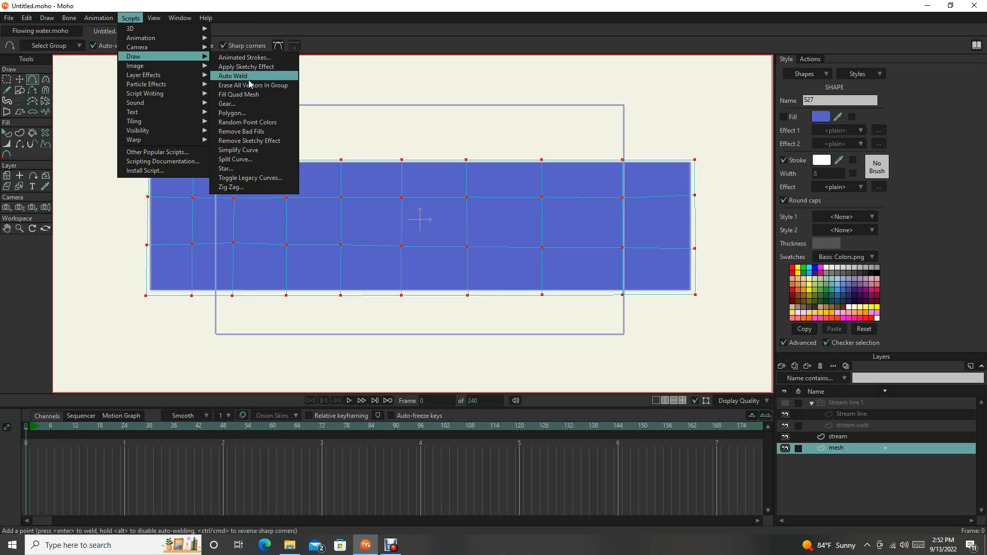
{"action": "left_click", "coordinate": [251, 100]}
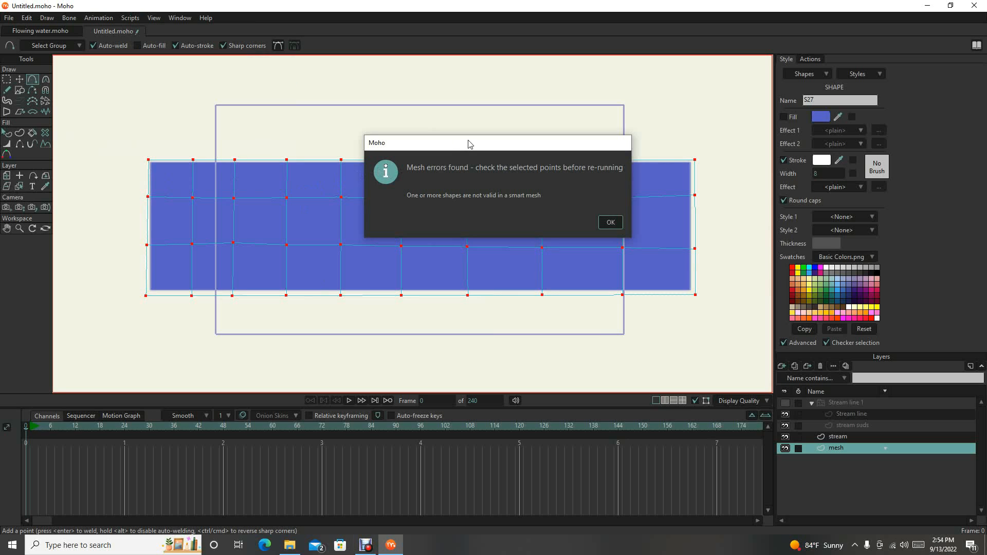
{"action": "left_click_drag", "start_coordinate": [470, 144], "coordinate": [435, 120]}
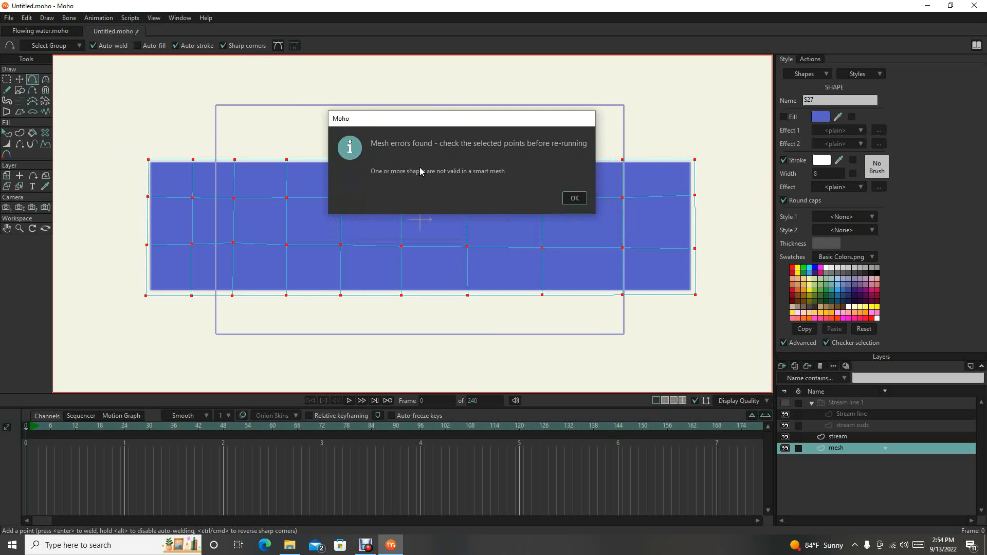
{"action": "left_click", "coordinate": [575, 199]}
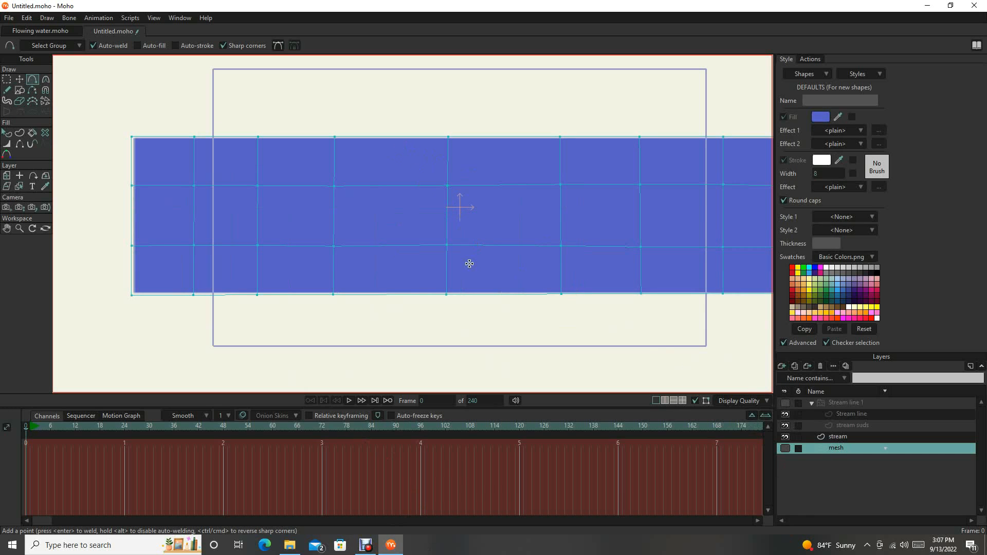
Step: Set the stream layer's smart warp layer to mesh
{"action": "left_click", "coordinate": [845, 438]}
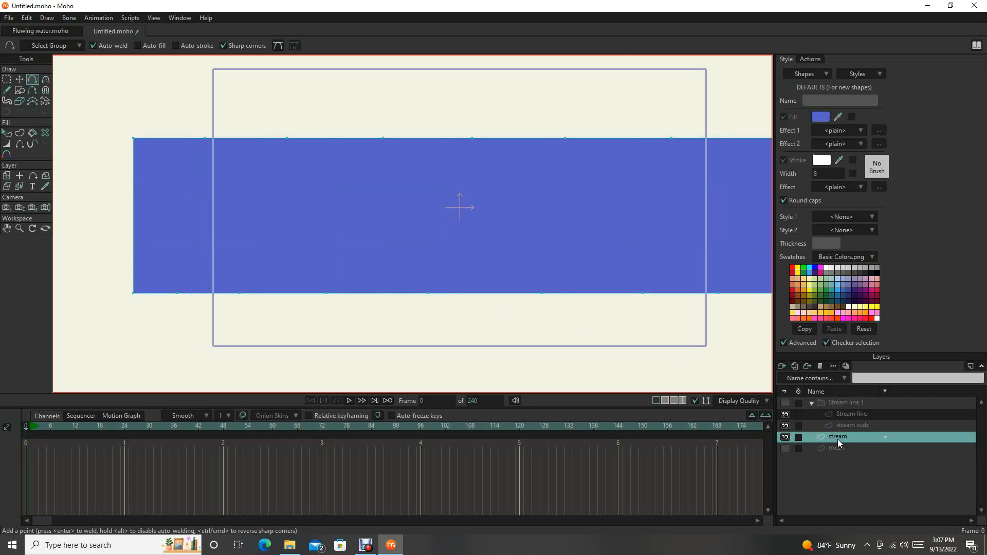
{"action": "double_click", "coordinate": [838, 440]}
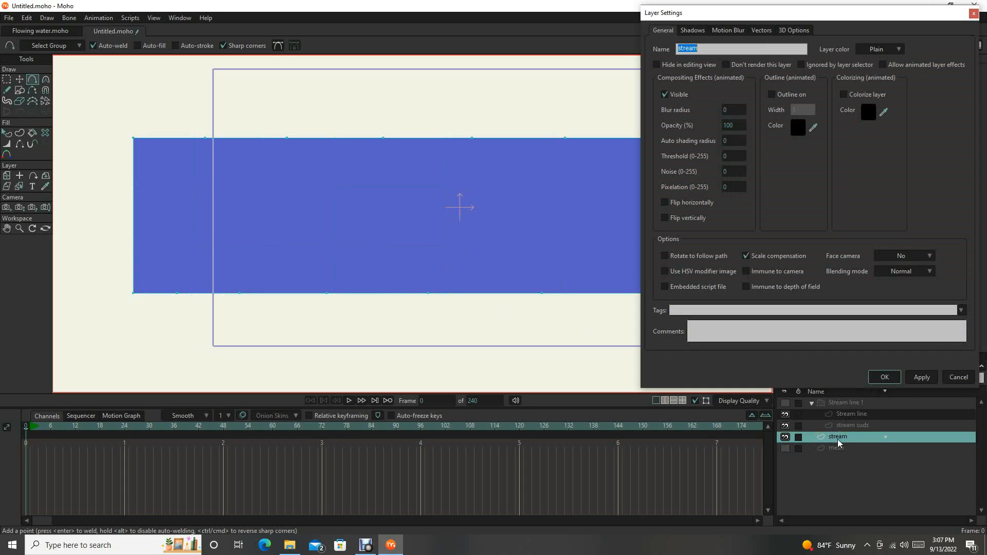
{"action": "left_click", "coordinate": [760, 30]}
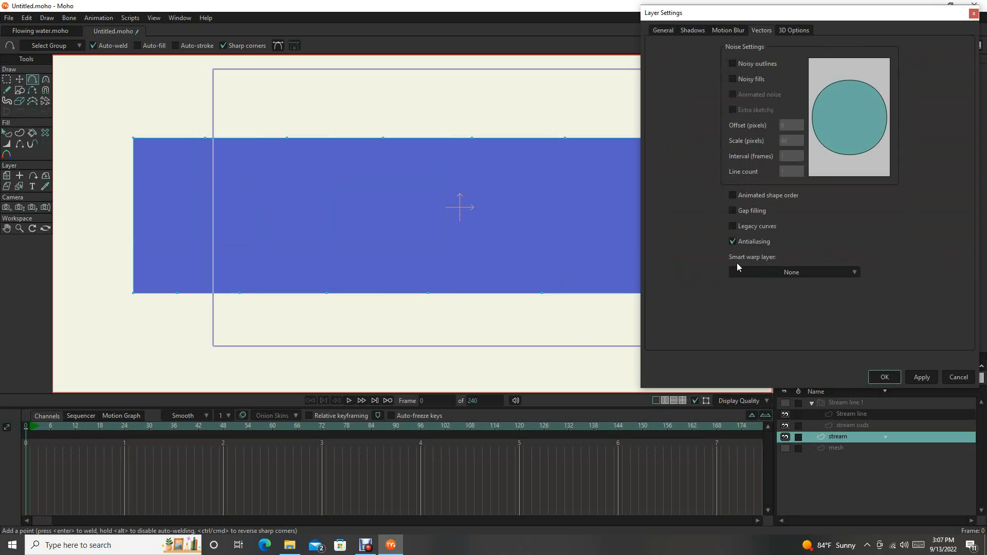
{"action": "left_click", "coordinate": [857, 274]}
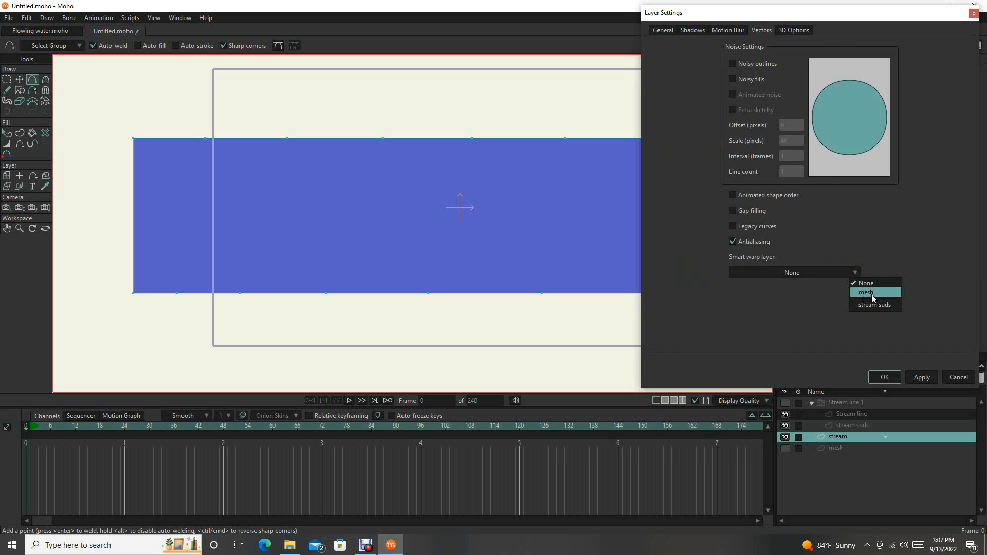
{"action": "left_click", "coordinate": [871, 294]}
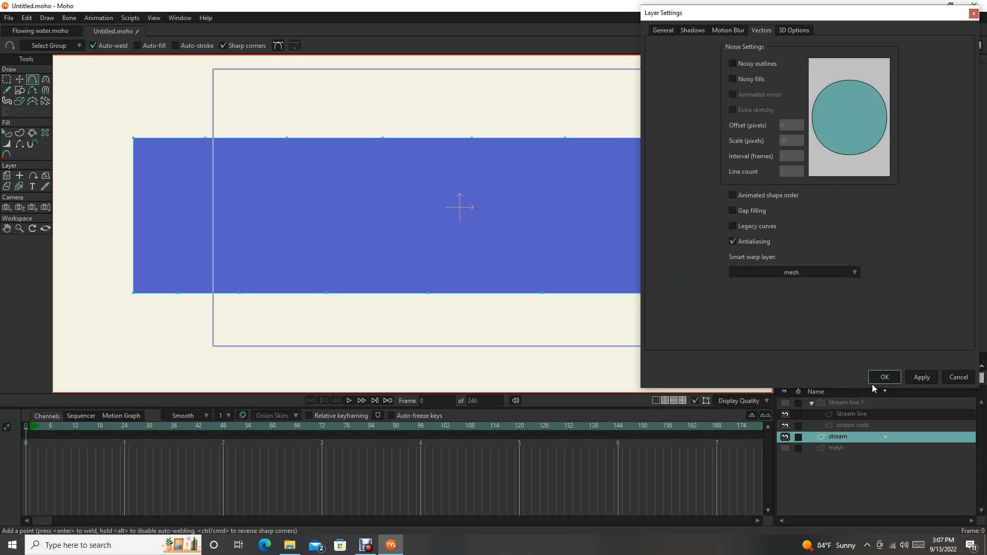
{"action": "left_click", "coordinate": [883, 378]}
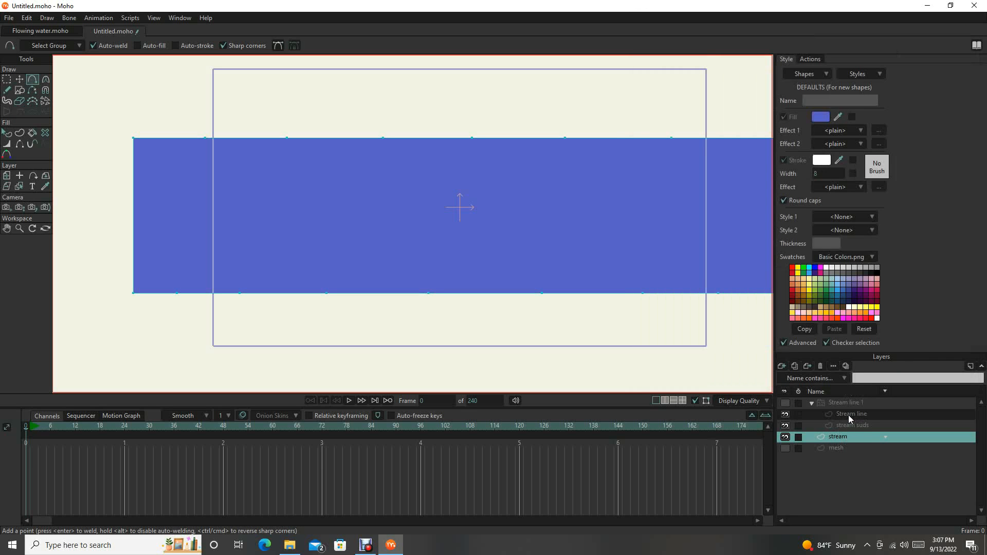
Step: Assign the mesh smart warp layer to the Stream line and stream suds layers as well
{"action": "left_click", "coordinate": [849, 419]}
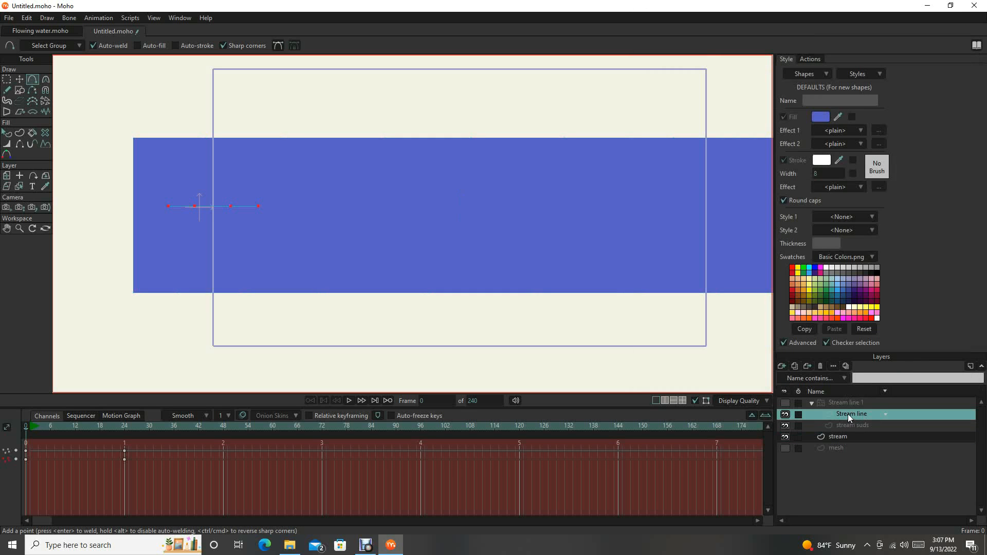
{"action": "double_click", "coordinate": [847, 414]}
{"action": "left_click", "coordinate": [795, 272]}
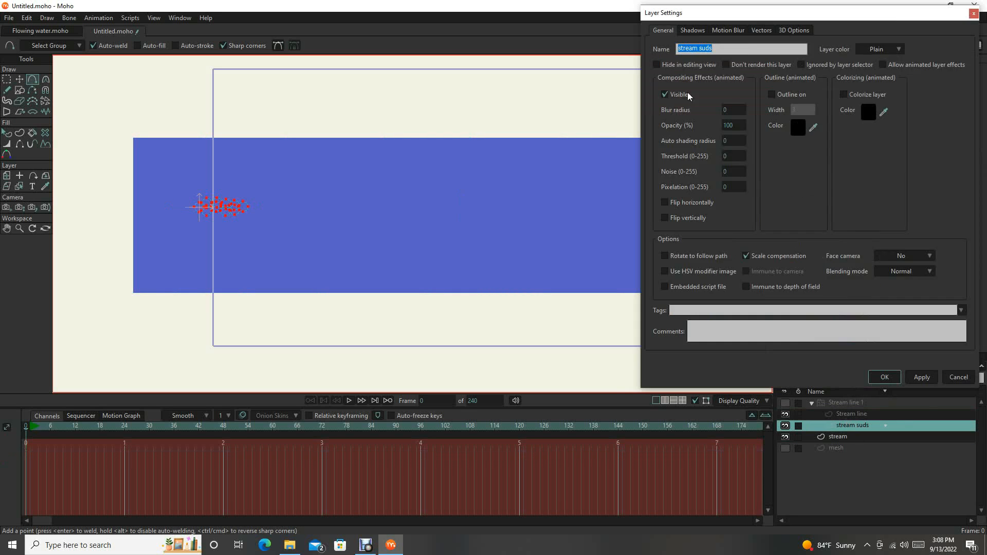
{"action": "left_click", "coordinate": [761, 30]}
{"action": "left_click", "coordinate": [893, 380]}
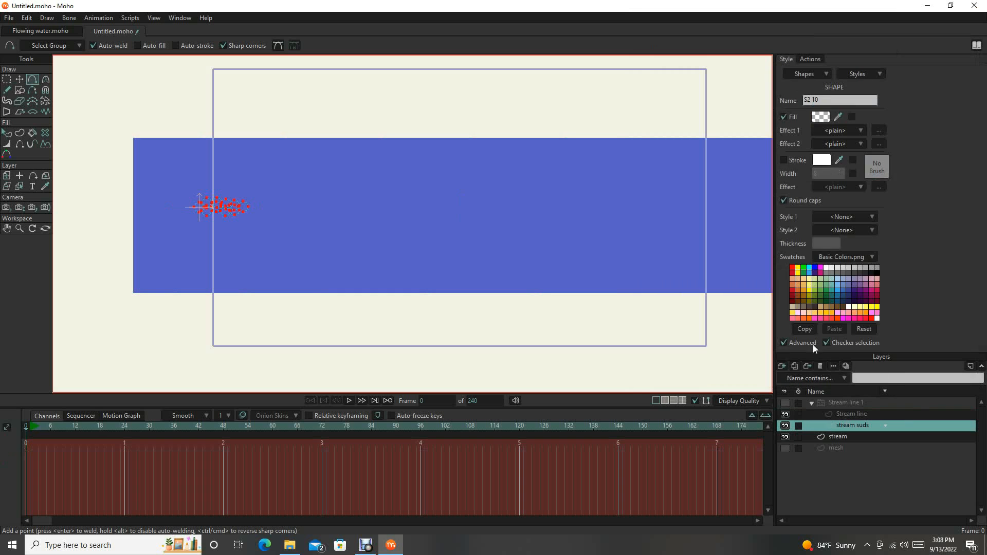
Step: Select the mesh layer and show the Stream line 1 particle layer again
{"action": "left_click", "coordinate": [841, 446]}
{"action": "left_click_drag", "start_coordinate": [107, 382], "coordinate": [75, 408]}
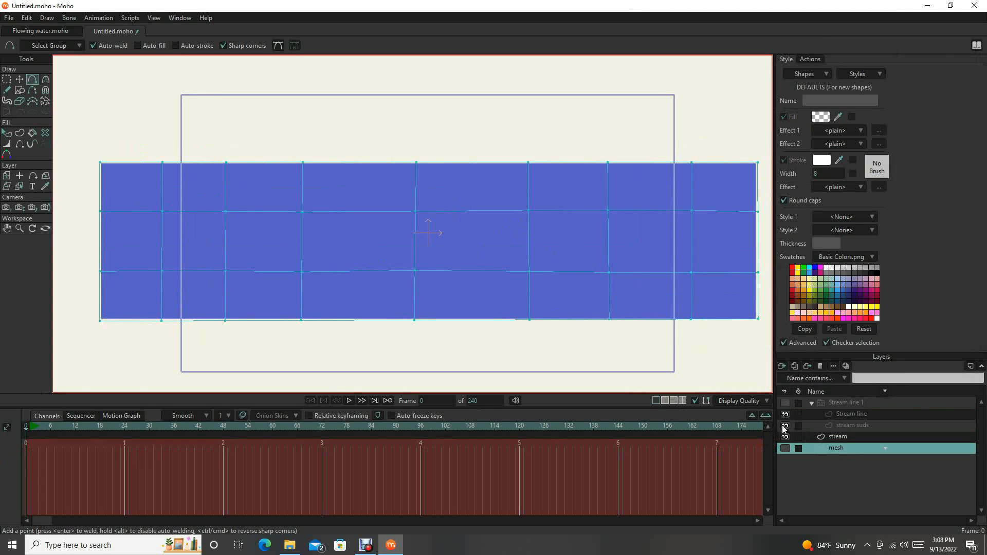
{"action": "left_click", "coordinate": [785, 404]}
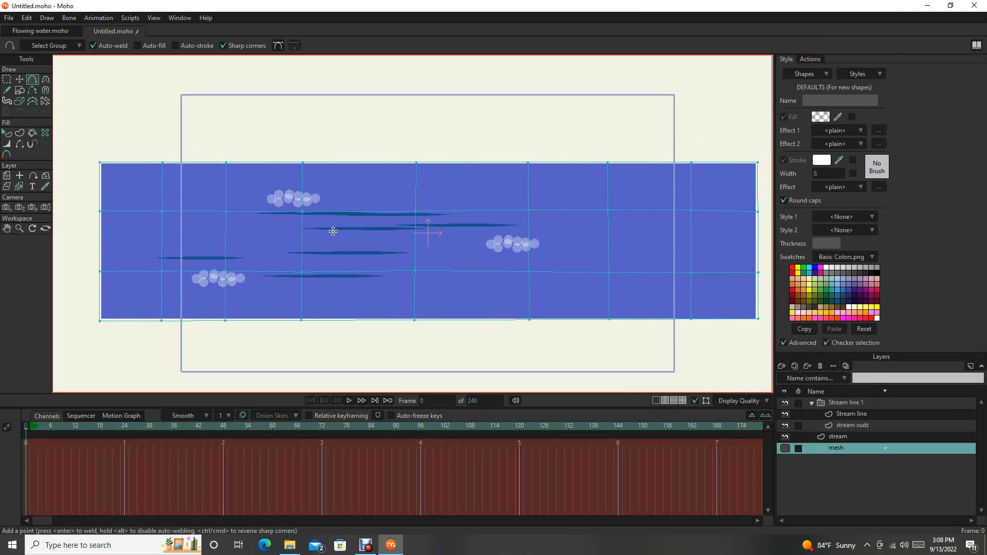
Step: On frame 1, pull the mesh's upper middle point slightly upward to bulge the stream's surface, and undo the neighbouring point's move
{"action": "key", "text": "t"}
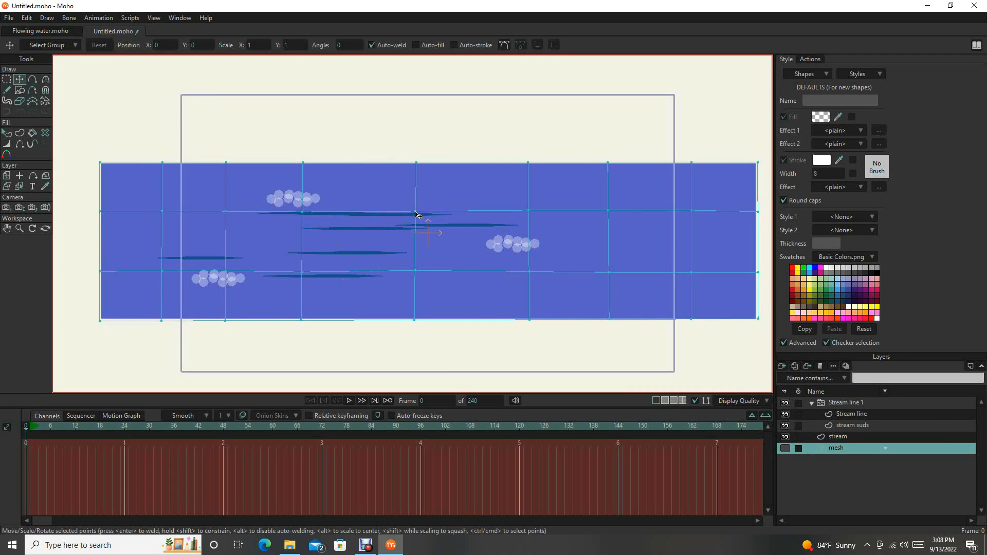
{"action": "left_click_drag", "start_coordinate": [417, 214], "coordinate": [416, 207]}
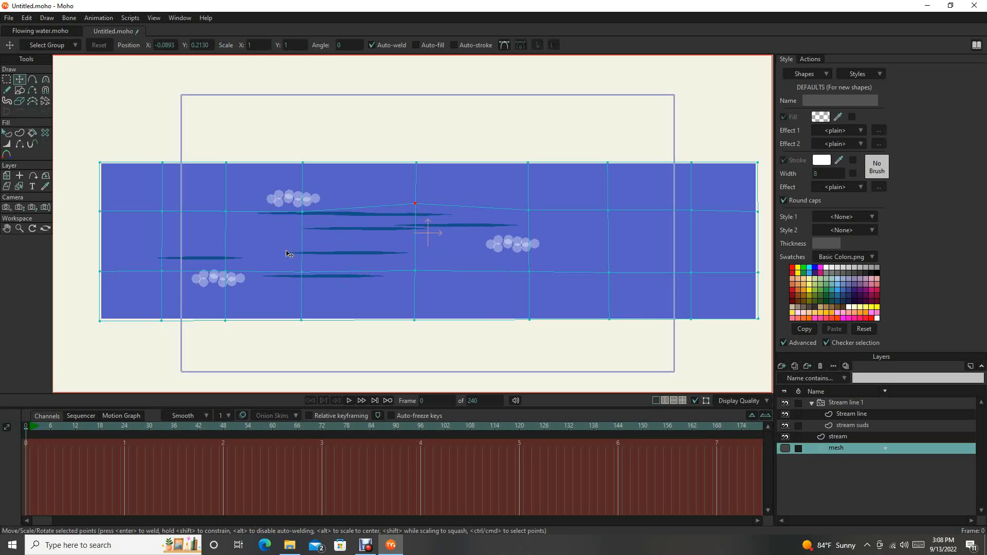
{"action": "key", "text": "ctrl+Right"}
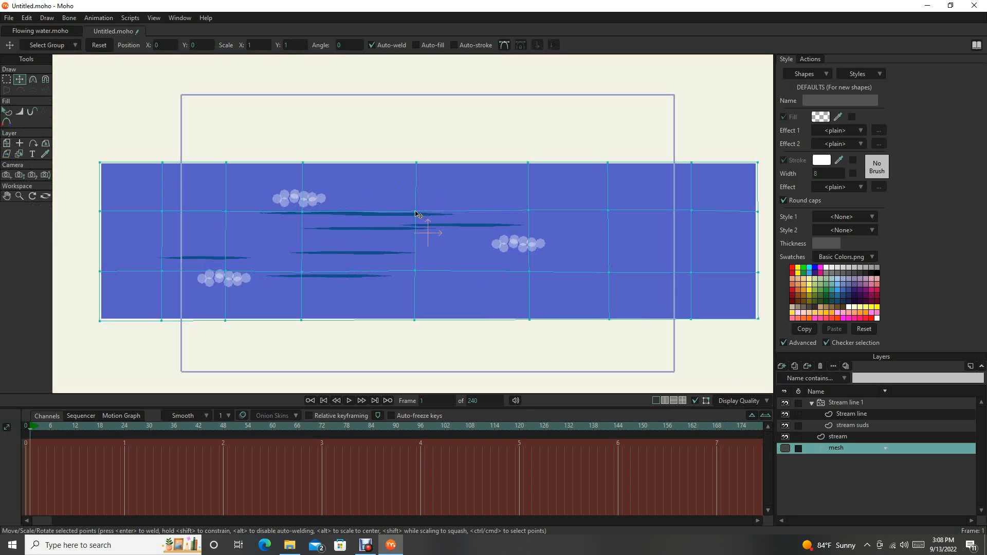
{"action": "mouse_move", "coordinate": [416, 214]}
{"action": "left_mouse_down"}
{"action": "mouse_move", "coordinate": [409, 184]}
{"action": "mouse_move", "coordinate": [414, 216]}
{"action": "left_mouse_up"}
{"action": "left_click_drag", "start_coordinate": [420, 166], "coordinate": [402, 157]}
{"action": "mouse_move", "coordinate": [304, 164]}
{"action": "left_mouse_down"}
{"action": "mouse_move", "coordinate": [302, 147]}
{"action": "mouse_move", "coordinate": [329, 177]}
{"action": "mouse_move", "coordinate": [346, 159]}
{"action": "mouse_move", "coordinate": [331, 183]}
{"action": "mouse_move", "coordinate": [316, 166]}
{"action": "left_mouse_up"}
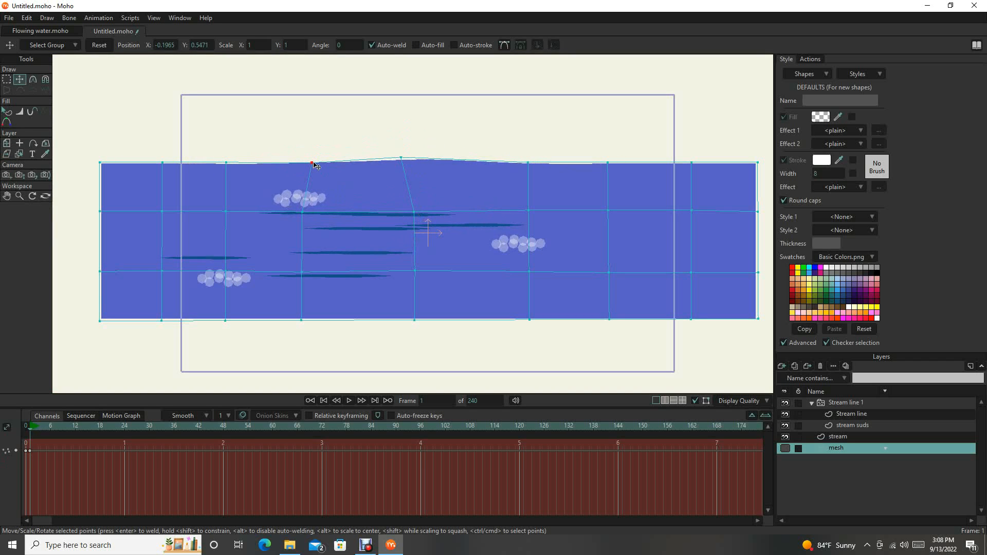
{"action": "key", "text": "ctrl+z"}
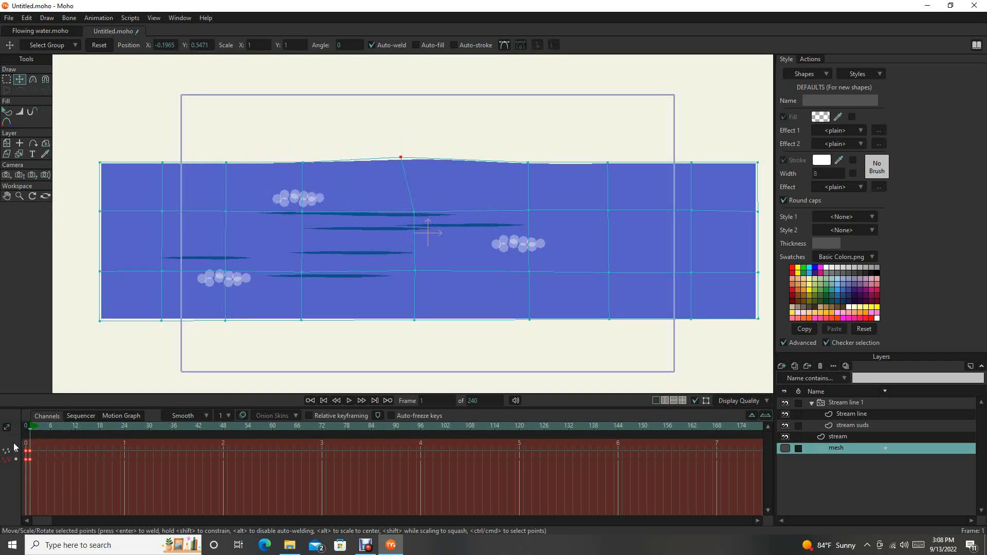
Step: Undo the upper middle point's move, and on frame 1 raise the mesh's third column of points slightly
{"action": "key", "text": "ctrl+z"}
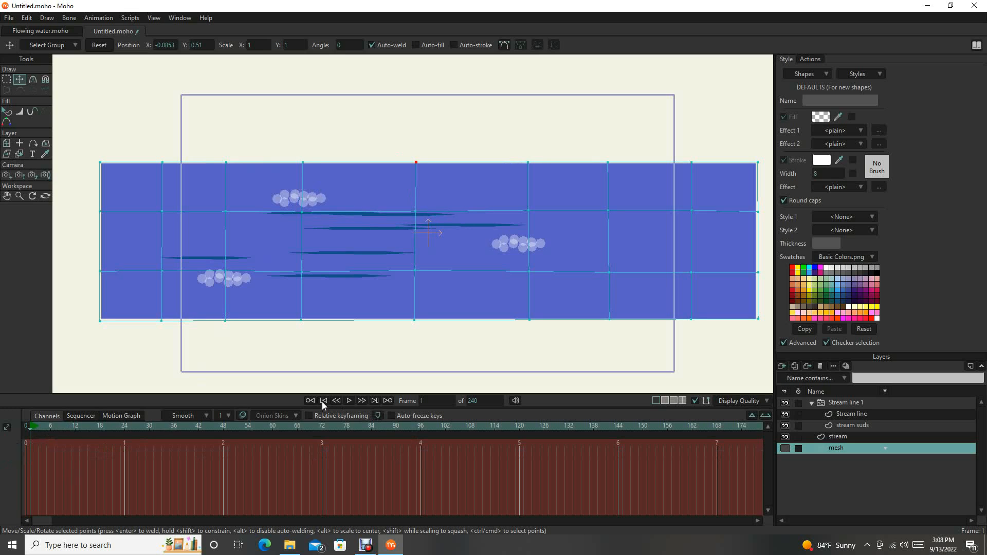
{"action": "left_click", "coordinate": [323, 401]}
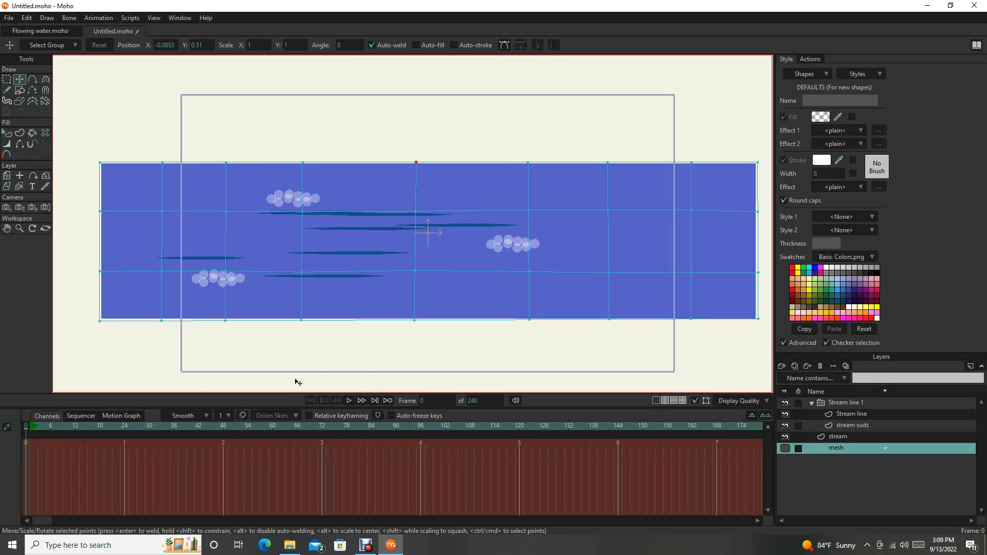
{"action": "key", "text": "Right"}
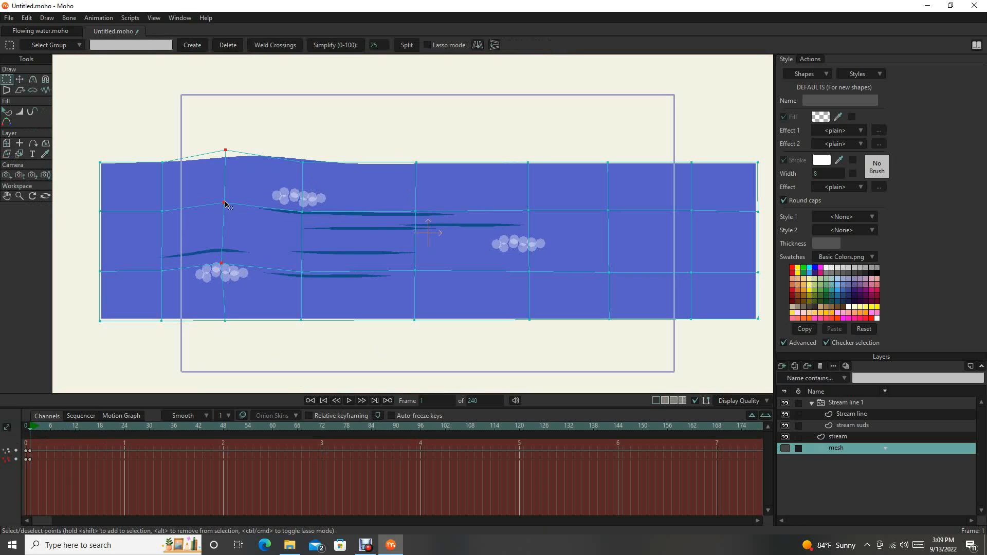
{"action": "key", "text": "t"}
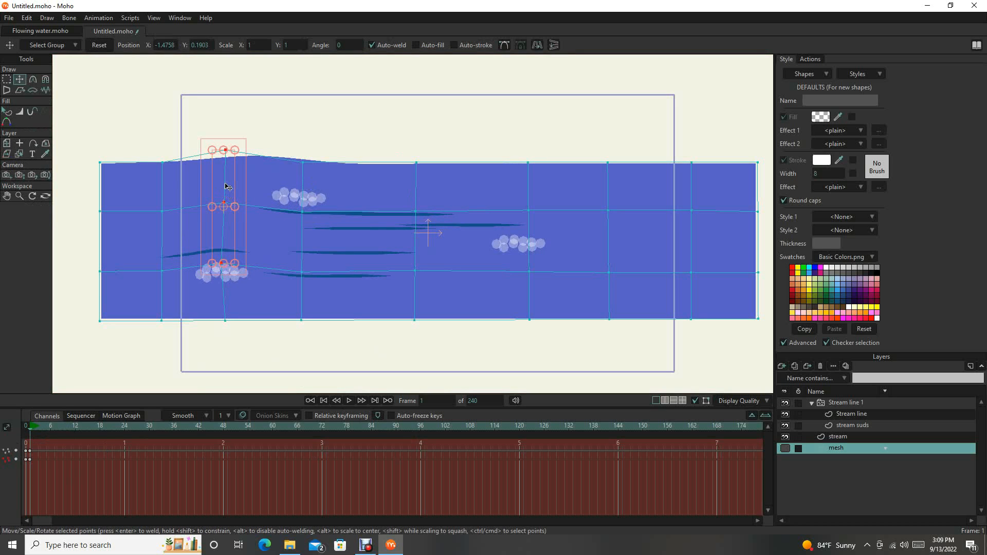
{"action": "left_click_drag", "start_coordinate": [225, 184], "coordinate": [226, 186]}
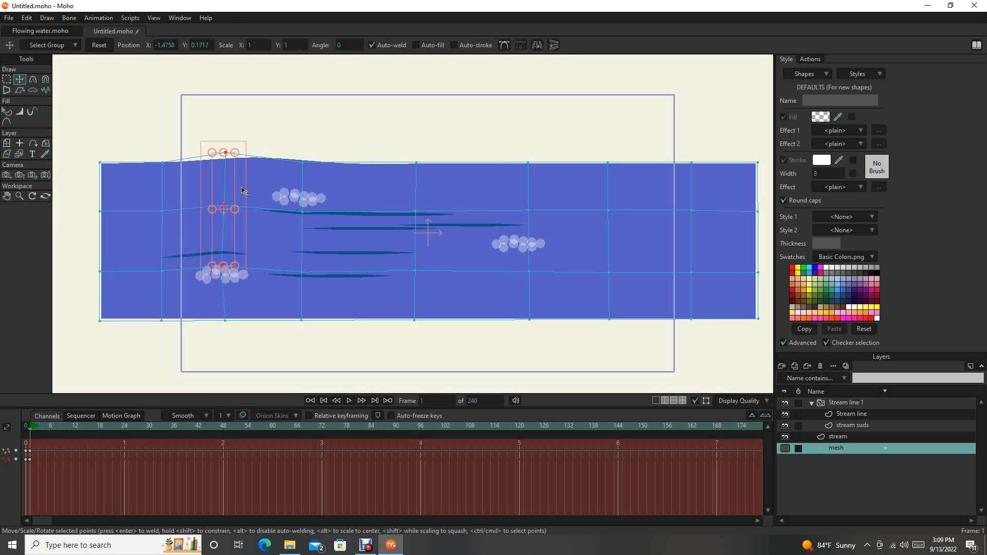
Step: On frame 1, lower the mesh's fourth and sixth point columns and raise the fifth and seventh slightly to form a wave
{"action": "left_click_drag", "start_coordinate": [271, 135], "coordinate": [329, 333]}
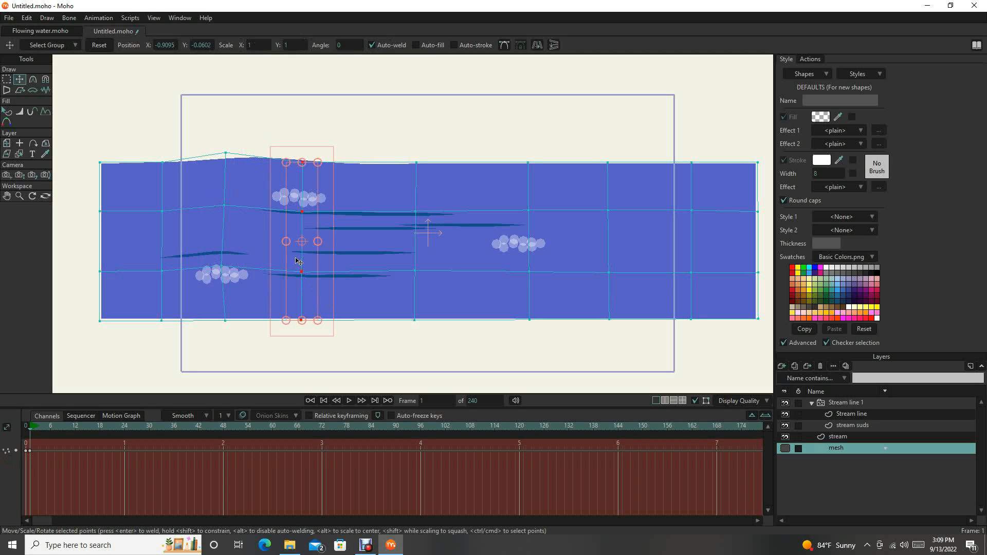
{"action": "left_click_drag", "start_coordinate": [304, 261], "coordinate": [308, 269]}
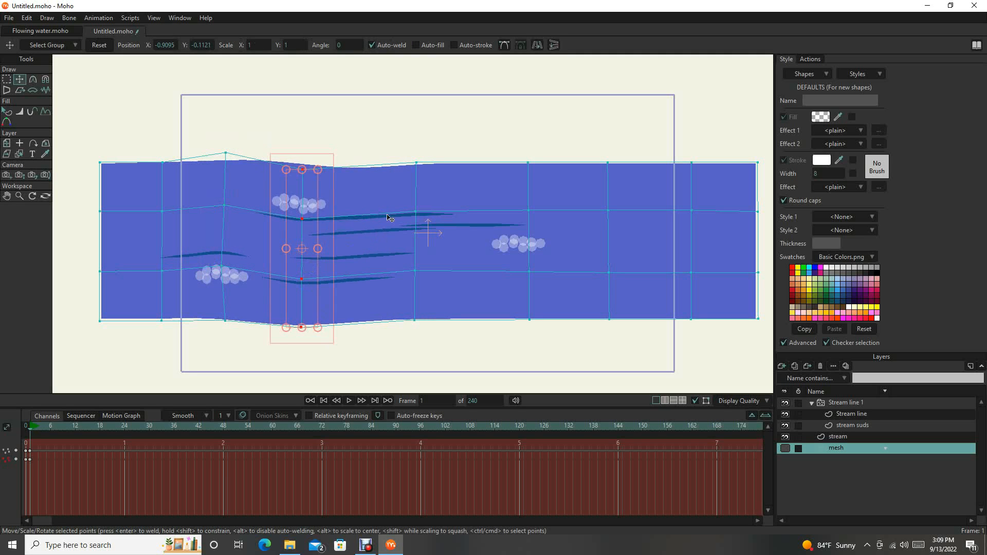
{"action": "left_click_drag", "start_coordinate": [390, 127], "coordinate": [448, 318]}
{"action": "left_click_drag", "start_coordinate": [427, 251], "coordinate": [426, 244]}
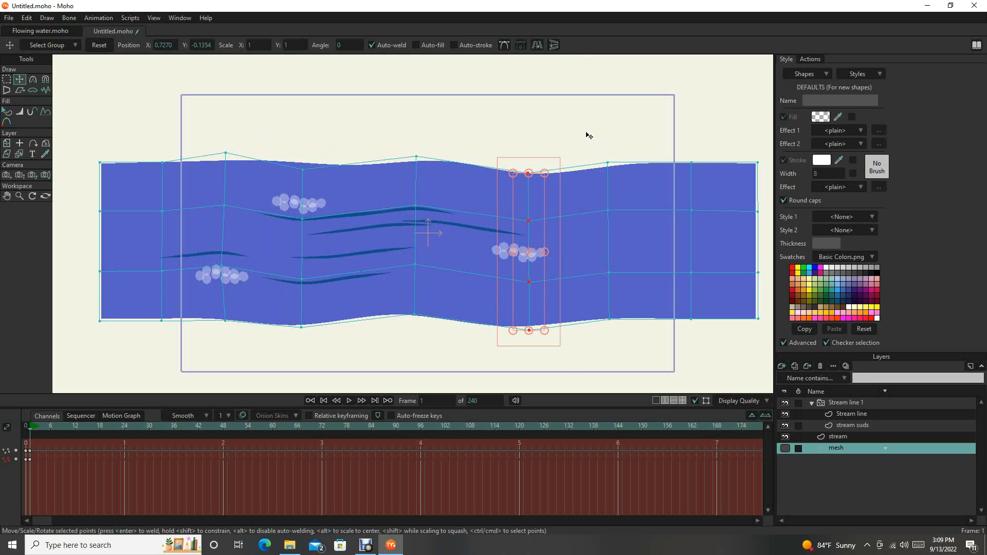
{"action": "left_click_drag", "start_coordinate": [587, 141], "coordinate": [657, 402]}
{"action": "key", "text": "t"}
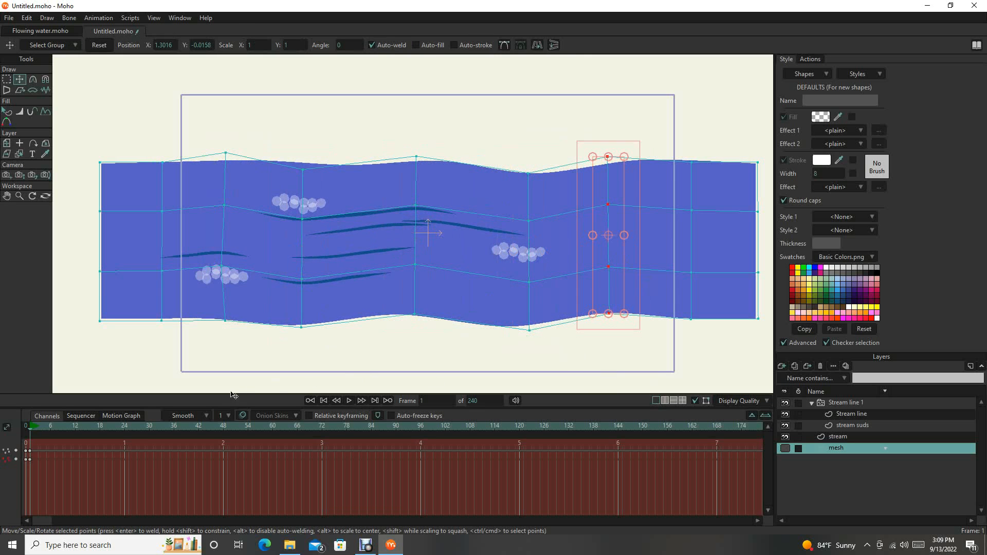
Step: On frame 24, lower the mesh's third column of points and raise the fourth column slightly
{"action": "left_click_drag", "start_coordinate": [65, 427], "coordinate": [123, 433]}
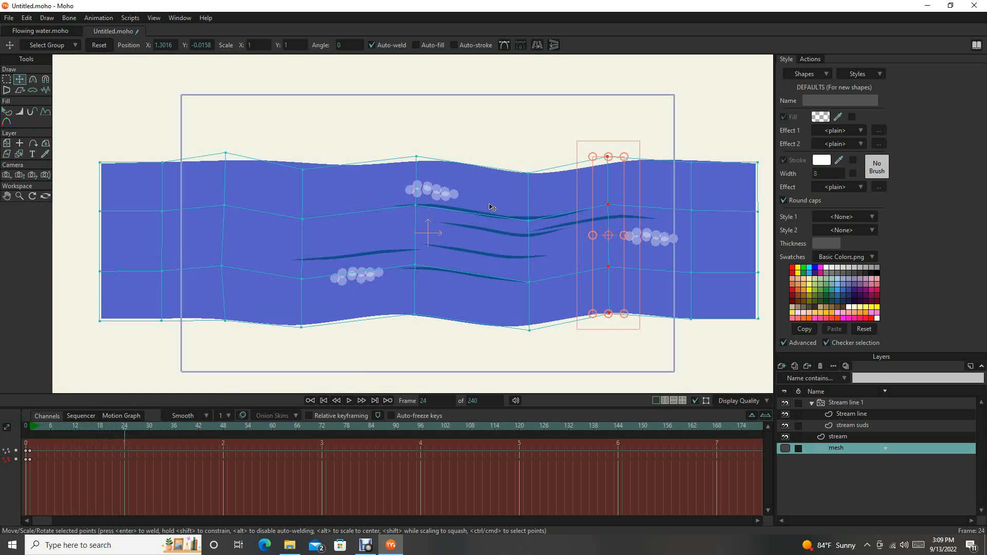
{"action": "left_click_drag", "start_coordinate": [209, 142], "coordinate": [238, 334]}
{"action": "left_click_drag", "start_coordinate": [226, 242], "coordinate": [226, 259]}
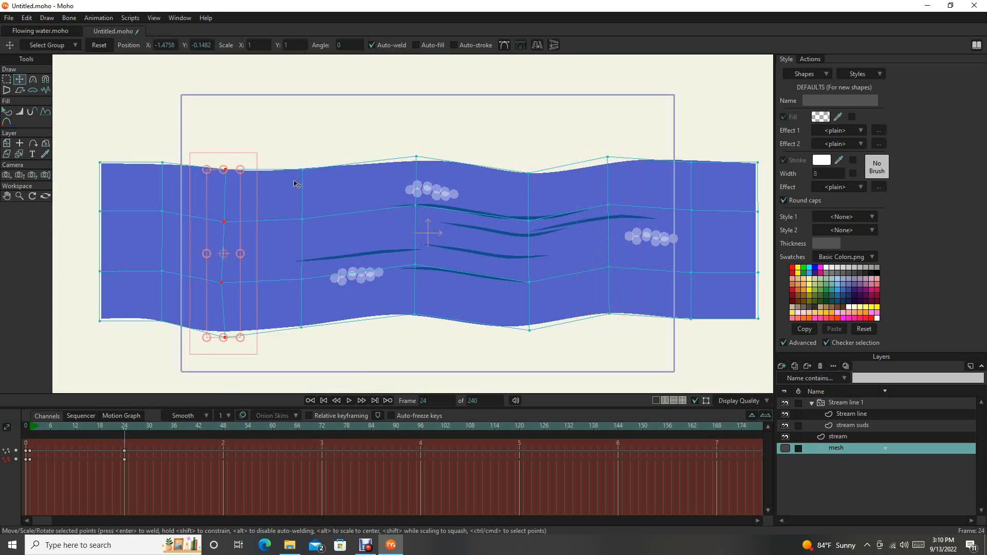
{"action": "left_click_drag", "start_coordinate": [290, 158], "coordinate": [315, 335]}
{"action": "left_click_drag", "start_coordinate": [303, 251], "coordinate": [304, 242]}
Step: On frame 24, lower the mesh's fifth and seventh point columns and raise the sixth to reverse the wave
{"action": "left_click_drag", "start_coordinate": [403, 146], "coordinate": [428, 325]}
{"action": "left_click_drag", "start_coordinate": [418, 257], "coordinate": [417, 315]}
{"action": "key", "text": "ctrl+z"}
{"action": "left_click_drag", "start_coordinate": [596, 147], "coordinate": [622, 329]}
{"action": "left_click_drag", "start_coordinate": [580, 257], "coordinate": [579, 280]}
{"action": "left_click_drag", "start_coordinate": [516, 160], "coordinate": [542, 342]}
{"action": "left_click_drag", "start_coordinate": [538, 275], "coordinate": [538, 267]}
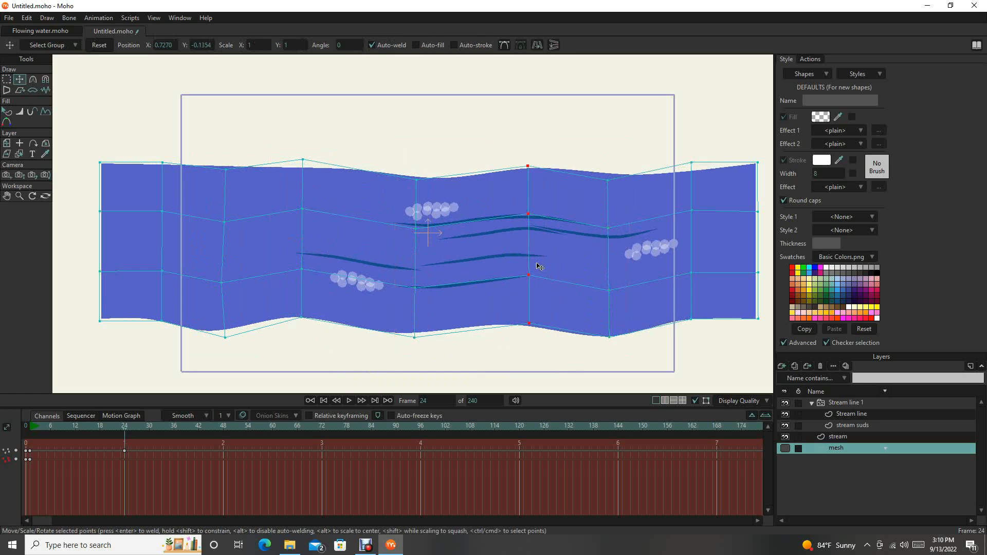
Step: On frame 0, add extra points along the stream shape's edges so that it bends more smoothly with the mesh
{"action": "left_click_drag", "start_coordinate": [44, 425], "coordinate": [124, 433]}
{"action": "left_click", "coordinate": [848, 437]}
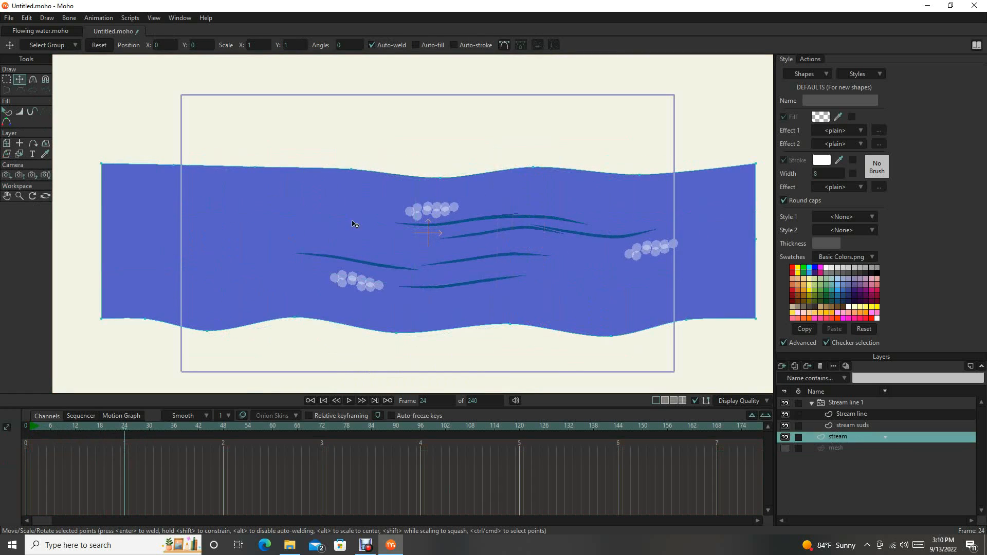
{"action": "scroll", "coordinate": [266, 180], "scroll_direction": "up", "scroll_amount": 2}
{"action": "left_click", "coordinate": [849, 448]}
{"action": "left_click", "coordinate": [856, 435]}
{"action": "left_click", "coordinate": [337, 399]}
{"action": "left_click", "coordinate": [311, 161]}
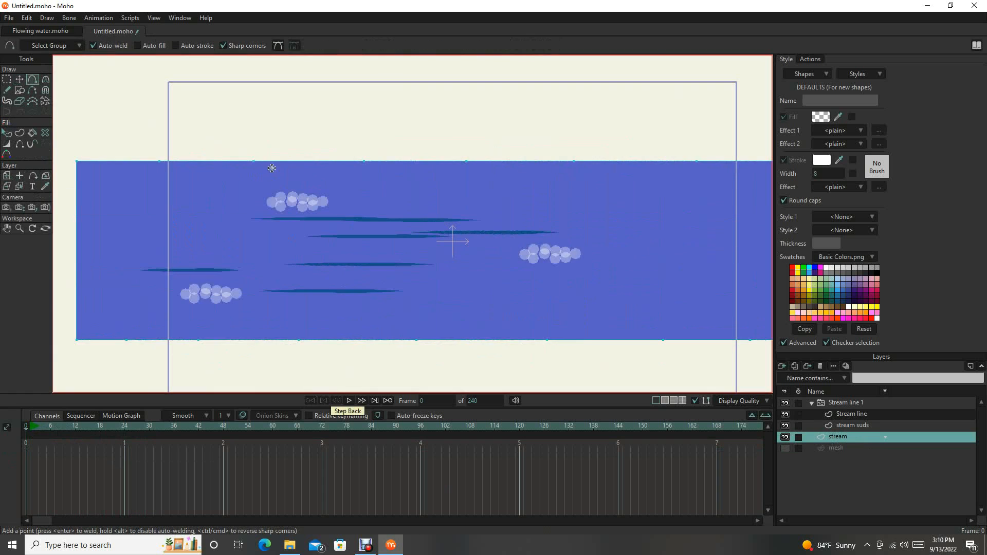
{"action": "left_click", "coordinate": [213, 161]}
{"action": "left_click_drag", "start_coordinate": [643, 159], "coordinate": [563, 127]}
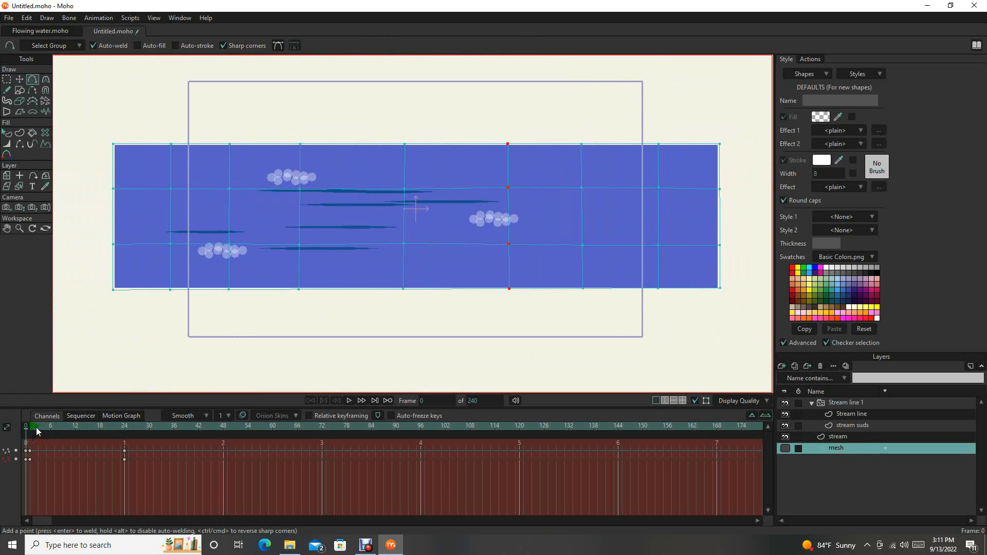
Step: On frame 8, select all points of the stream layer and make their curvature smooth
{"action": "left_click_drag", "start_coordinate": [36, 427], "coordinate": [59, 460]}
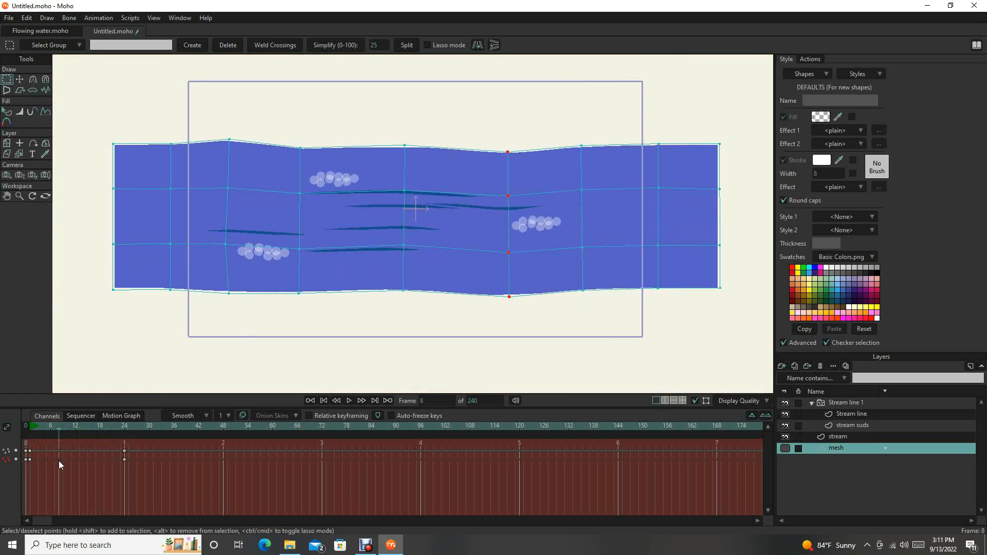
{"action": "scroll", "coordinate": [256, 145], "scroll_direction": "up", "scroll_amount": 4}
{"action": "scroll", "coordinate": [192, 136], "scroll_direction": "down", "scroll_amount": 3}
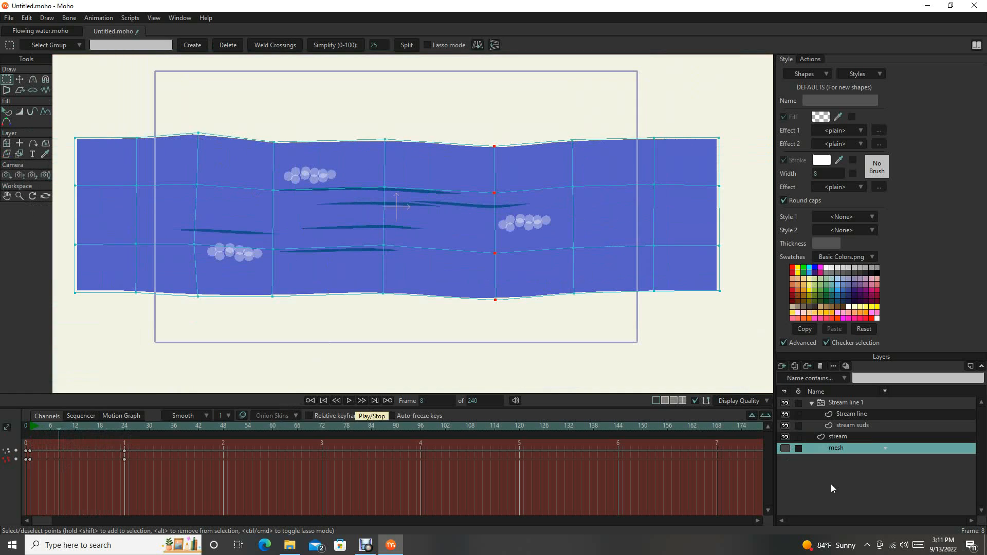
{"action": "left_click", "coordinate": [843, 437]}
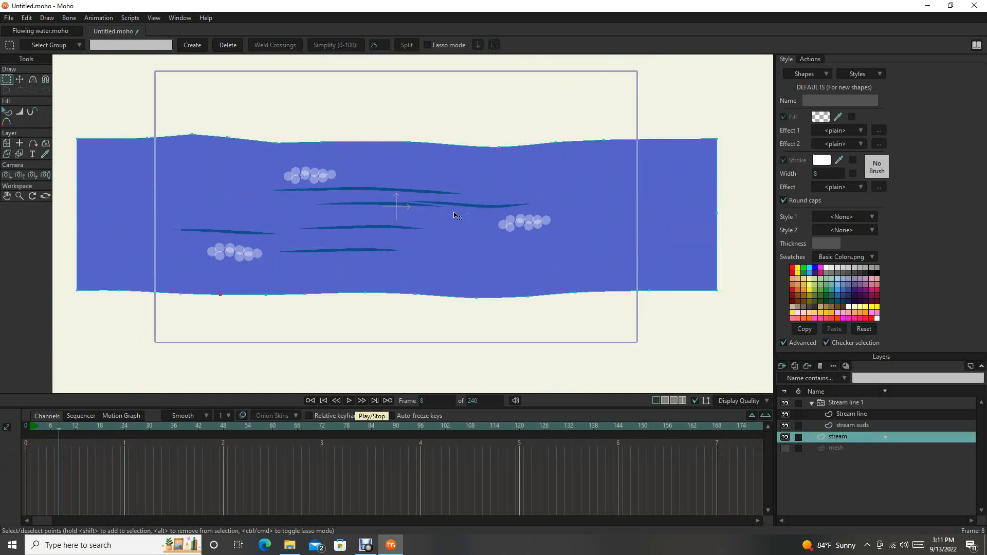
{"action": "scroll", "coordinate": [256, 174], "scroll_direction": "down", "scroll_amount": 3}
{"action": "left_click_drag", "start_coordinate": [216, 138], "coordinate": [709, 326]}
{"action": "scroll", "coordinate": [341, 110], "scroll_direction": "up", "scroll_amount": 1}
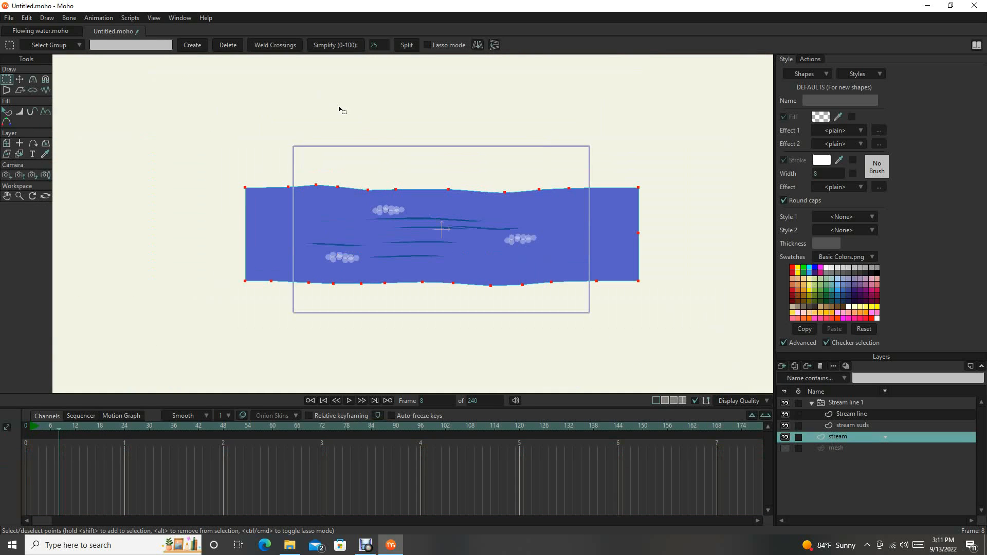
{"action": "left_click", "coordinate": [33, 79]}
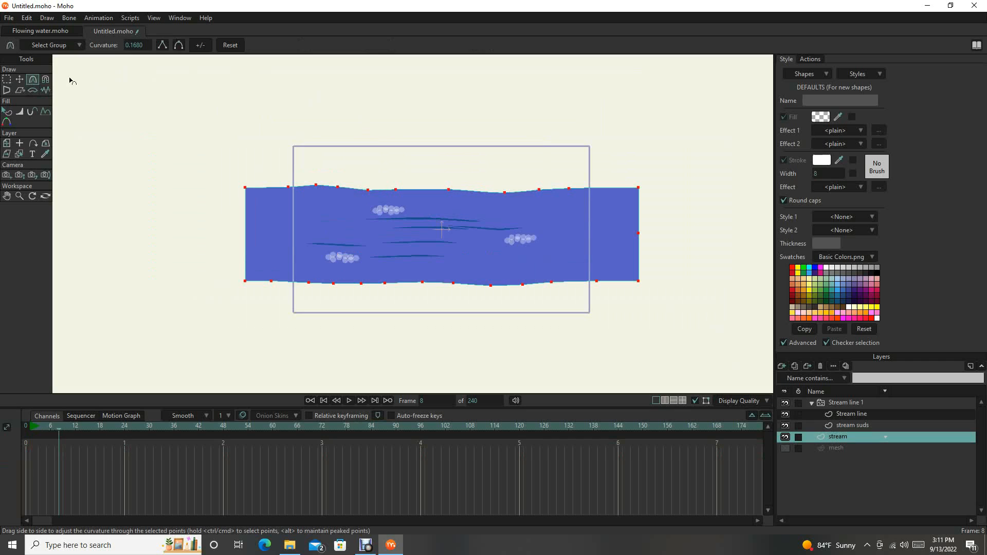
{"action": "left_click", "coordinate": [180, 47]}
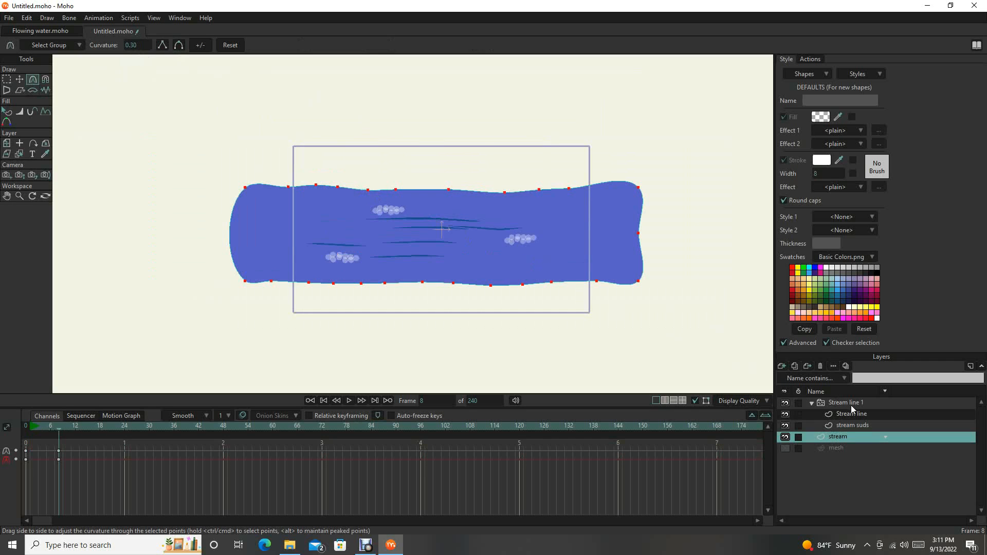
Step: On the mesh layer, copy the frame 1 keyframes and paste them at frame 45
{"action": "left_click", "coordinate": [844, 447]}
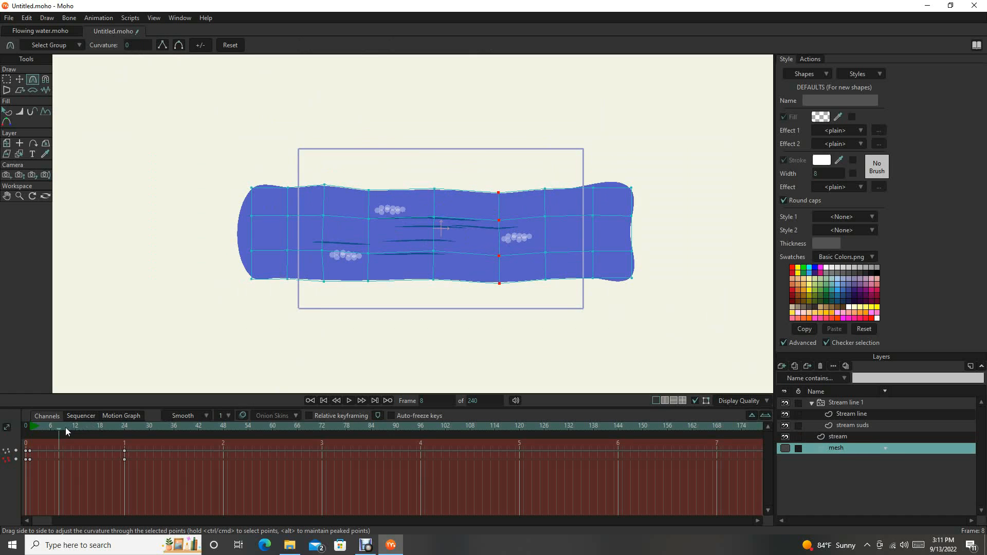
{"action": "left_click_drag", "start_coordinate": [66, 432], "coordinate": [116, 446]}
{"action": "scroll", "coordinate": [346, 241], "scroll_direction": "up", "scroll_amount": 5}
{"action": "scroll", "coordinate": [329, 240], "scroll_direction": "down", "scroll_amount": 3}
{"action": "scroll", "coordinate": [452, 271], "scroll_direction": "down", "scroll_amount": 2}
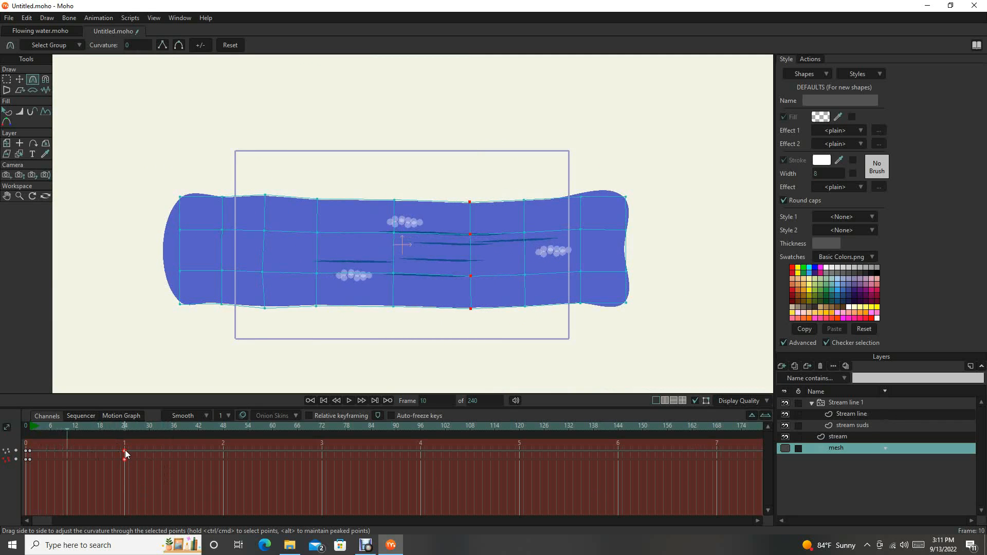
{"action": "left_click", "coordinate": [125, 451]}
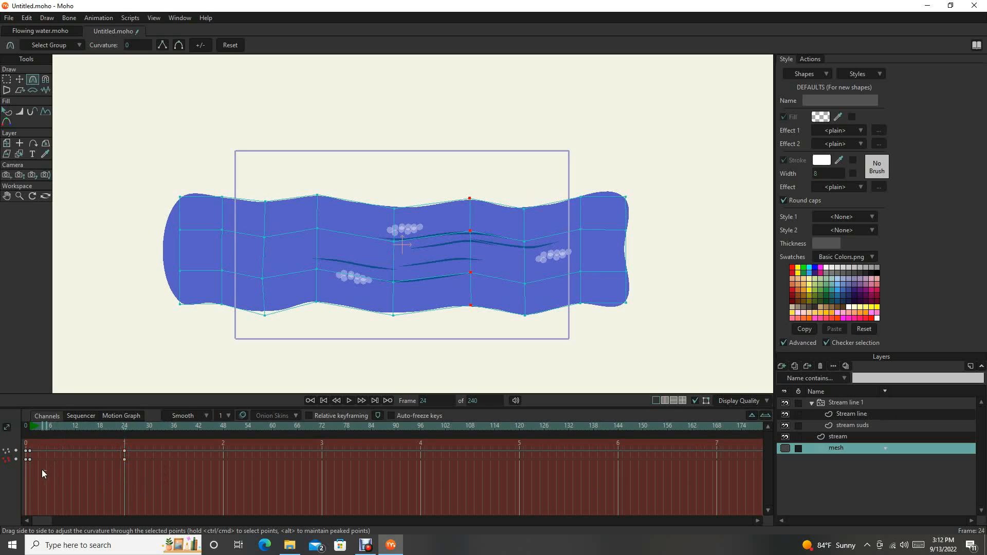
{"action": "left_click_drag", "start_coordinate": [41, 470], "coordinate": [28, 445]}
{"action": "left_click_drag", "start_coordinate": [122, 430], "coordinate": [209, 427]}
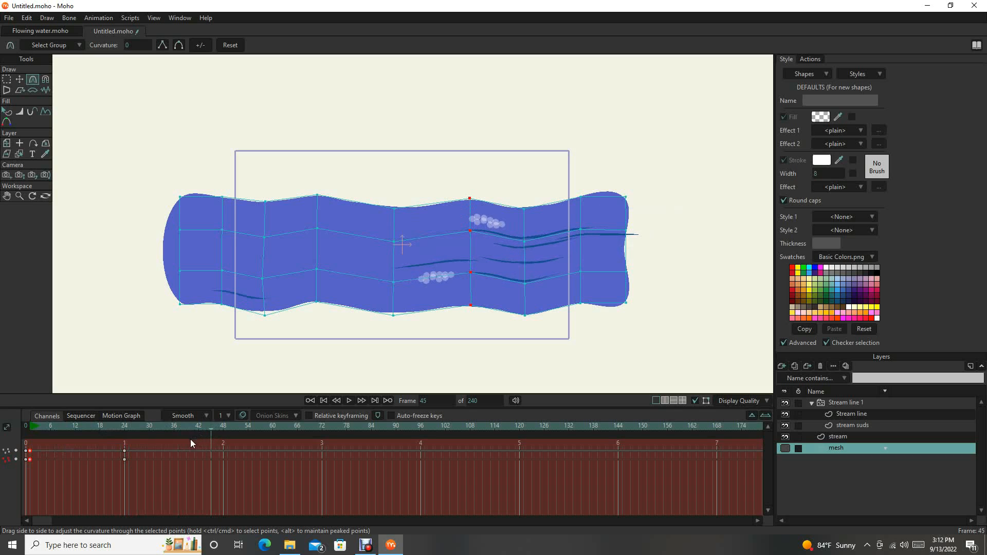
{"action": "key", "text": "ctrl+v"}
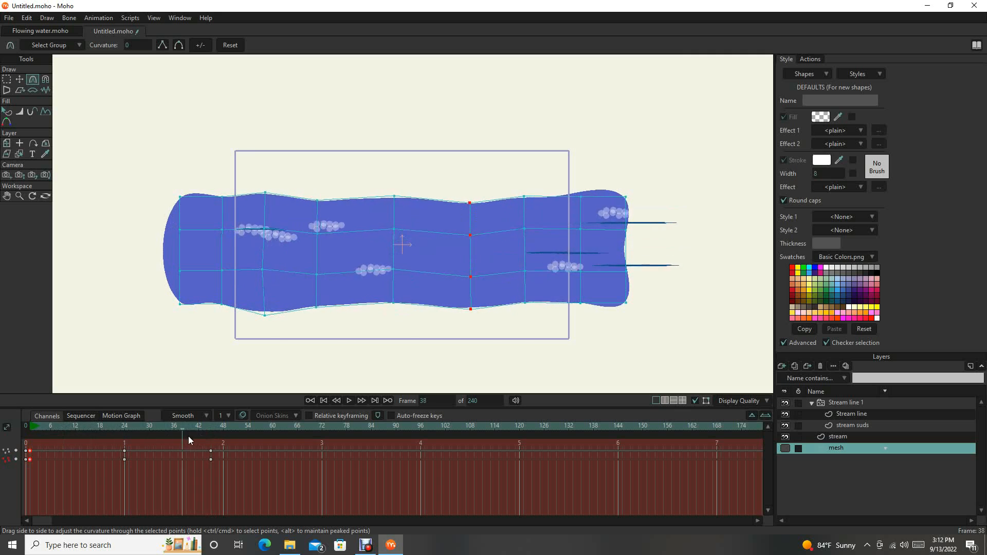
Step: Set the mesh keyframes at frame 45 to Cycle interpolation, looping back to absolute frame 2
{"action": "left_click_drag", "start_coordinate": [211, 440], "coordinate": [190, 440]}
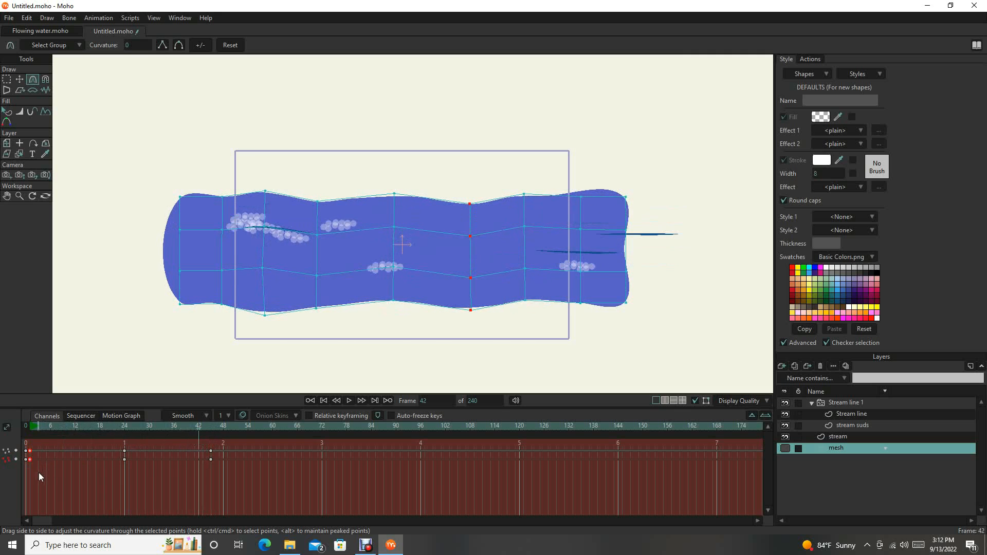
{"action": "left_click", "coordinate": [35, 459]}
{"action": "left_click", "coordinate": [211, 451]}
{"action": "right_click", "coordinate": [212, 450]}
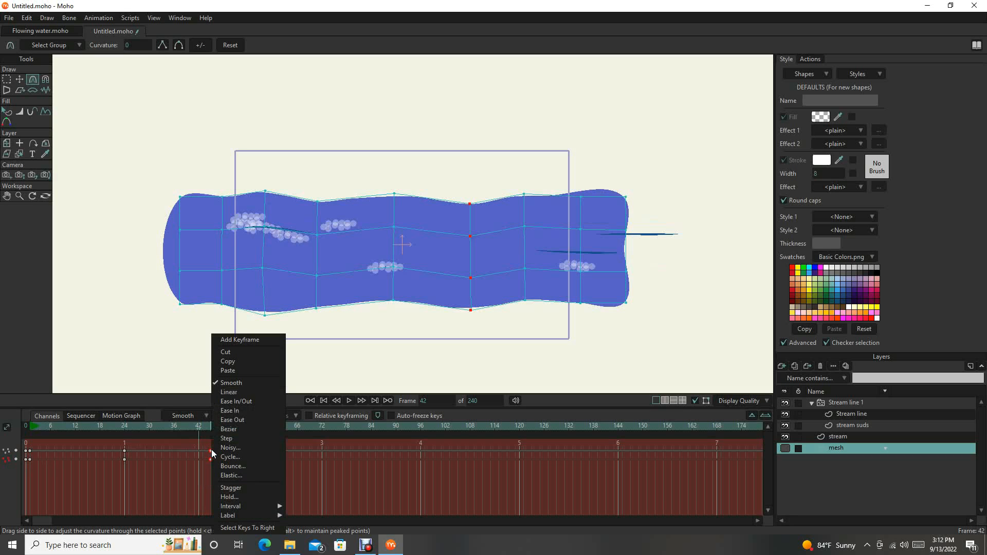
{"action": "left_click", "coordinate": [236, 456]}
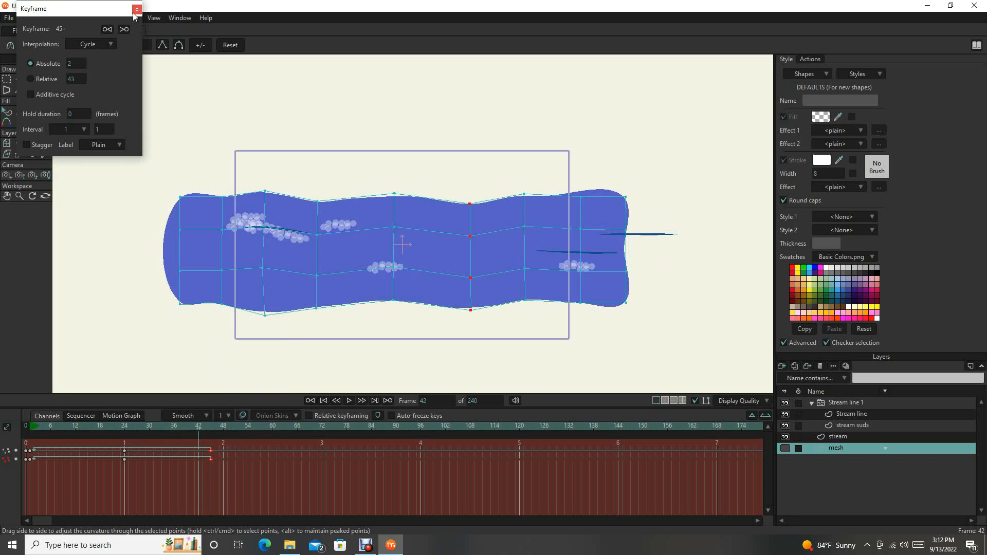
{"action": "left_click", "coordinate": [137, 10]}
Step: Play back the animation to check the cycling wave motion of the stream, and stop it
{"action": "left_click", "coordinate": [348, 400]}
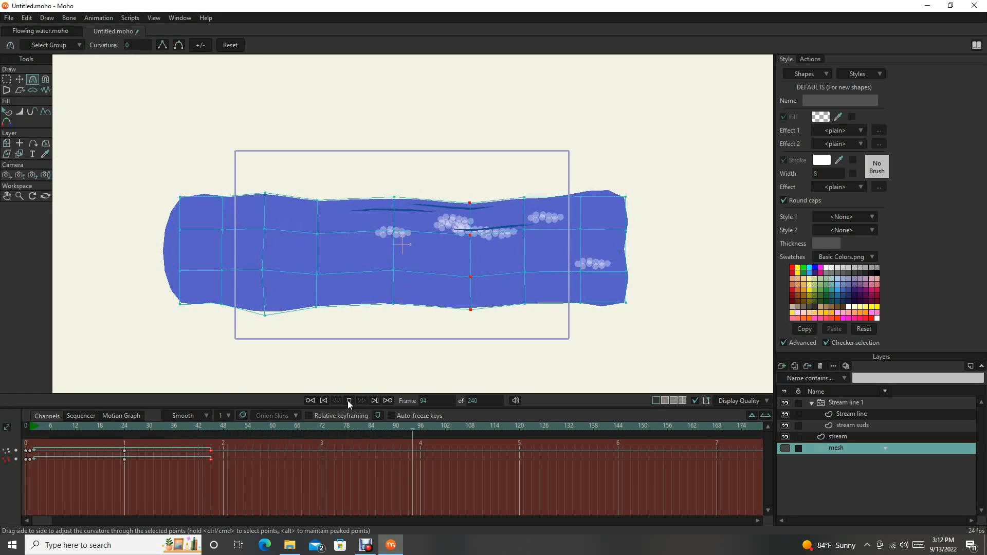
{"action": "scroll", "coordinate": [520, 229], "scroll_direction": "up", "scroll_amount": 5}
{"action": "scroll", "coordinate": [520, 228], "scroll_direction": "down", "scroll_amount": 5}
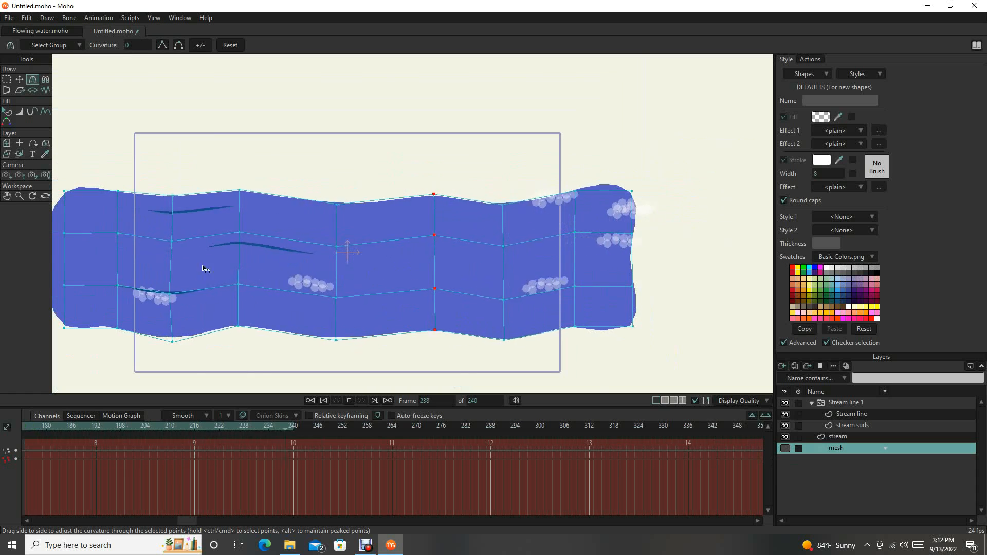
{"action": "left_click", "coordinate": [348, 404]}
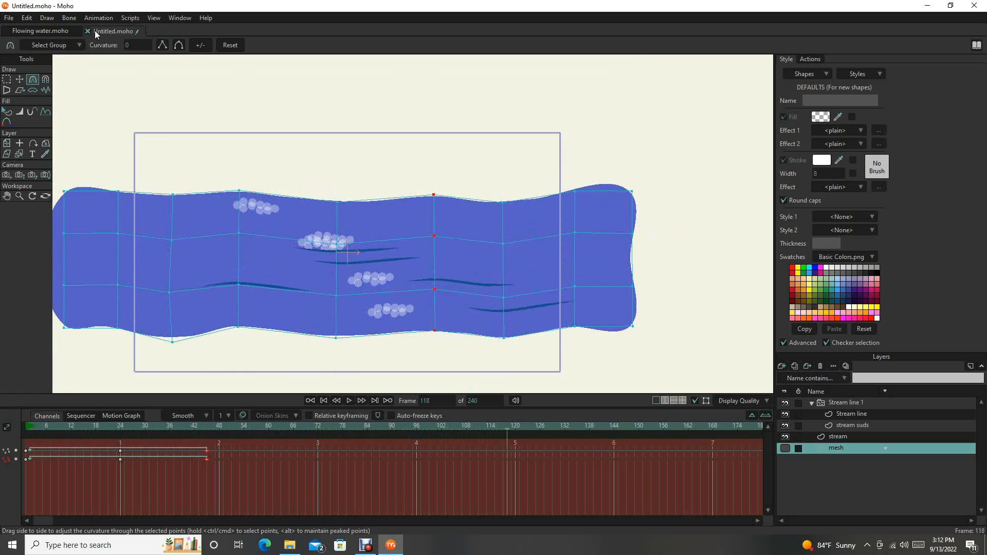
Step: Switch to the Flowing water.moho document, play its animation briefly and examine the water drops at the waterfall's edge
{"action": "left_click", "coordinate": [46, 29]}
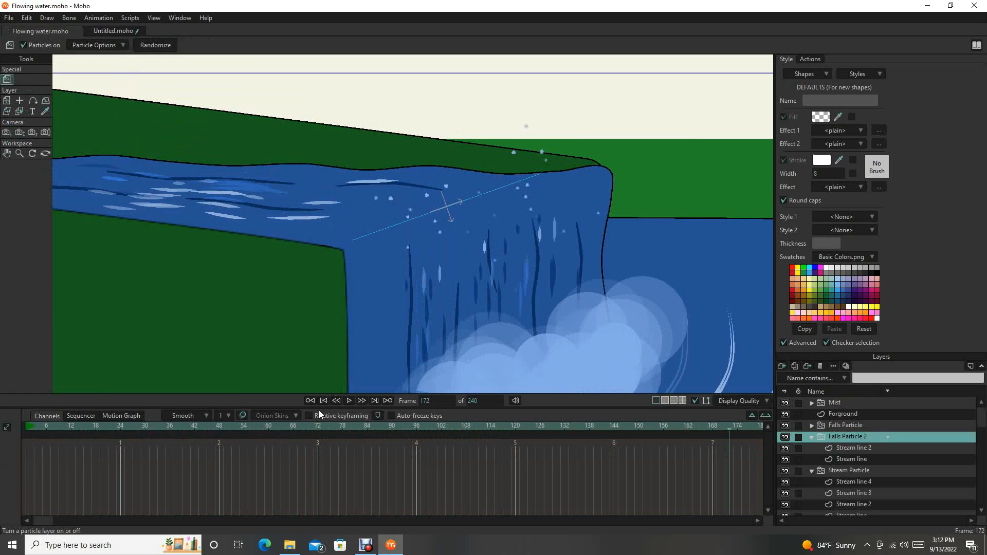
{"action": "left_click", "coordinate": [349, 400]}
{"action": "left_click", "coordinate": [349, 400]}
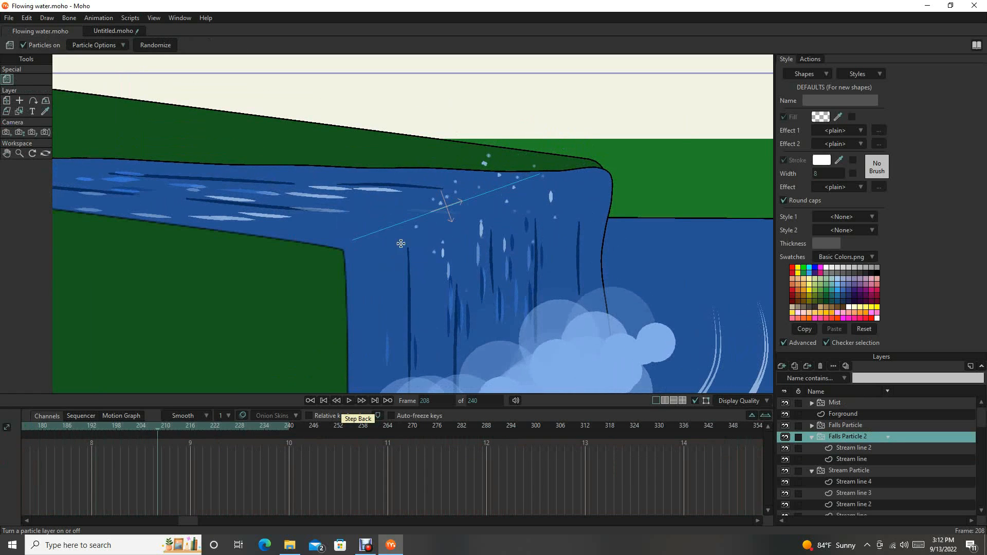
{"action": "scroll", "coordinate": [452, 211], "scroll_direction": "up", "scroll_amount": 2}
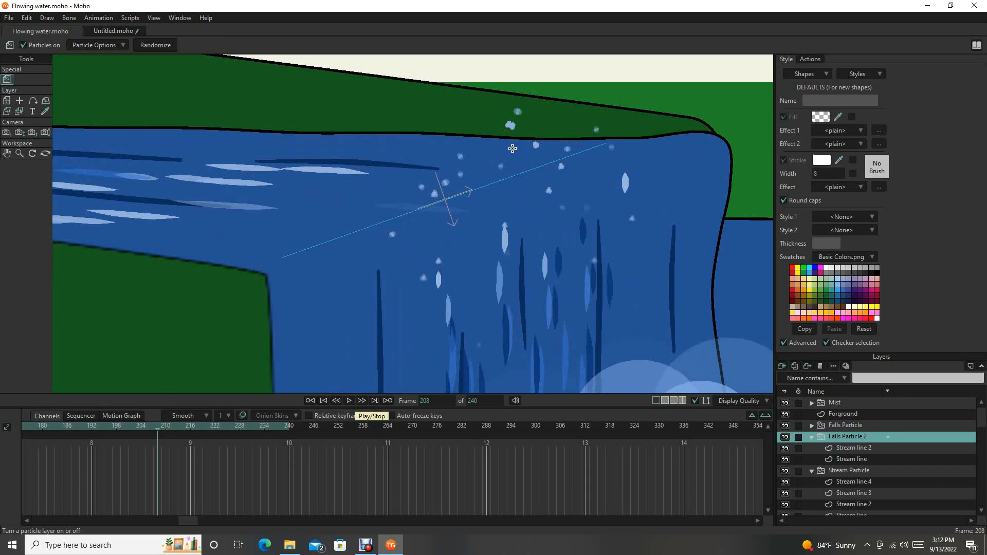
Step: Examine the splash drops along the waterfall's upper edge close up
{"action": "scroll", "coordinate": [513, 149], "scroll_direction": "up", "scroll_amount": 2}
{"action": "scroll", "coordinate": [465, 199], "scroll_direction": "up", "scroll_amount": 2}
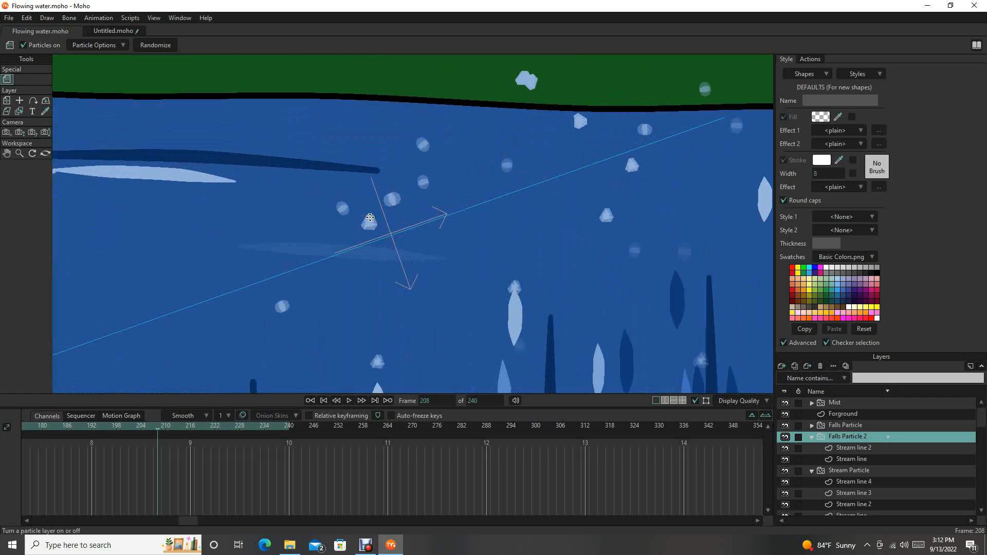
{"action": "scroll", "coordinate": [428, 200], "scroll_direction": "down", "scroll_amount": 1}
{"action": "scroll", "coordinate": [427, 198], "scroll_direction": "up", "scroll_amount": 3}
{"action": "scroll", "coordinate": [442, 185], "scroll_direction": "down", "scroll_amount": 5}
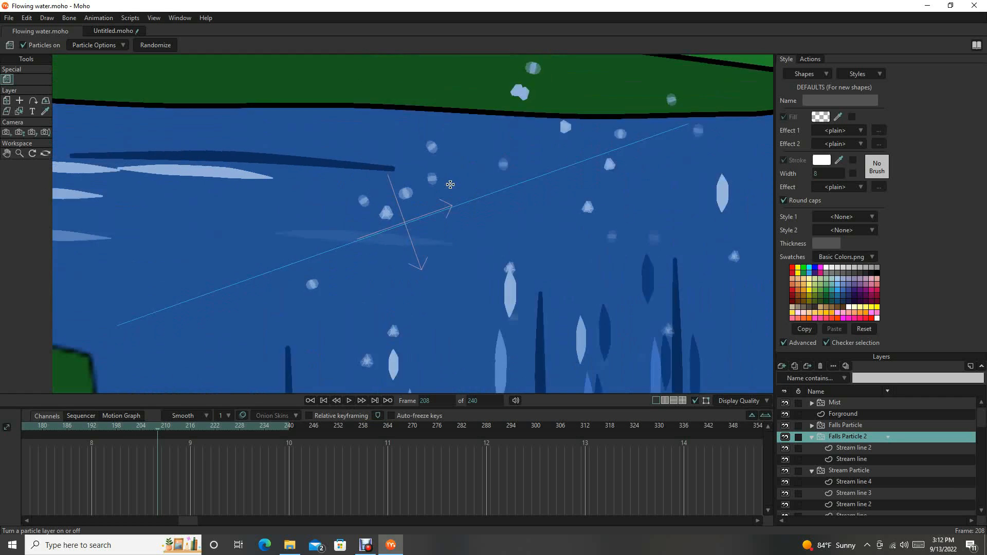
{"action": "left_click_drag", "start_coordinate": [454, 214], "coordinate": [414, 237]}
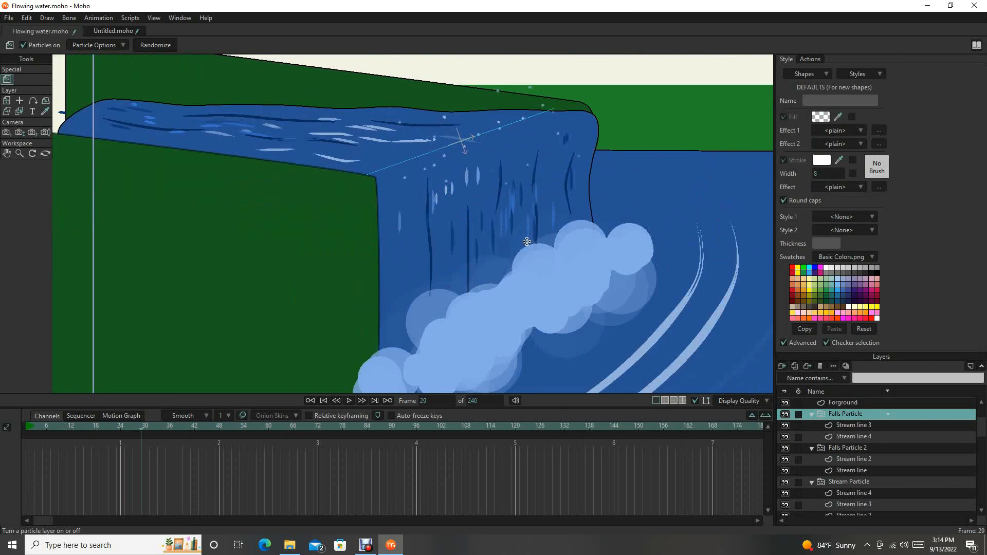
Step: Play the animation and examine the stream lines and drops spilling over the waterfall's edge
{"action": "scroll", "coordinate": [505, 239], "scroll_direction": "down", "scroll_amount": 1}
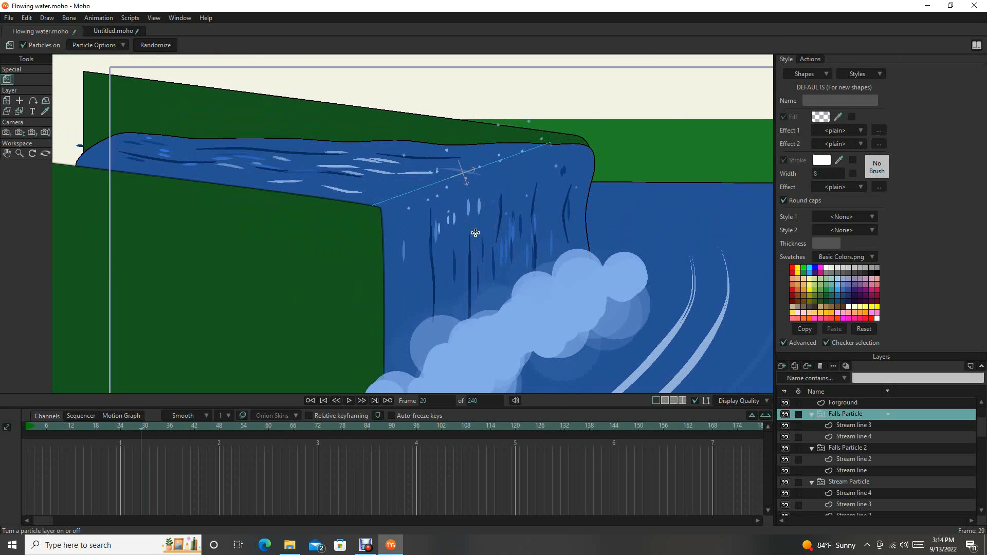
{"action": "left_click", "coordinate": [348, 401]}
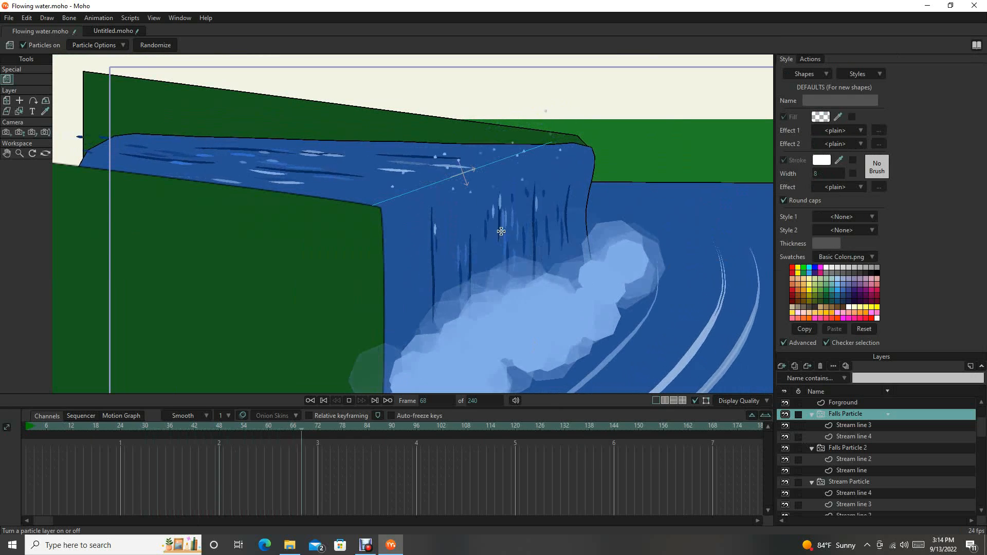
{"action": "scroll", "coordinate": [501, 231], "scroll_direction": "up", "scroll_amount": 5}
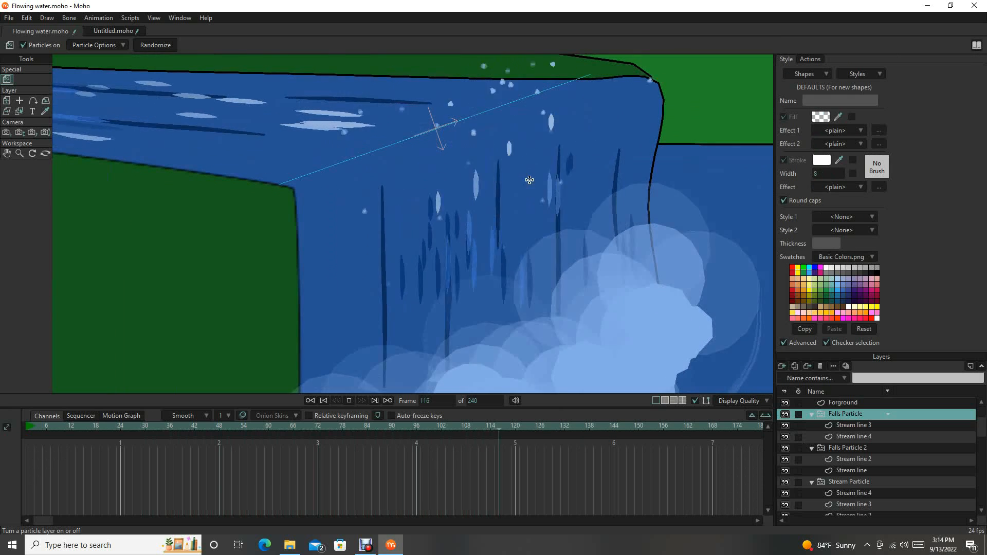
{"action": "left_click_drag", "start_coordinate": [467, 234], "coordinate": [485, 319]}
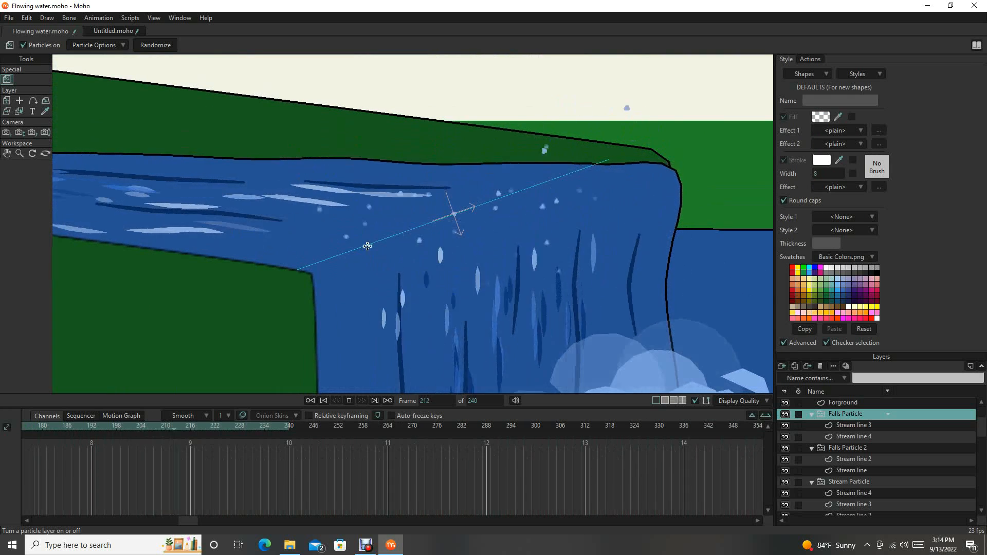
{"action": "scroll", "coordinate": [535, 279], "scroll_direction": "down", "scroll_amount": 5}
{"action": "scroll", "coordinate": [409, 241], "scroll_direction": "up", "scroll_amount": 8}
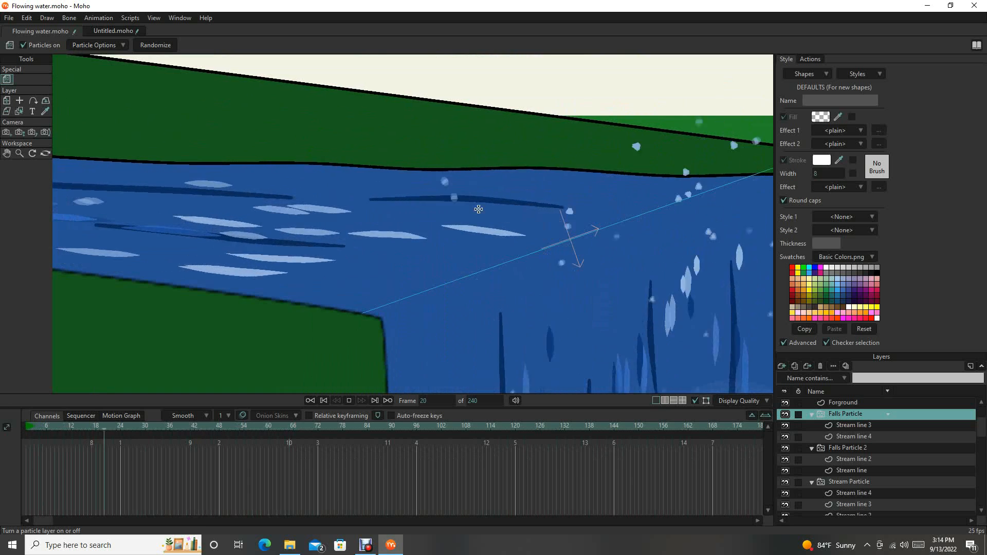
{"action": "scroll", "coordinate": [439, 204], "scroll_direction": "down", "scroll_amount": 4}
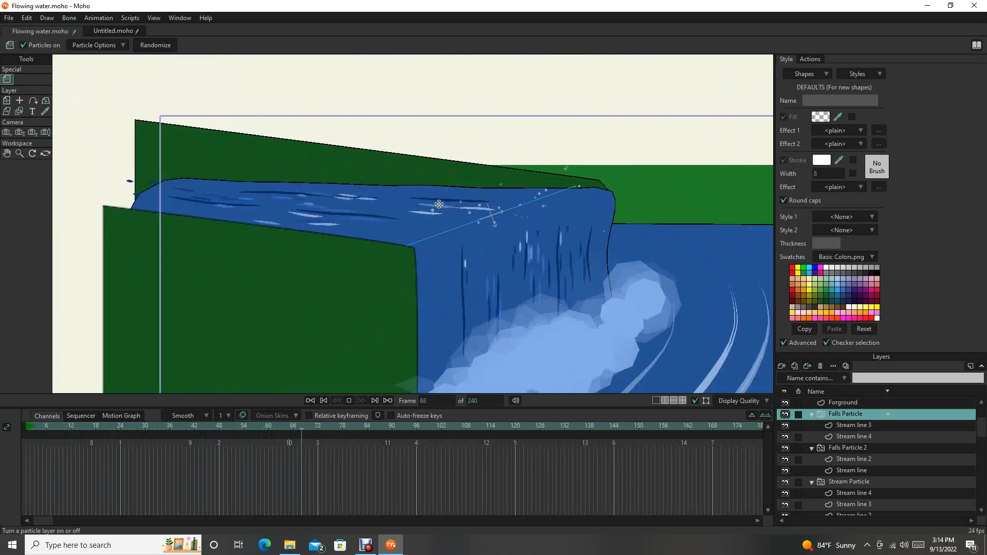
Step: Examine the moving mist and ripples at the waterfall's base, and stop the playback
{"action": "scroll", "coordinate": [439, 204], "scroll_direction": "down", "scroll_amount": 2}
{"action": "left_click_drag", "start_coordinate": [438, 234], "coordinate": [373, 233]}
{"action": "scroll", "coordinate": [427, 270], "scroll_direction": "up", "scroll_amount": 4}
{"action": "left_click_drag", "start_coordinate": [427, 273], "coordinate": [398, 234]}
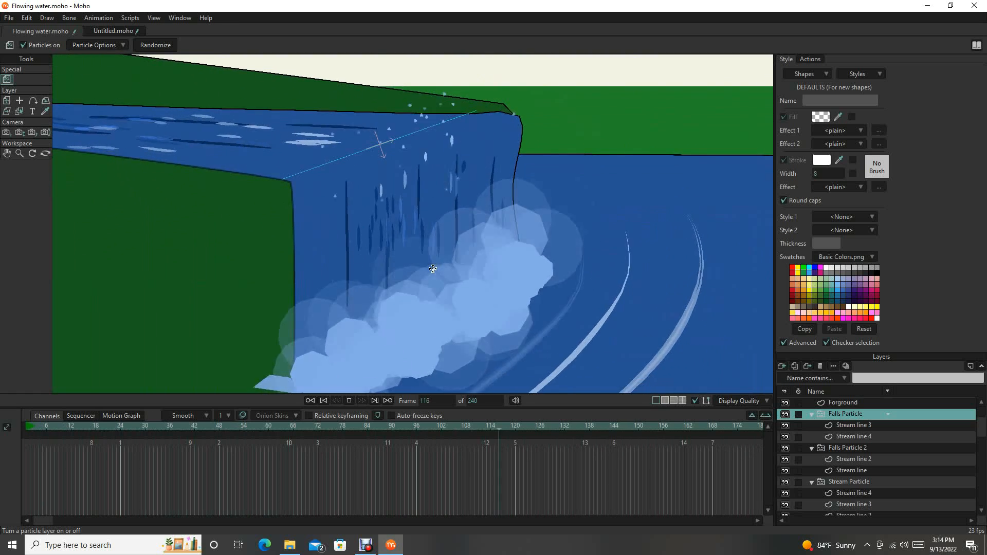
{"action": "scroll", "coordinate": [433, 268], "scroll_direction": "up", "scroll_amount": 2}
{"action": "left_click_drag", "start_coordinate": [392, 350], "coordinate": [418, 204]}
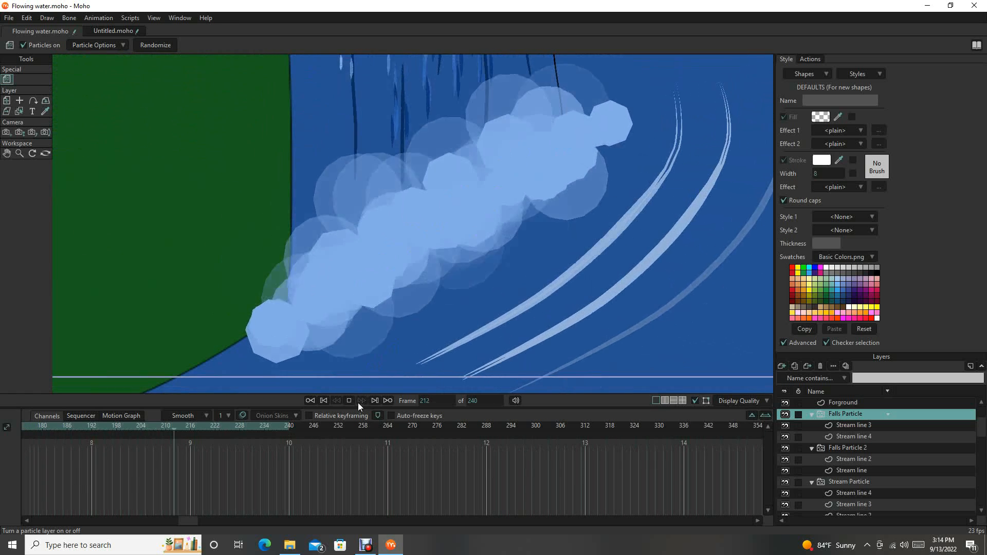
{"action": "left_click", "coordinate": [349, 399]}
Step: Review the Mist layer's particle settings while playing the animation, and close the layer settings
{"action": "scroll", "coordinate": [845, 401], "scroll_direction": "up", "scroll_amount": 1}
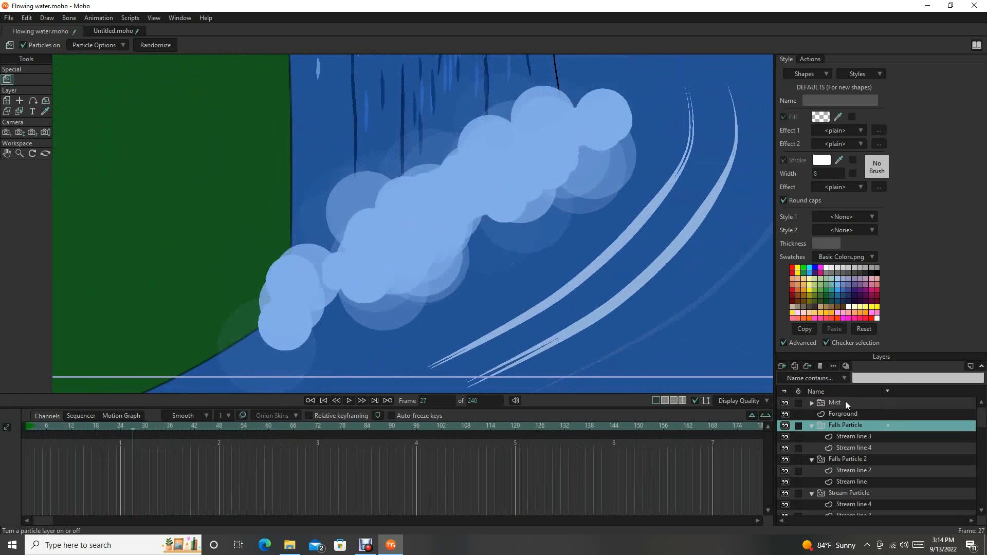
{"action": "double_click", "coordinate": [845, 403]}
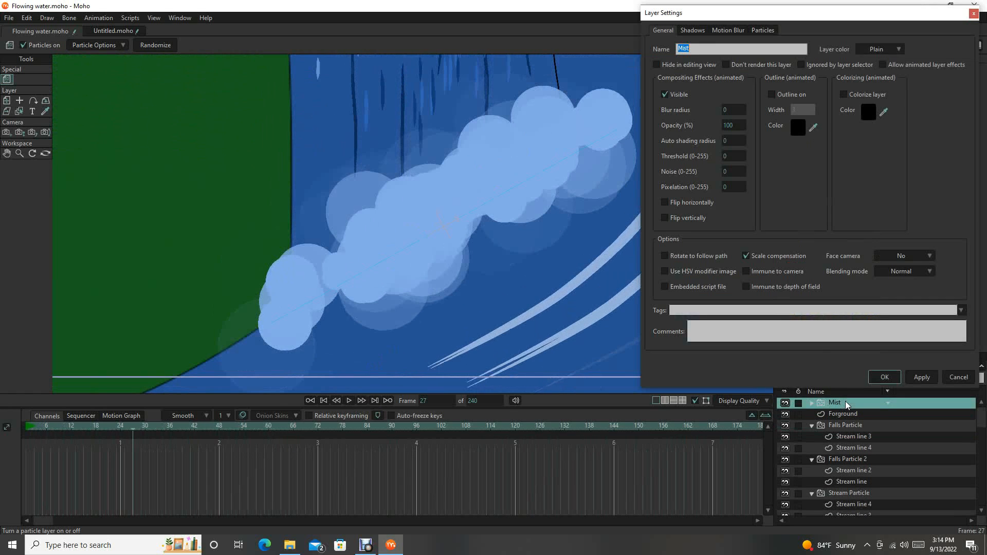
{"action": "left_click", "coordinate": [763, 32]}
{"action": "left_click_drag", "start_coordinate": [806, 18], "coordinate": [833, 21]}
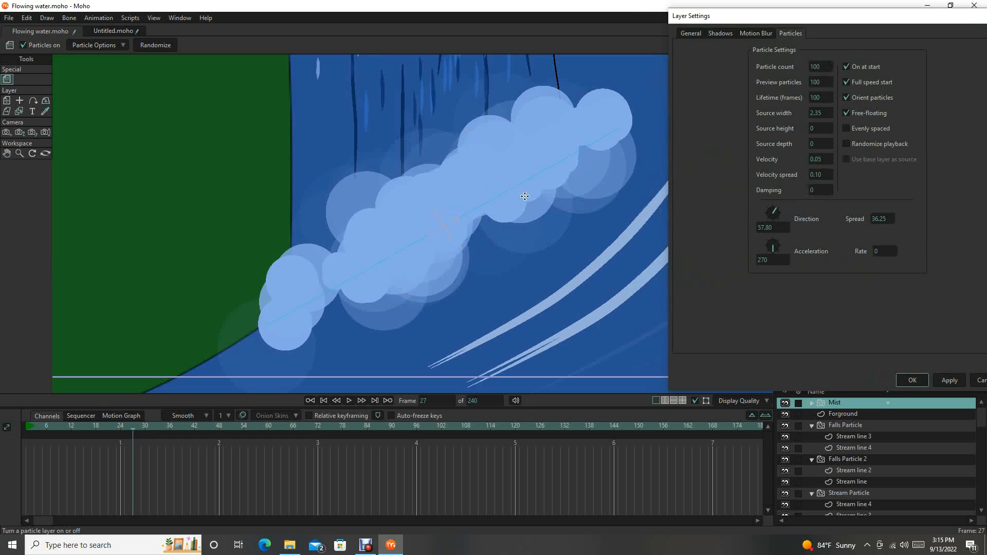
{"action": "scroll", "coordinate": [525, 197], "scroll_direction": "down", "scroll_amount": 5}
{"action": "scroll", "coordinate": [525, 196], "scroll_direction": "up", "scroll_amount": 6}
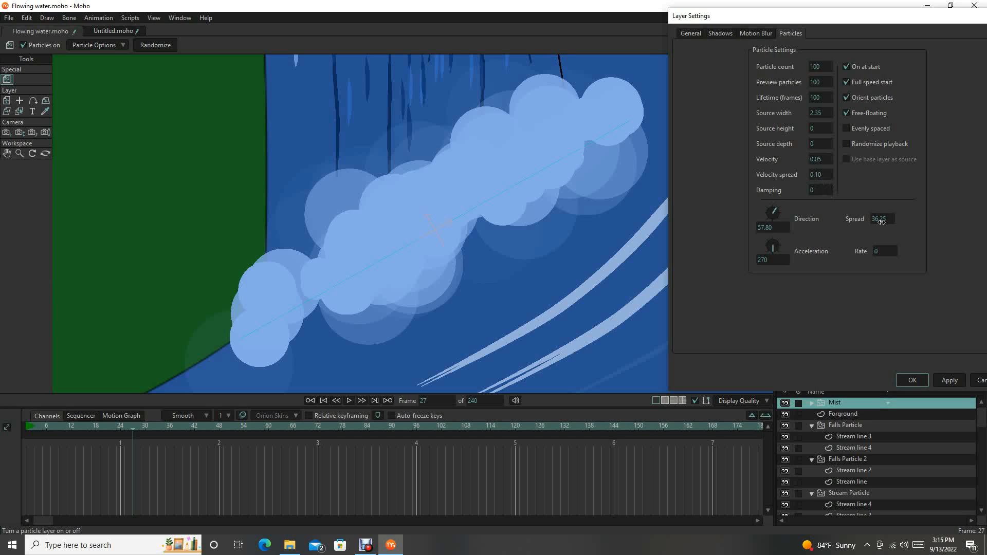
{"action": "left_click", "coordinate": [349, 401]}
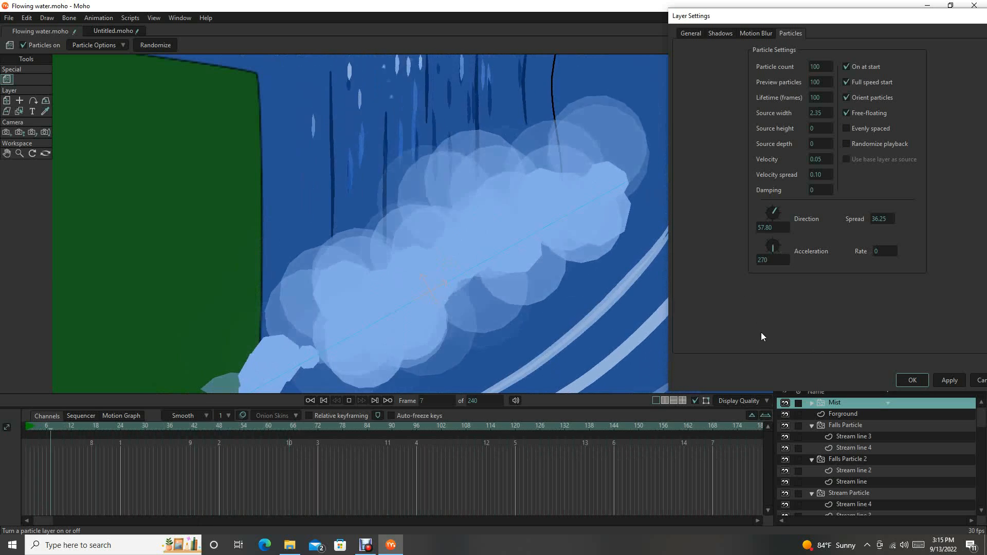
{"action": "left_click", "coordinate": [913, 380]}
Step: Scrub through the timeline of the Mist shape layer inside the Mist particle layer to frame 97 to examine its animation
{"action": "left_click_drag", "start_coordinate": [350, 221], "coordinate": [469, 317]}
{"action": "scroll", "coordinate": [296, 339], "scroll_direction": "down", "scroll_amount": 1}
{"action": "key", "text": "q"}
{"action": "mouse_move", "coordinate": [39, 428]}
{"action": "left_mouse_down"}
{"action": "mouse_move", "coordinate": [110, 434]}
{"action": "mouse_move", "coordinate": [19, 443]}
{"action": "mouse_move", "coordinate": [271, 460]}
{"action": "mouse_move", "coordinate": [187, 462]}
{"action": "mouse_move", "coordinate": [300, 455]}
{"action": "mouse_move", "coordinate": [447, 468]}
{"action": "mouse_move", "coordinate": [18, 439]}
{"action": "mouse_move", "coordinate": [351, 450]}
{"action": "left_mouse_up"}
{"action": "left_click_drag", "start_coordinate": [426, 456], "coordinate": [425, 455]}
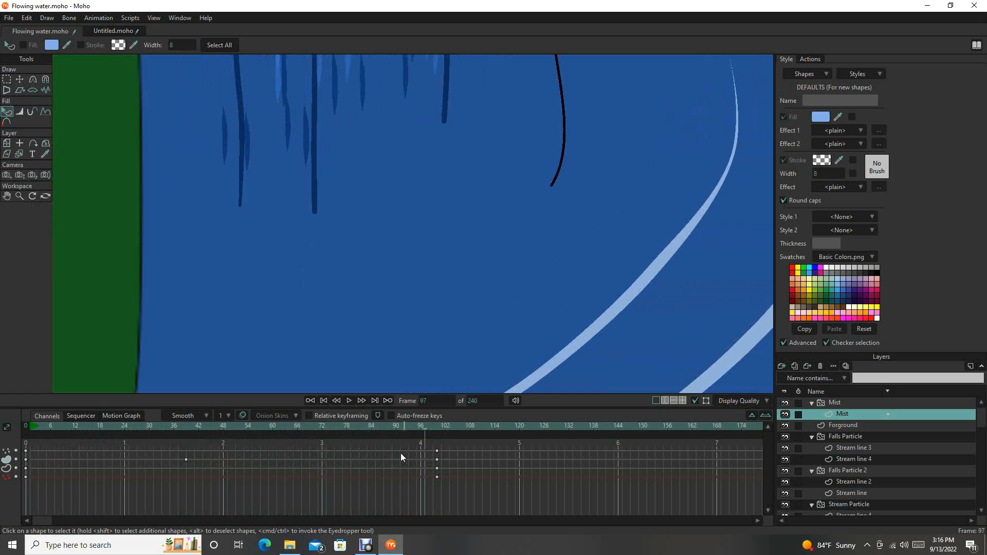
Step: Reopen the Mist particle layer's particle settings, play the animation to compare the mist's motion, and stop it
{"action": "left_click", "coordinate": [864, 404]}
{"action": "scroll", "coordinate": [454, 242], "scroll_direction": "down", "scroll_amount": 3}
{"action": "left_click_drag", "start_coordinate": [647, 324], "coordinate": [603, 337]}
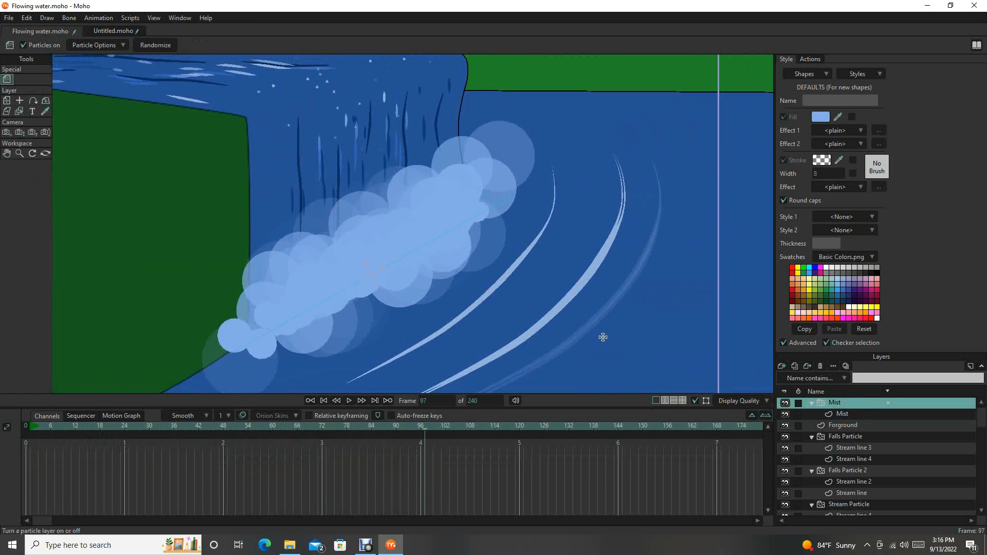
{"action": "double_click", "coordinate": [857, 407]}
{"action": "left_click", "coordinate": [791, 33]}
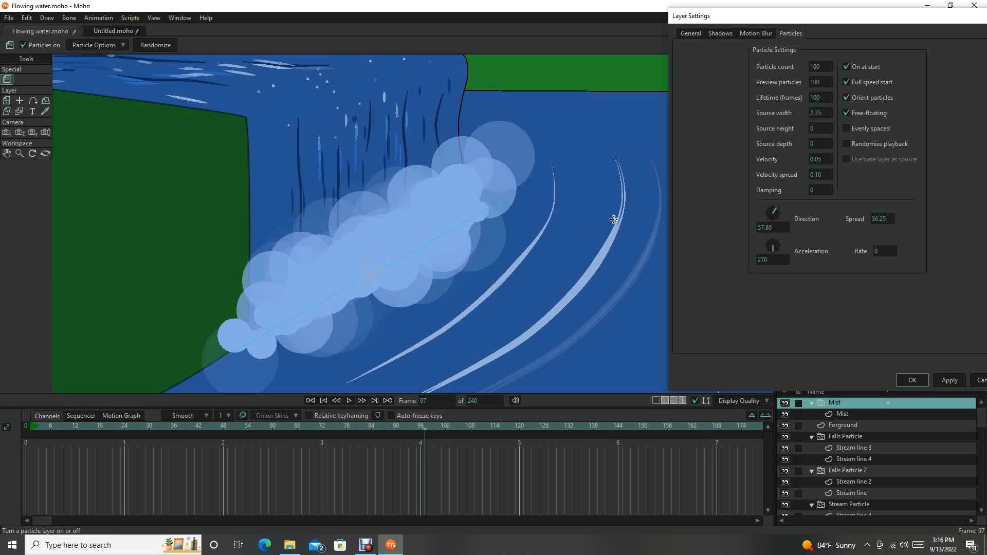
{"action": "left_click", "coordinate": [350, 403]}
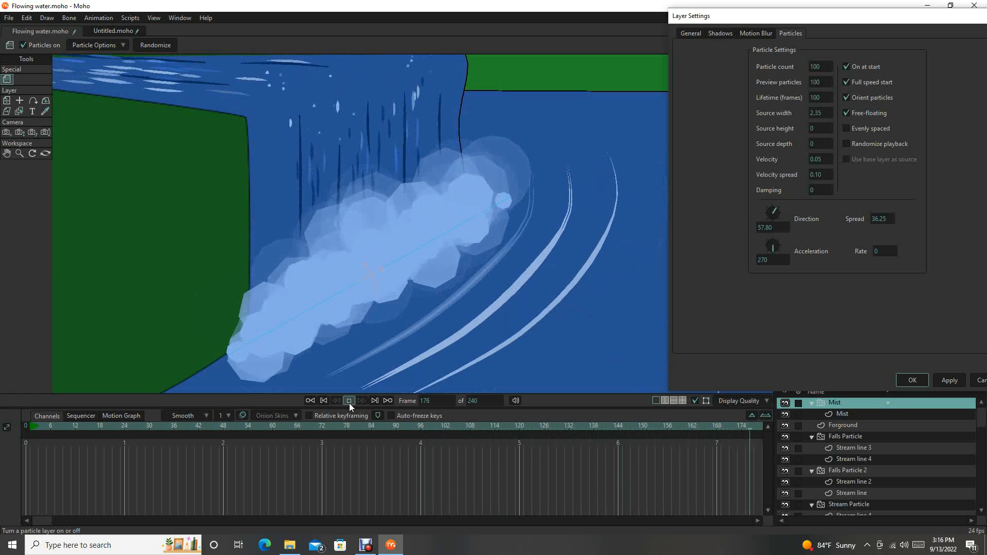
{"action": "left_click", "coordinate": [350, 403]}
Step: Examine the curved ripple lines beside the mist, and close the layer settings
{"action": "scroll", "coordinate": [408, 264], "scroll_direction": "up", "scroll_amount": 2}
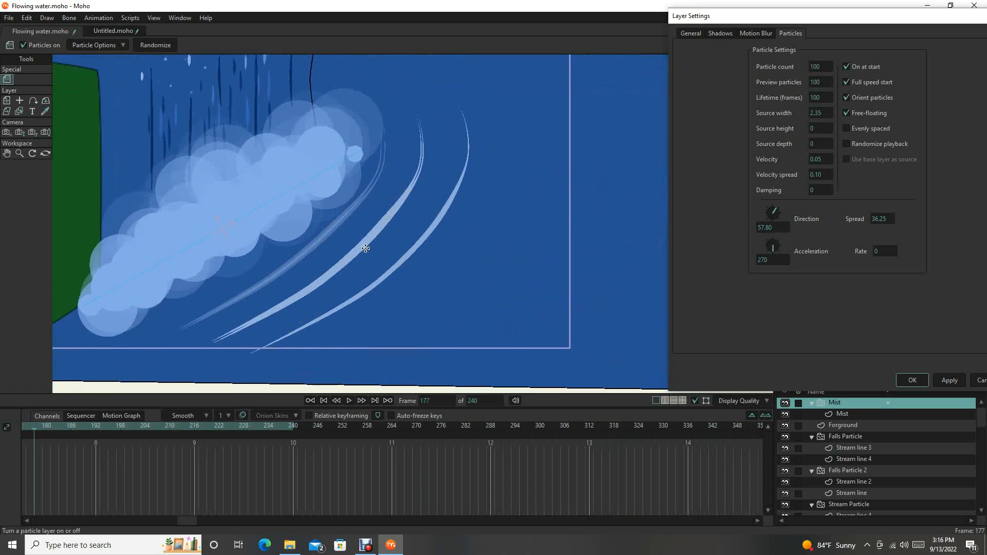
{"action": "left_click_drag", "start_coordinate": [366, 248], "coordinate": [453, 244]}
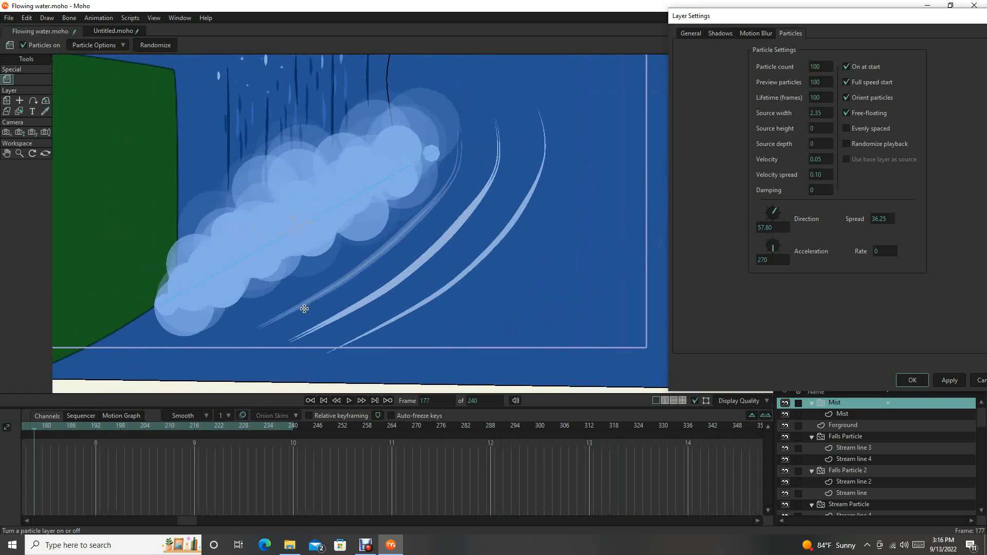
{"action": "left_click_drag", "start_coordinate": [491, 204], "coordinate": [513, 125]}
{"action": "left_click", "coordinate": [913, 379]}
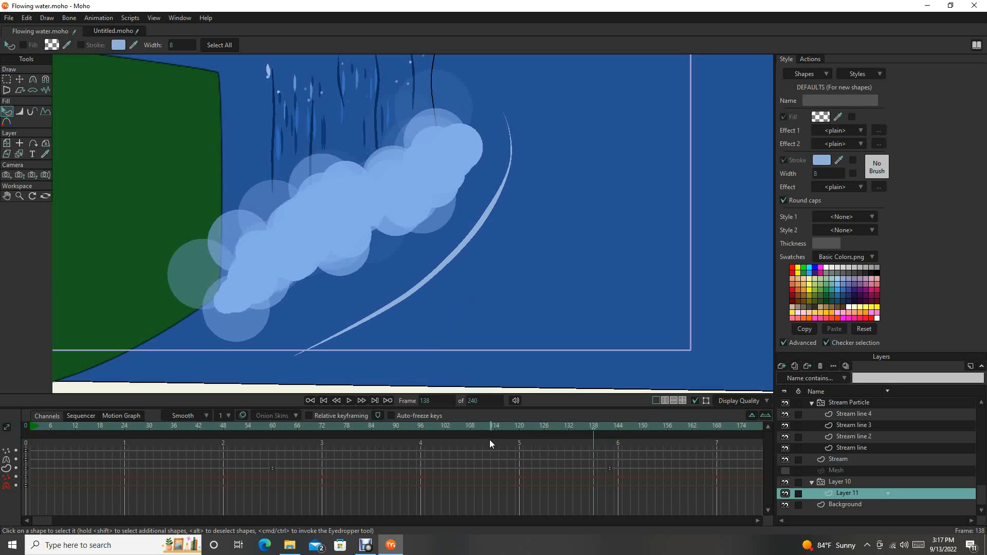
{"action": "mouse_move", "coordinate": [368, 550]}
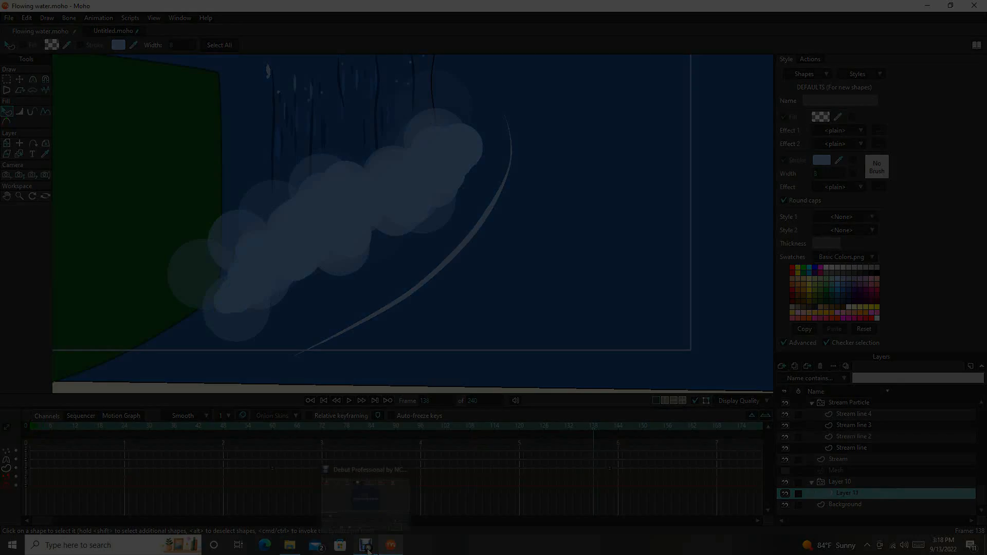